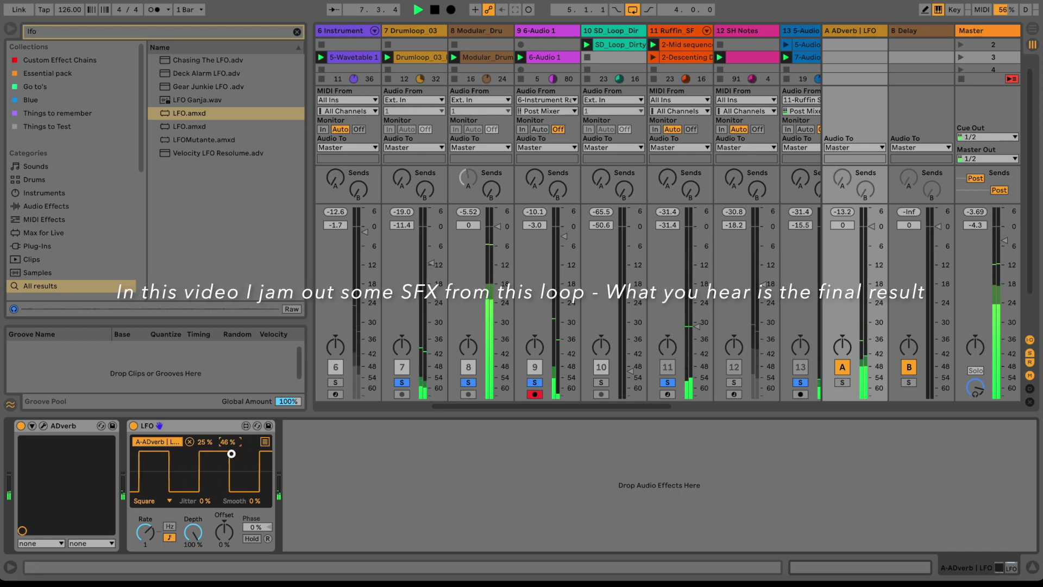
Step: Record a MIDI clip into the third slot of the 5 Wavetable track and close the recording into looped playback
{"action": "scroll", "coordinate": [784, 407], "scroll_direction": "right", "scroll_amount": 6}
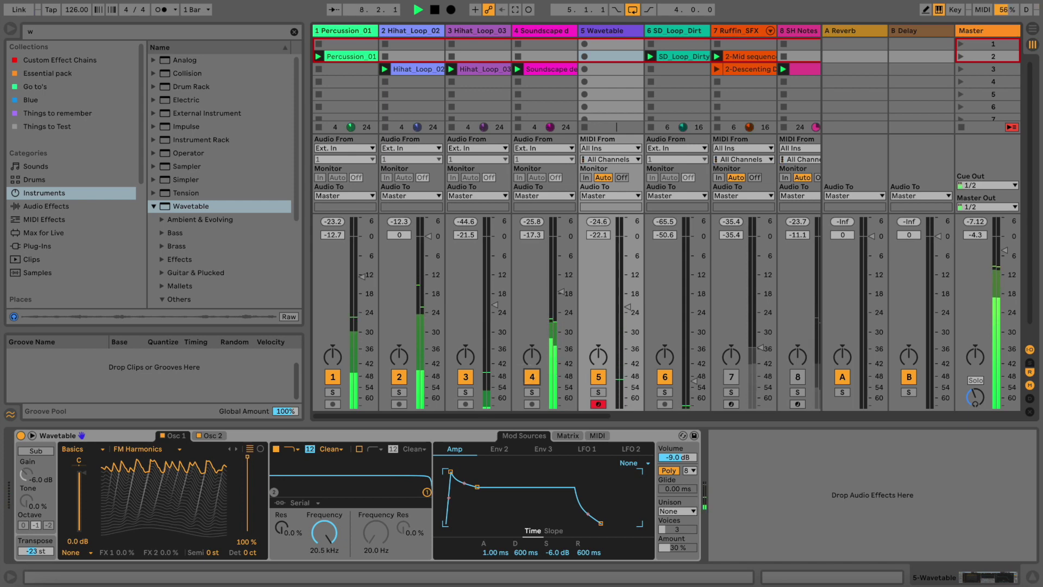
{"action": "left_click", "coordinate": [584, 69]}
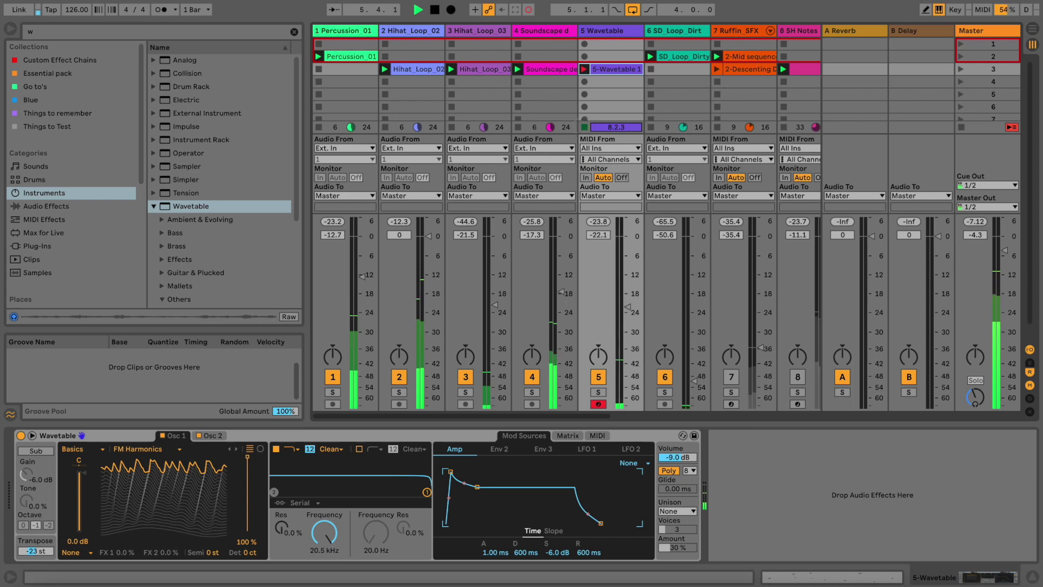
{"action": "left_click", "coordinate": [595, 70]}
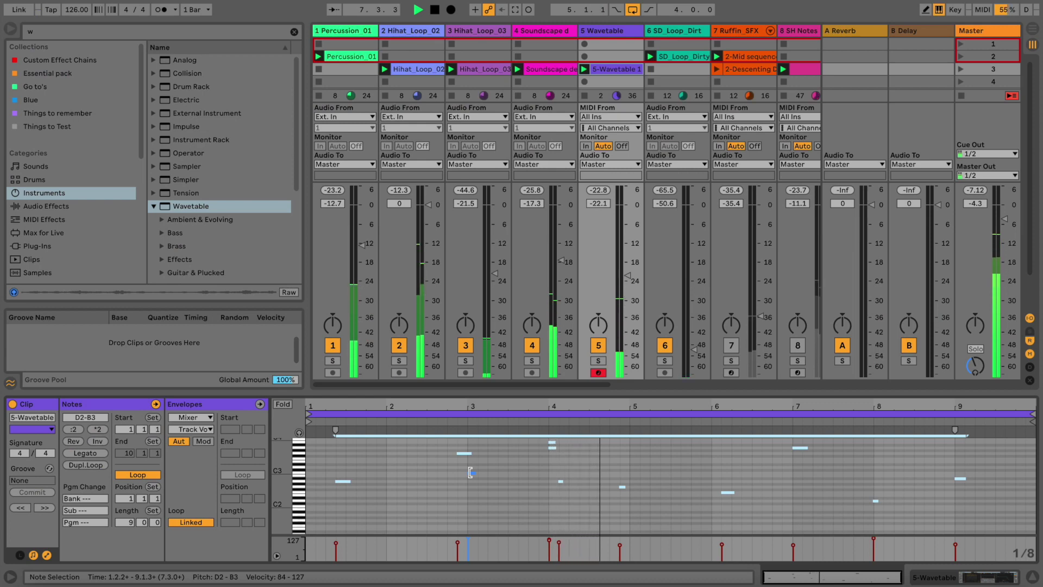
Step: Tidy the recorded clip's note timing, placing the A3 note at 4.1.1 and the opening A2 note at 1.1.2
{"action": "left_click", "coordinate": [545, 457]}
{"action": "left_click_drag", "start_coordinate": [546, 403], "coordinate": [545, 408]}
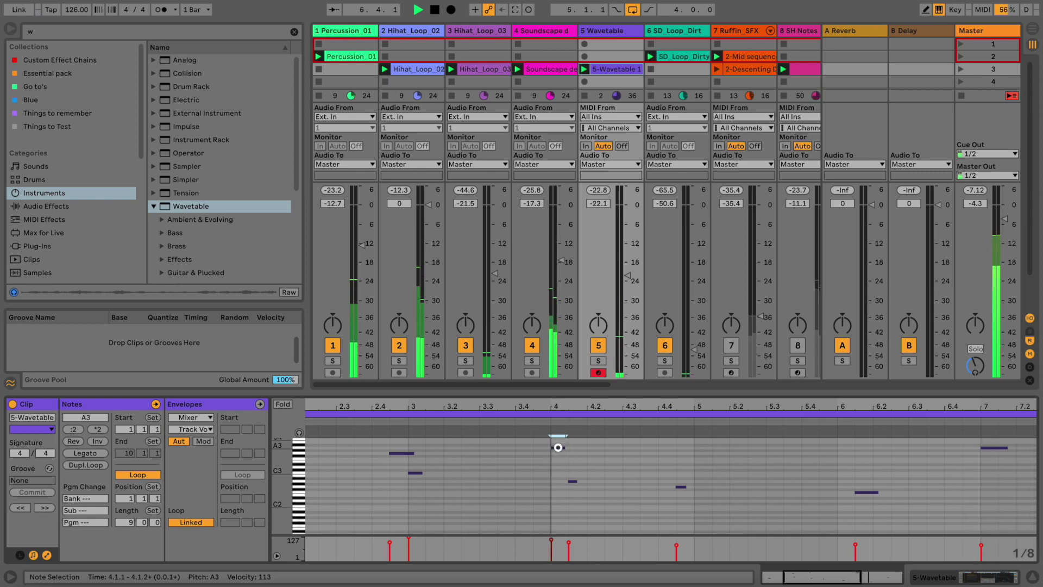
{"action": "left_click_drag", "start_coordinate": [546, 407], "coordinate": [546, 400]}
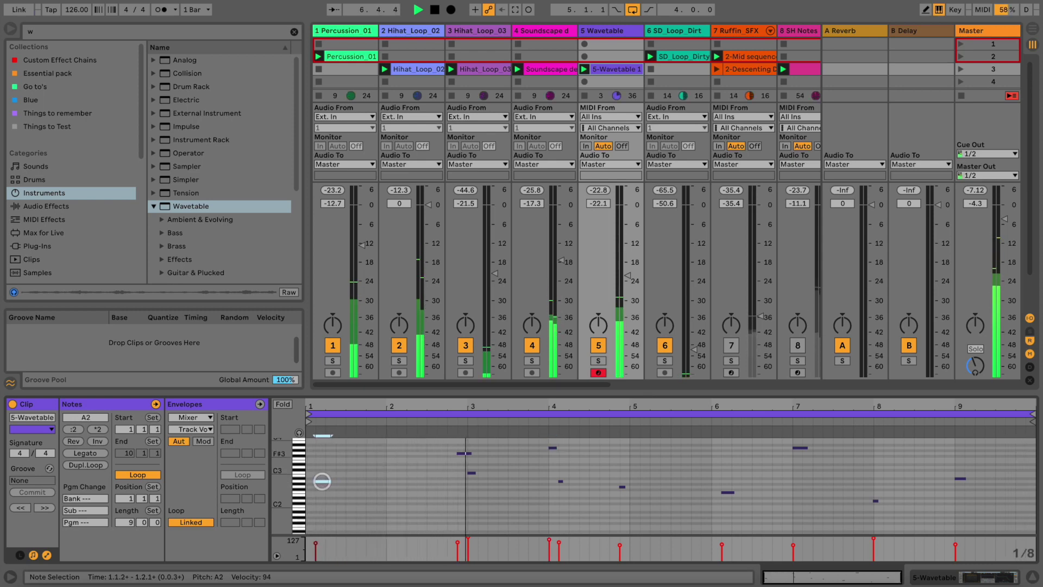
Step: Solo the 5 Wavetable track with its volume lowered to -27.4 dB and expand its Wavetable device view
{"action": "left_click_drag", "start_coordinate": [623, 286], "coordinate": [623, 269]}
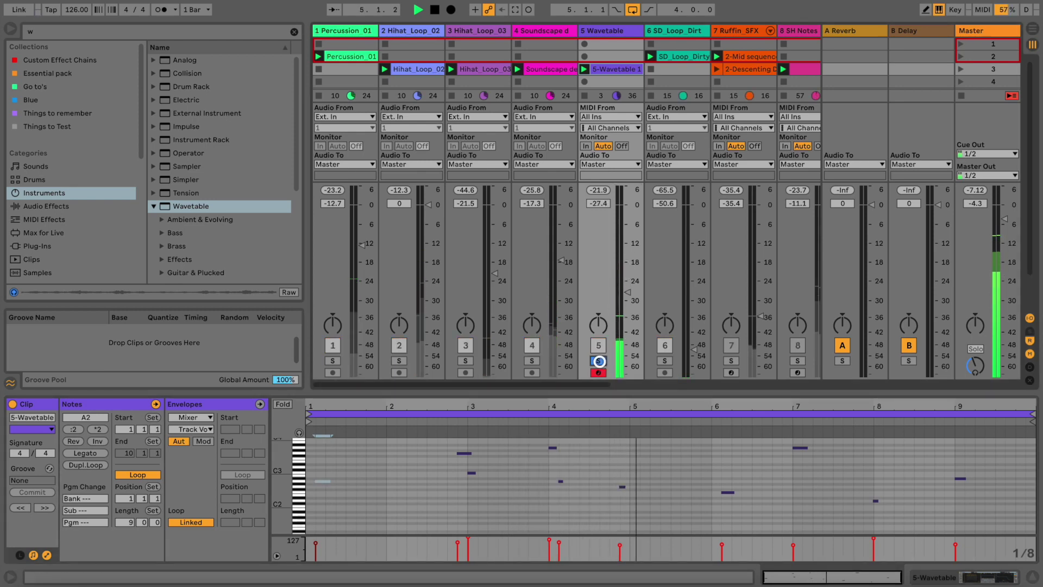
{"action": "left_click", "coordinate": [613, 30]}
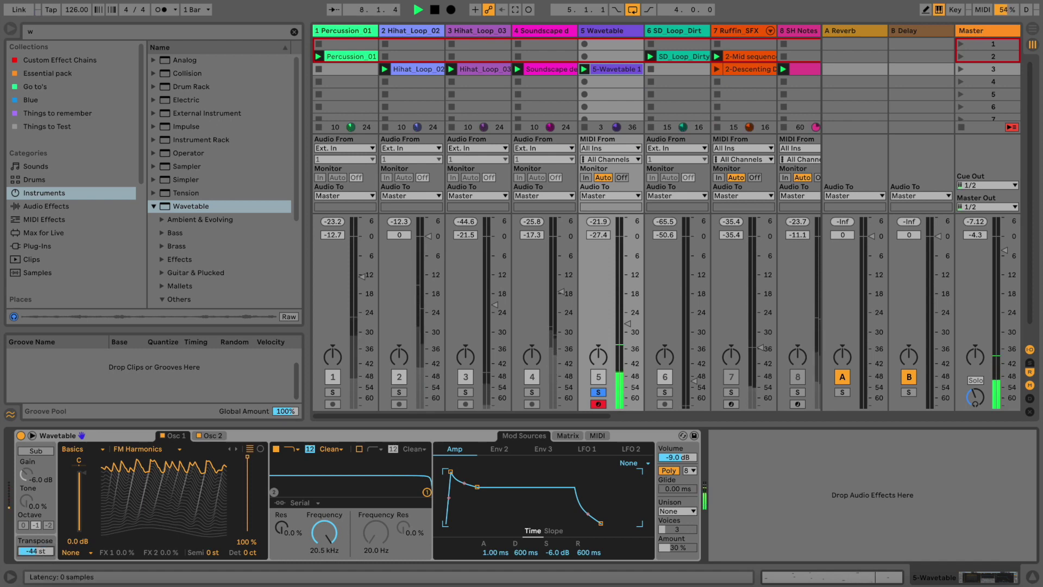
{"action": "left_click", "coordinate": [32, 435]}
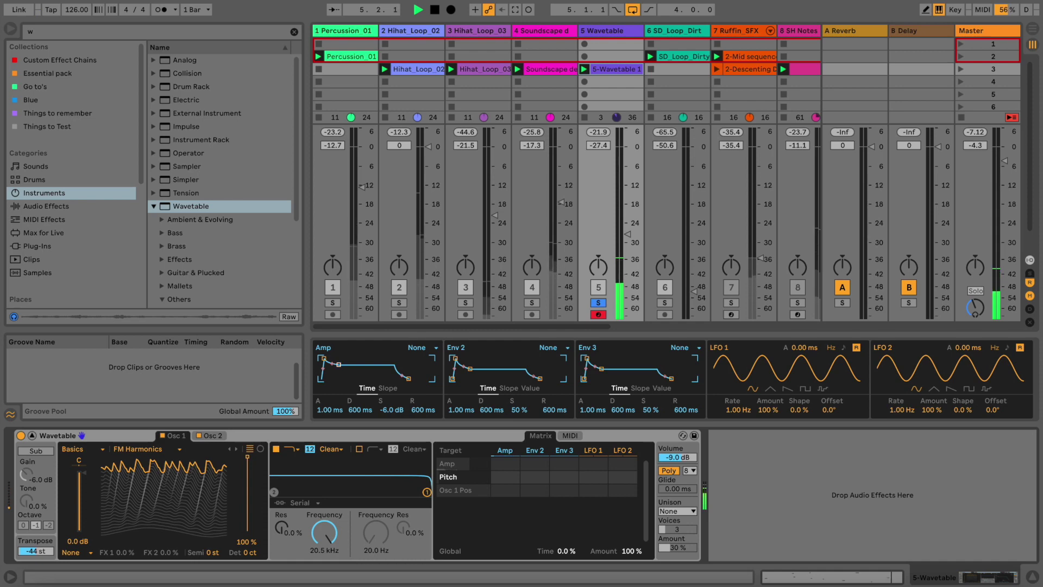
Step: Shape Wavetable's Amp envelope with a 767 ms decay, -50 dB sustain and 1.50 ms release in an enlarged device view
{"action": "left_click_drag", "start_coordinate": [338, 364], "coordinate": [340, 376]}
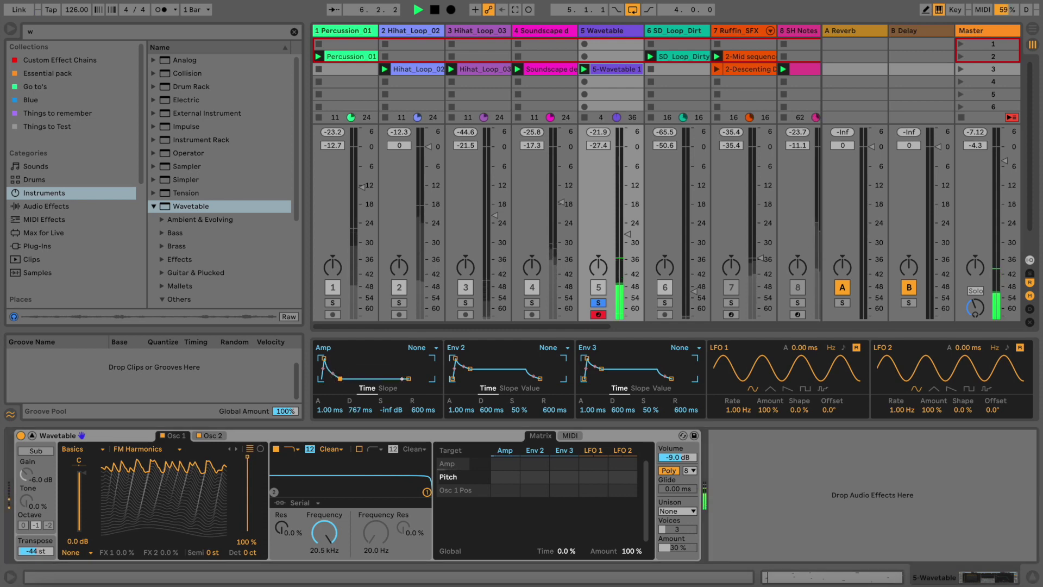
{"action": "left_click_drag", "start_coordinate": [408, 378], "coordinate": [331, 378]}
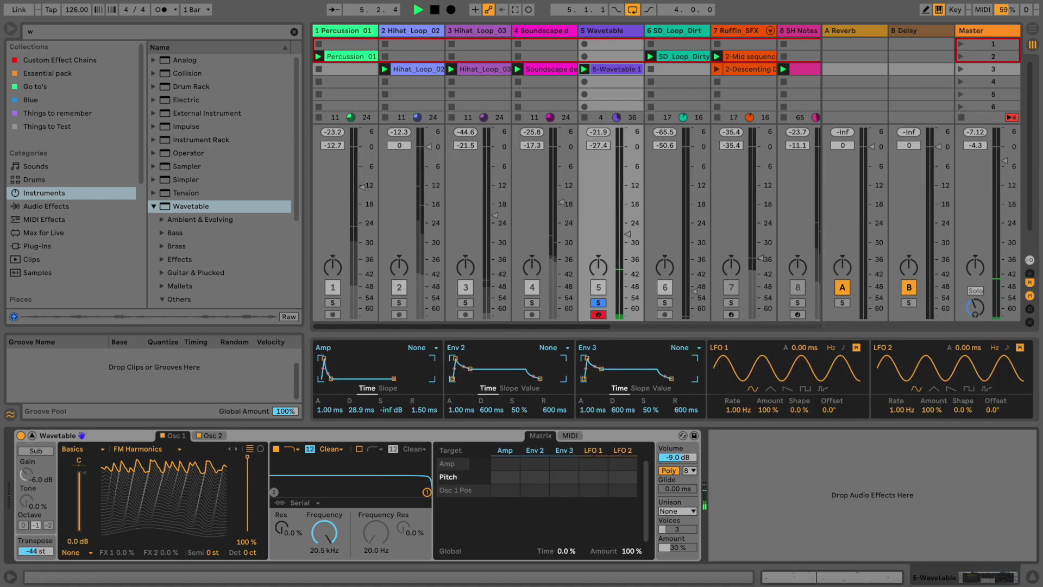
{"action": "left_click_drag", "start_coordinate": [314, 328], "coordinate": [301, 90]}
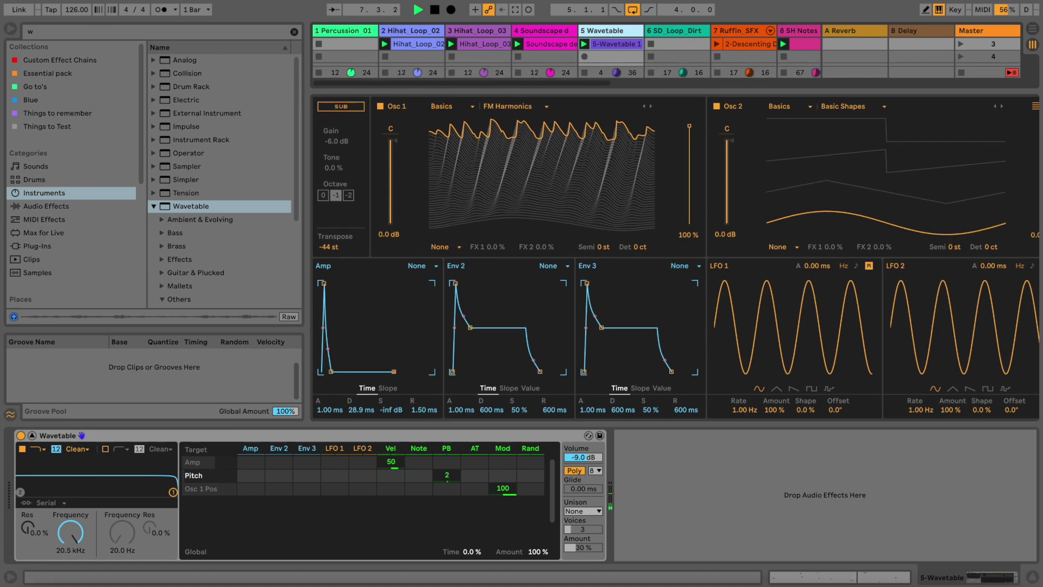
{"action": "mouse_move", "coordinate": [331, 371]}
{"action": "left_mouse_down"}
{"action": "mouse_move", "coordinate": [323, 366]}
{"action": "mouse_move", "coordinate": [348, 365]}
{"action": "left_mouse_up"}
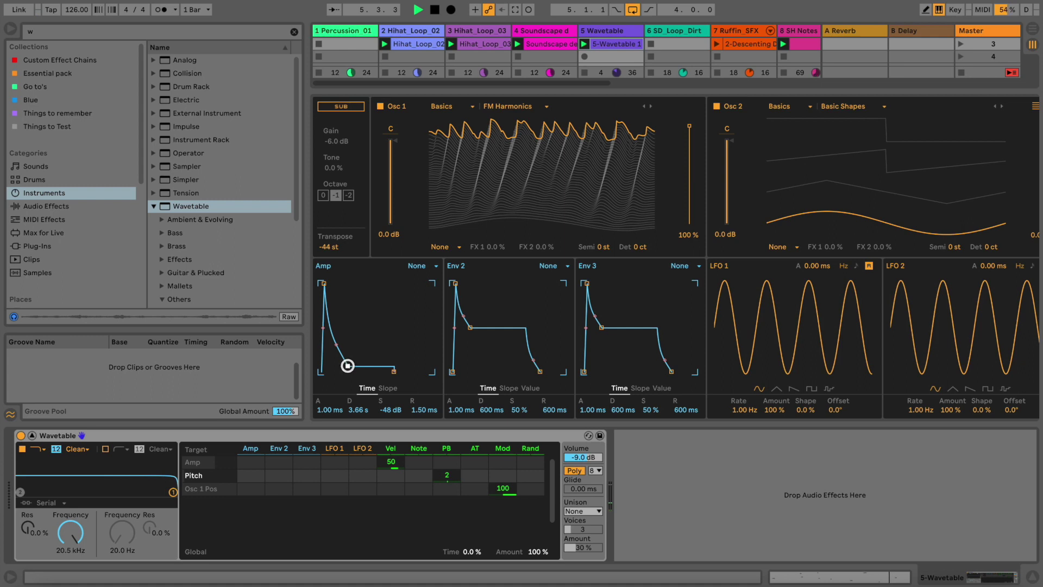
{"action": "left_click_drag", "start_coordinate": [345, 363], "coordinate": [340, 367]}
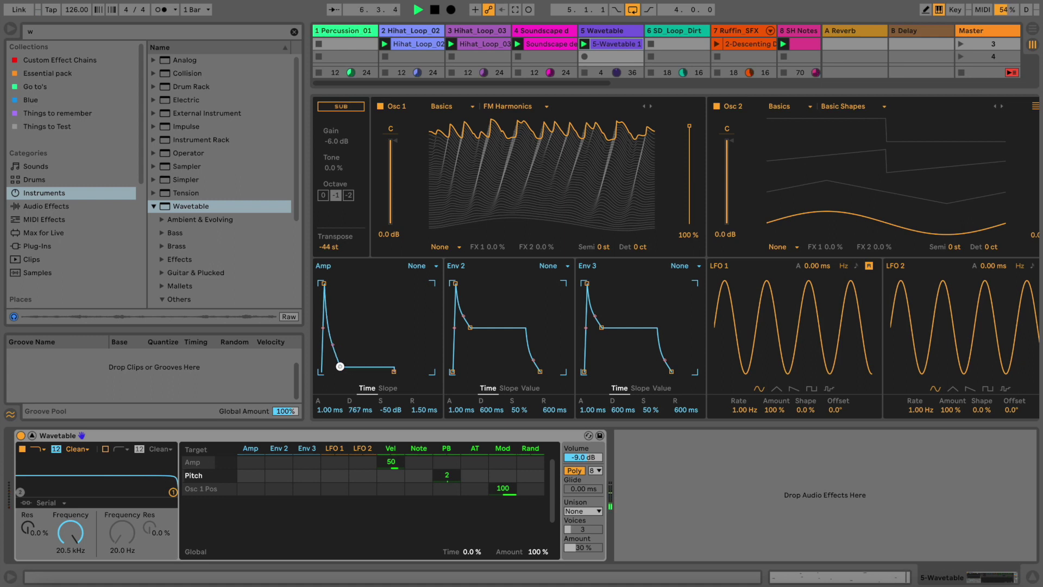
Step: Enable Wavetable's second filter and set the filter frequencies to 2.03 kHz for filter 1 and 191 Hz for filter 2
{"action": "left_click", "coordinate": [105, 448]}
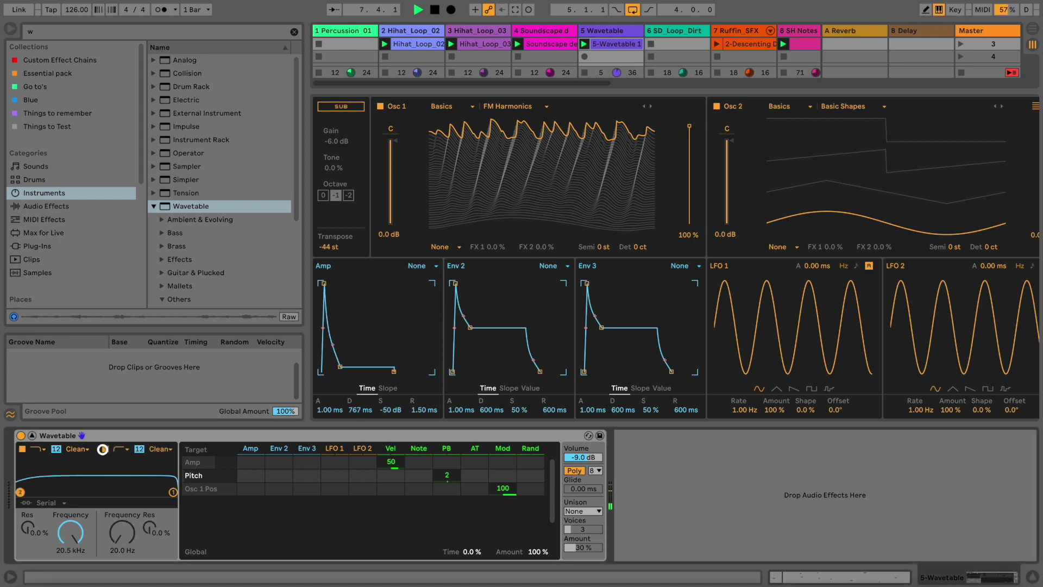
{"action": "left_click_drag", "start_coordinate": [70, 533], "coordinate": [70, 580]}
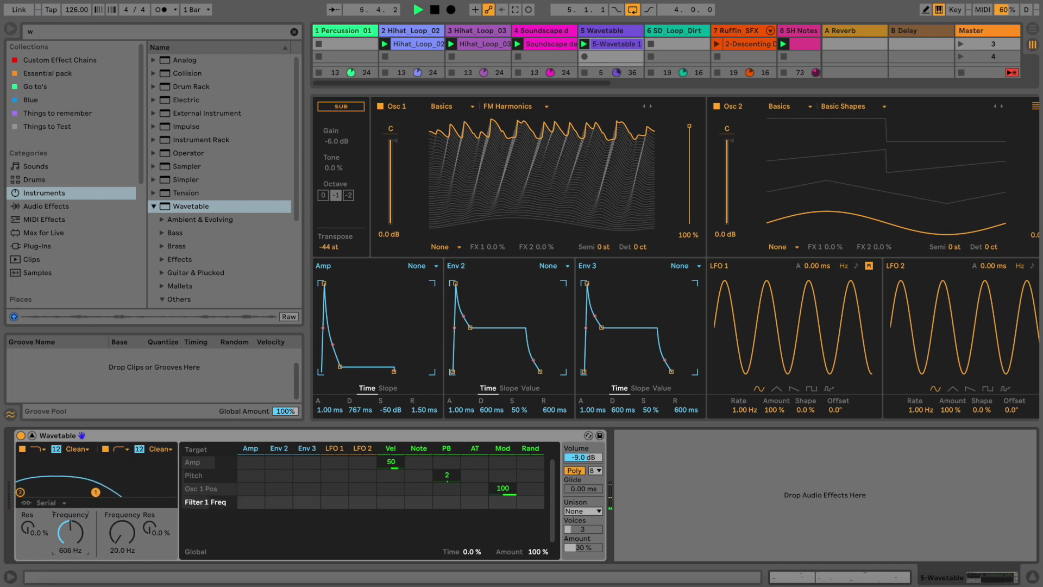
{"action": "left_click_drag", "start_coordinate": [115, 538], "coordinate": [70, 530]}
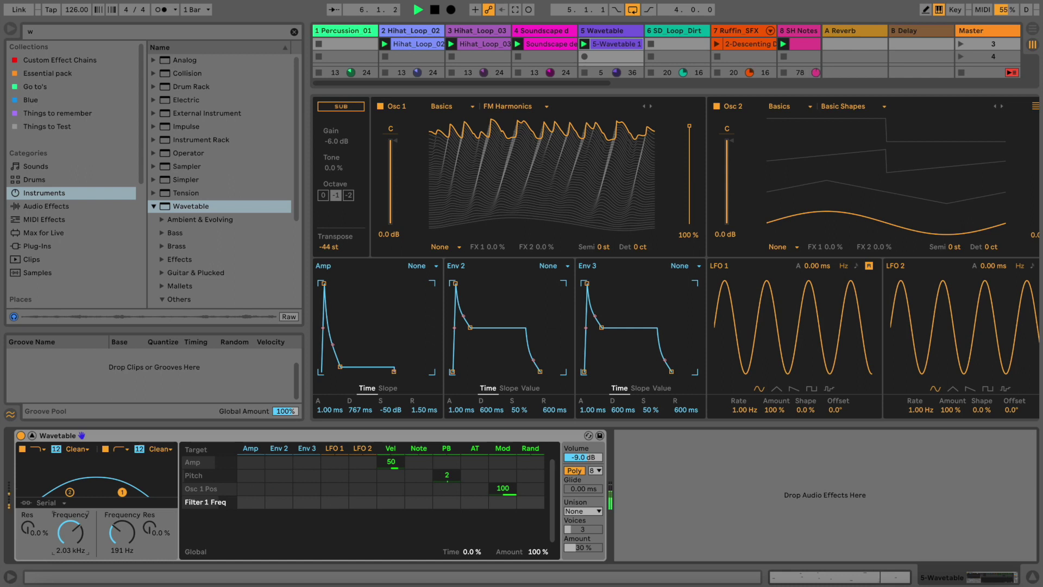
Step: Set Wavetable's unison mode to Position Spread with 8 voices and an amount of 58%
{"action": "left_click", "coordinate": [571, 511]}
{"action": "left_click", "coordinate": [577, 532]}
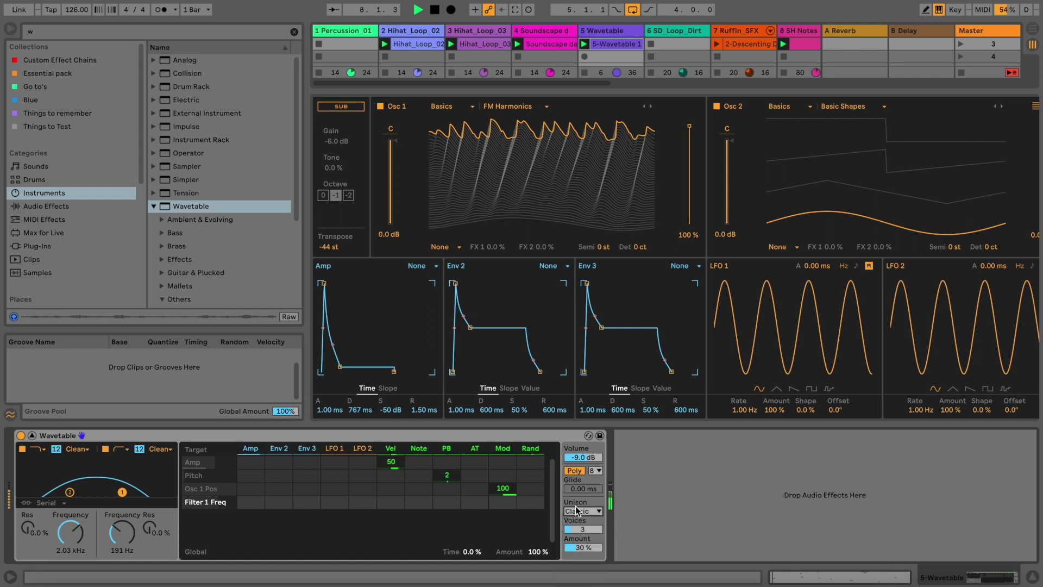
{"action": "left_click", "coordinate": [577, 511]}
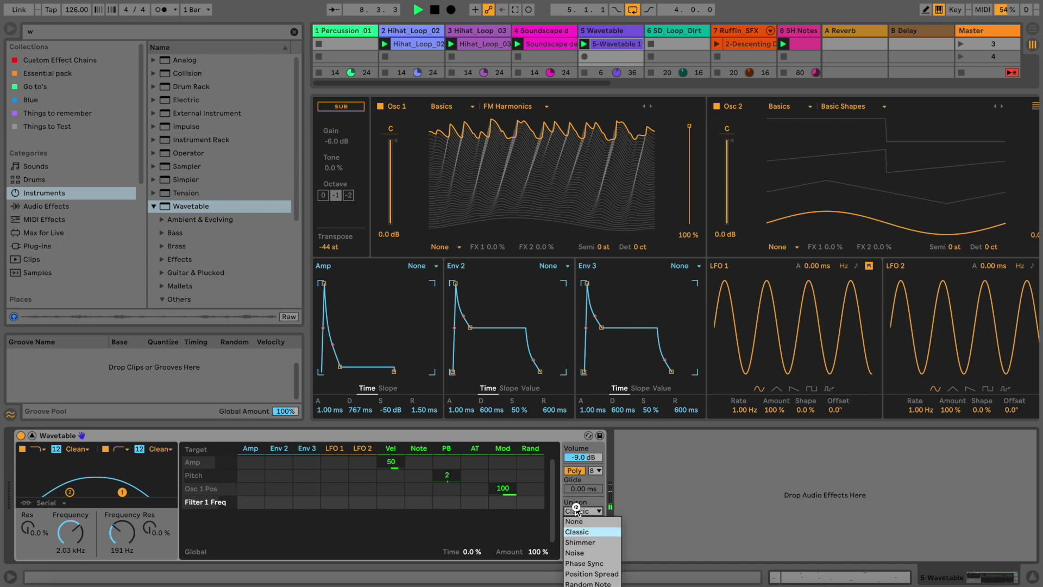
{"action": "left_click", "coordinate": [581, 542]}
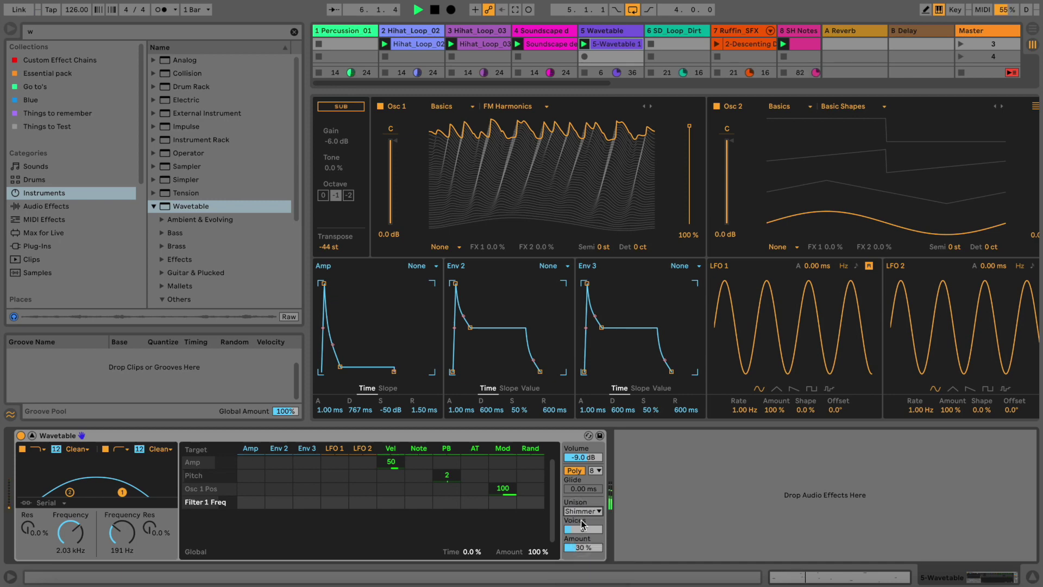
{"action": "key", "text": "Down"}
{"action": "key", "text": "Down"}
{"action": "key", "text": "Down"}
{"action": "left_click", "coordinate": [581, 529]}
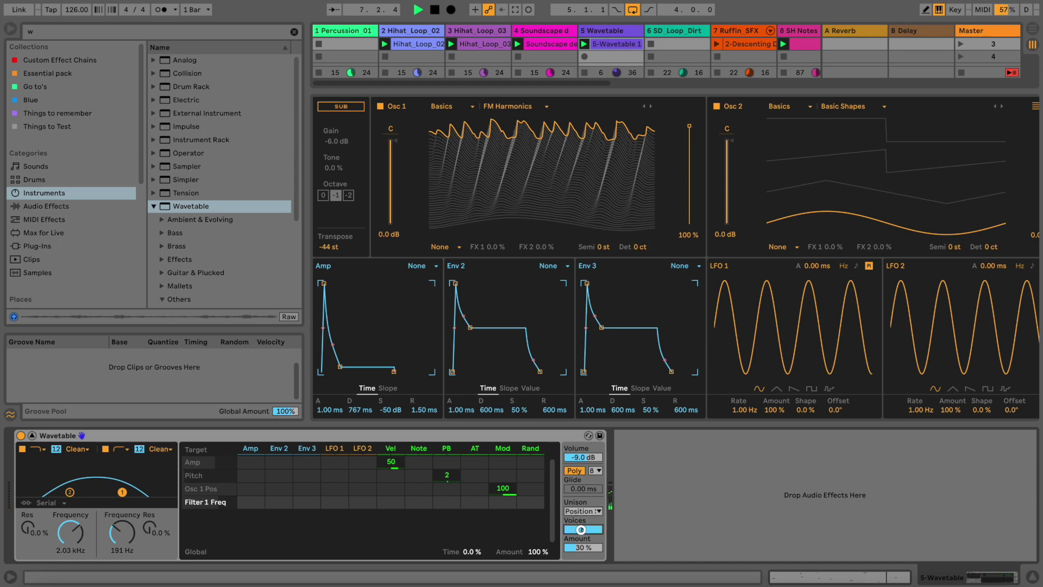
{"action": "left_click", "coordinate": [580, 548]}
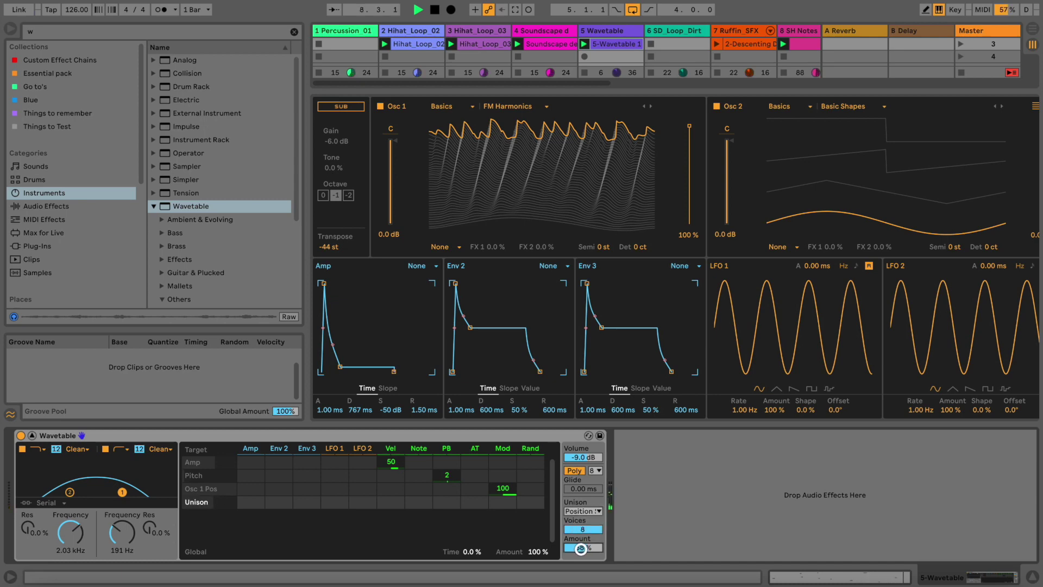
Step: Assign LFO 1 in the modulation matrix to Amp at 92, Pitch at 33 and Osc 1 Pos at 47
{"action": "left_click", "coordinate": [335, 462]}
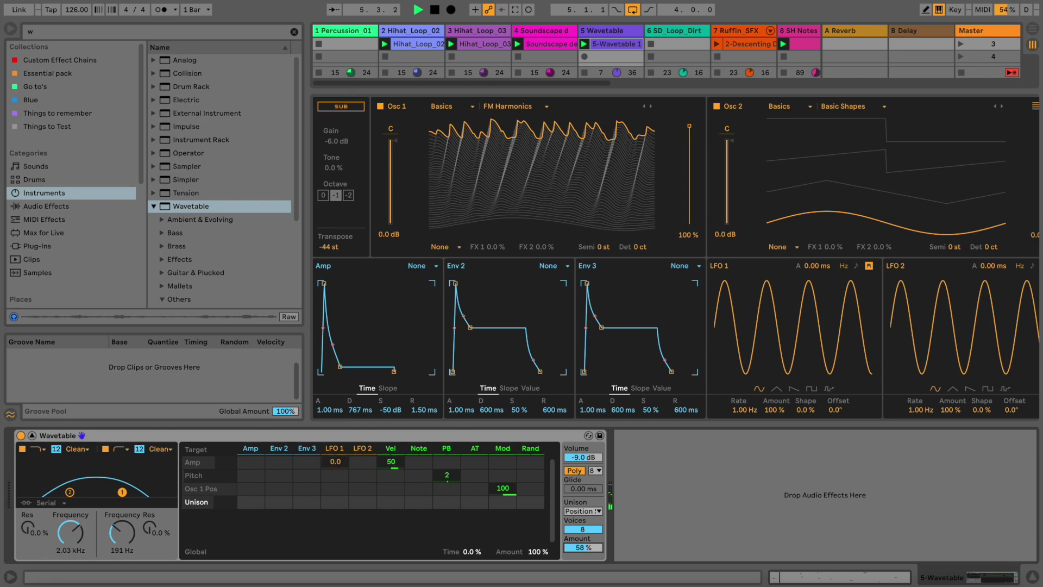
{"action": "left_click_drag", "start_coordinate": [335, 461], "coordinate": [329, 463]}
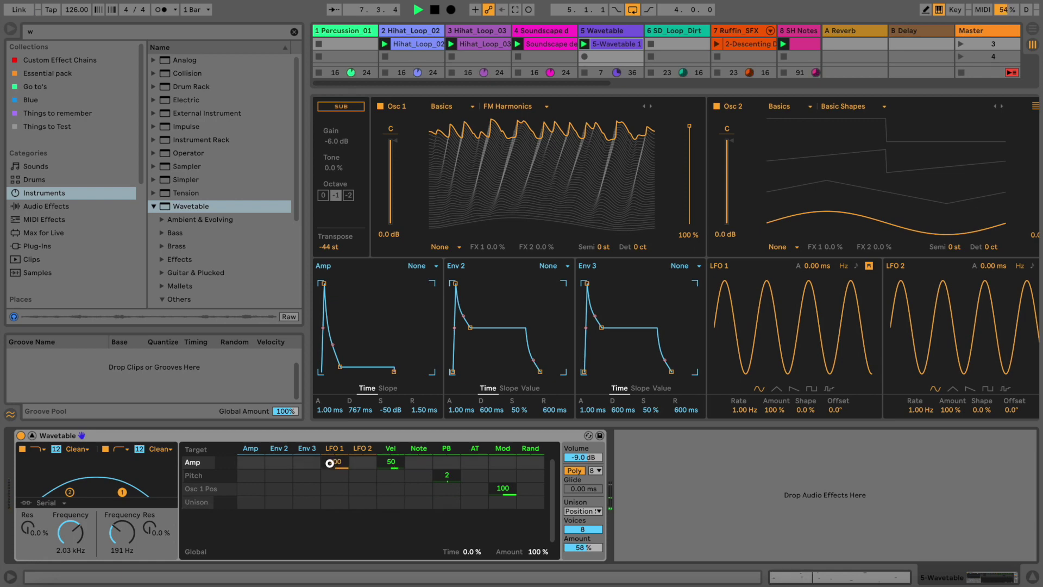
{"action": "left_click_drag", "start_coordinate": [329, 476], "coordinate": [330, 485]}
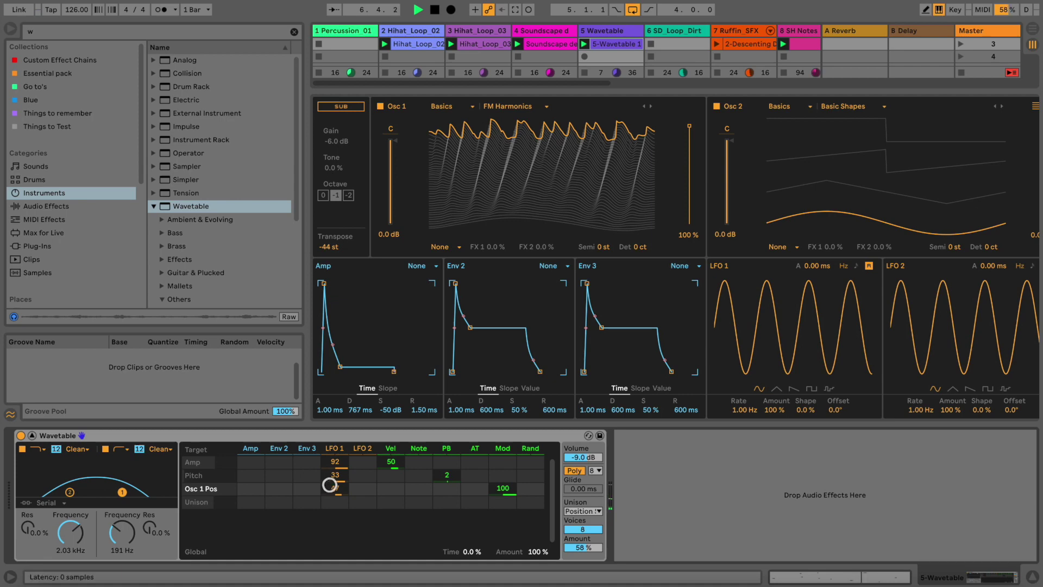
{"action": "left_click_drag", "start_coordinate": [330, 485], "coordinate": [330, 482]}
Step: Switch LFO 1 and LFO 2 to the stepped random waveform and set the Osc 2 wavetable position to 53%
{"action": "left_click", "coordinate": [828, 388]}
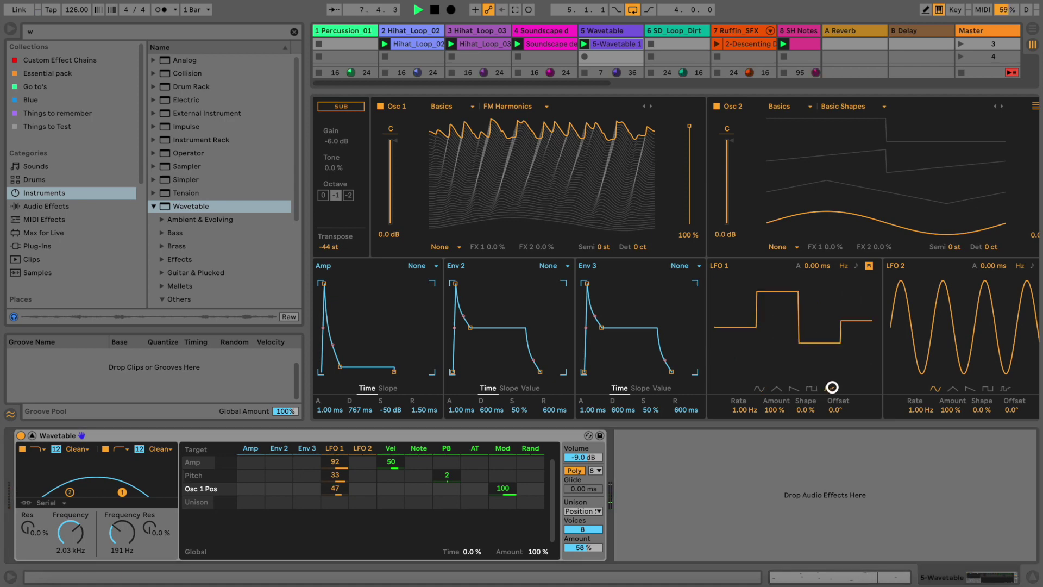
{"action": "left_click", "coordinate": [1004, 389]}
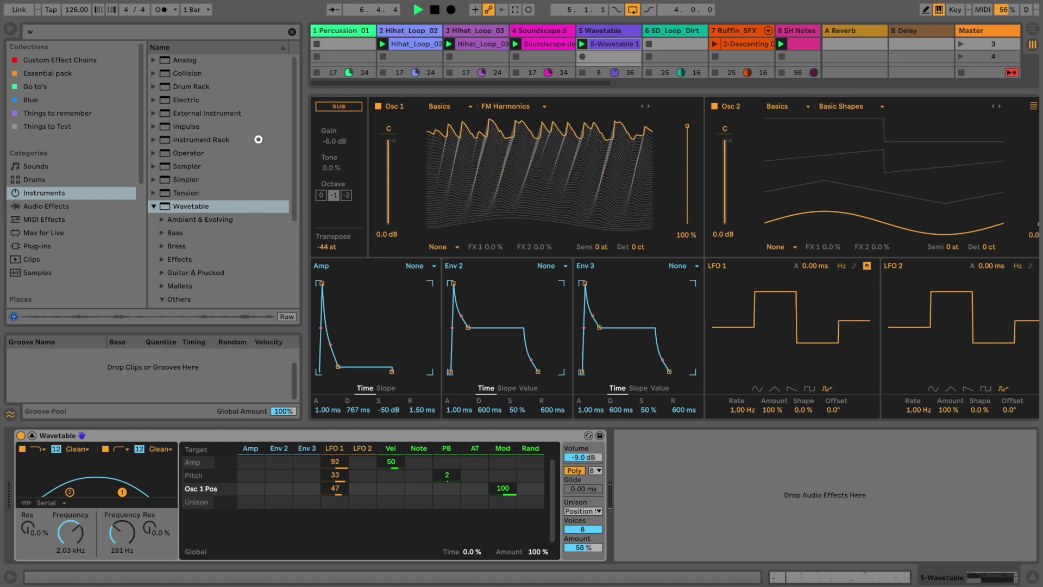
{"action": "left_click_drag", "start_coordinate": [303, 139], "coordinate": [163, 139]}
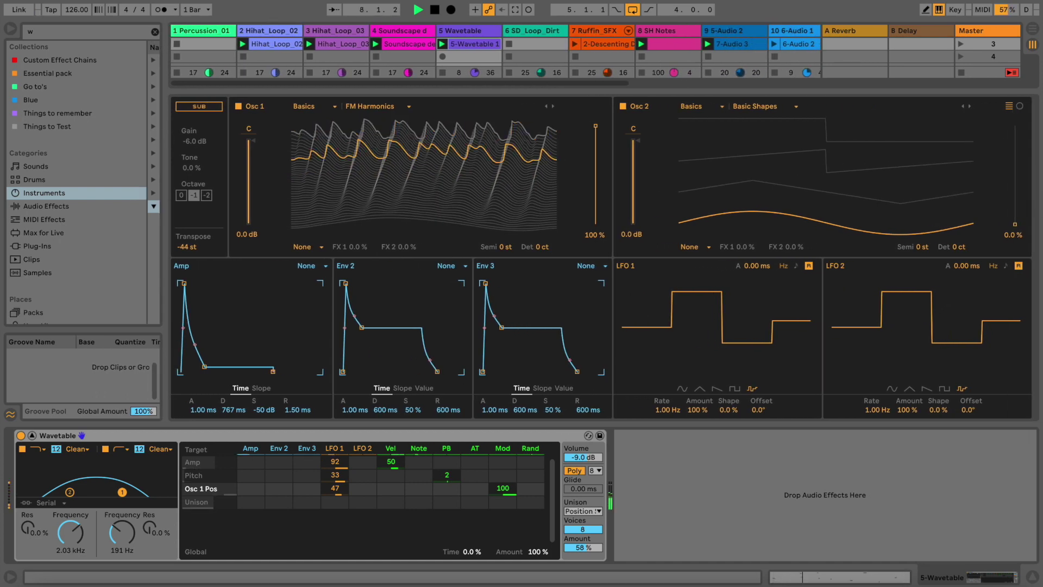
{"action": "left_click_drag", "start_coordinate": [1014, 223], "coordinate": [1015, 172]}
Step: Change Osc 1's wavetable to FM Feedback and set the Amp envelope to 12.0 ms decay and -31 dB sustain
{"action": "left_click", "coordinate": [396, 106]}
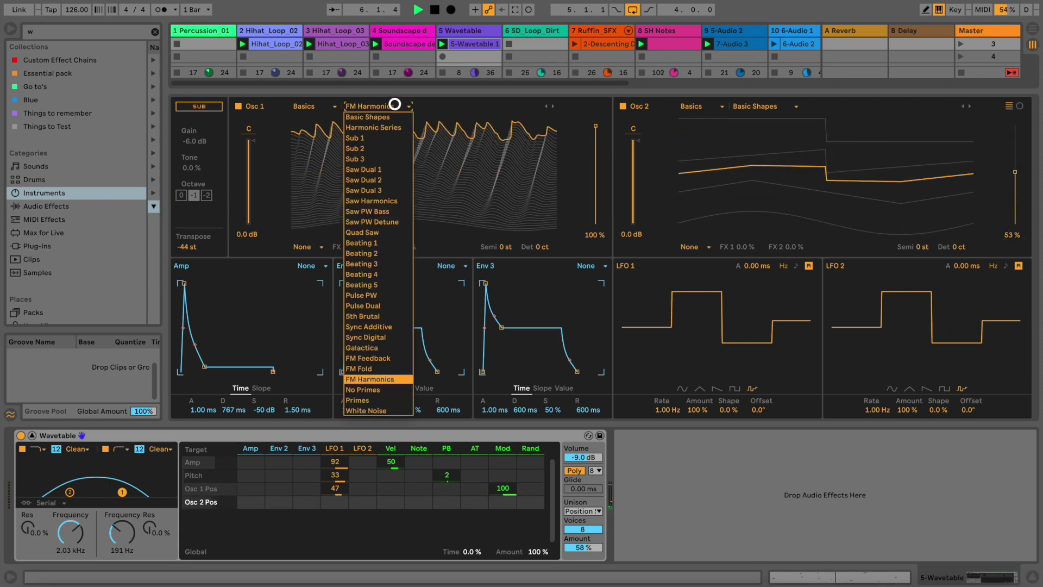
{"action": "key", "text": "Up"}
{"action": "key", "text": "Return"}
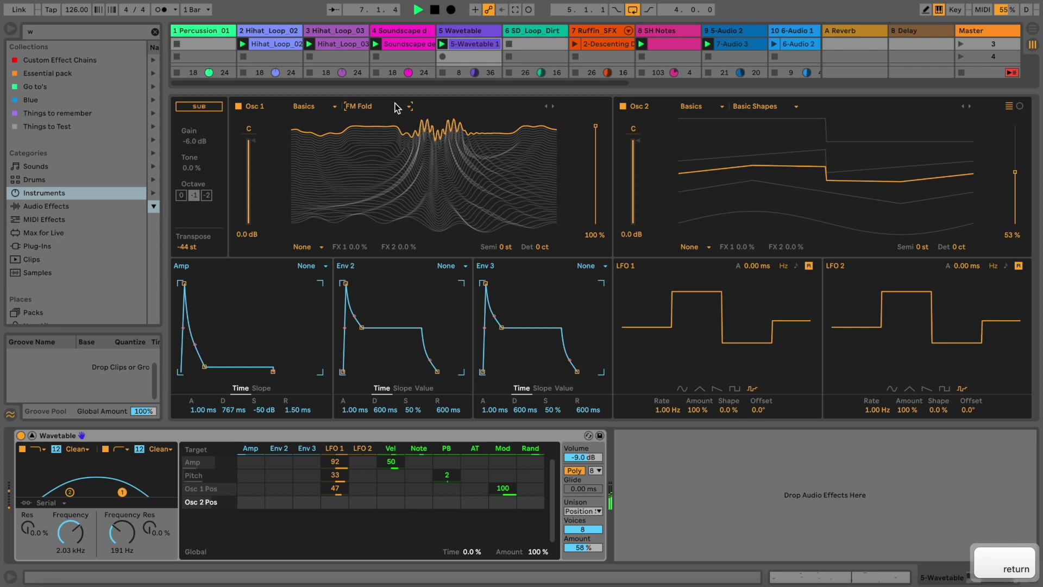
{"action": "key", "text": "Up"}
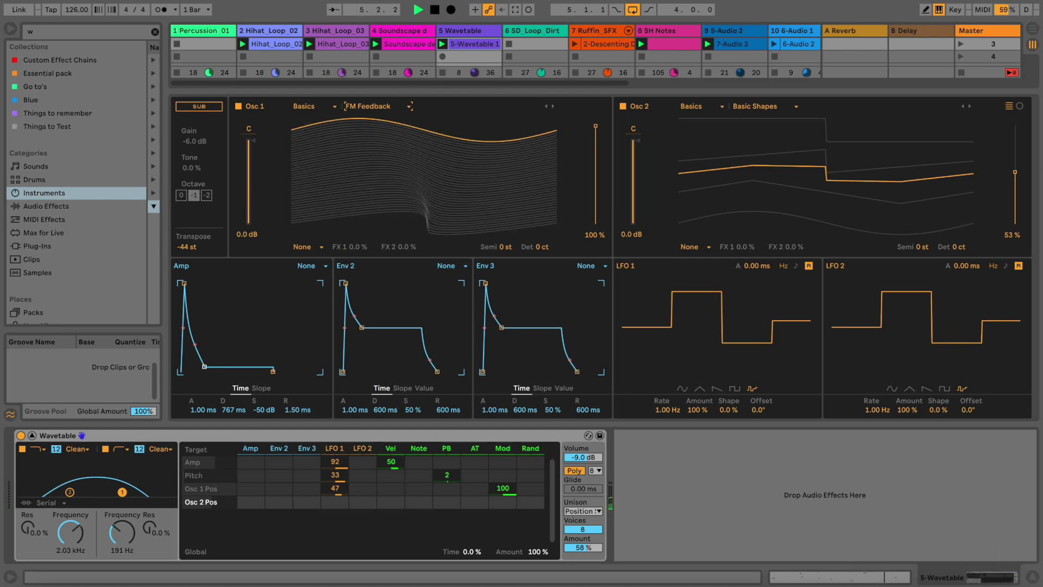
{"action": "mouse_move", "coordinate": [204, 366]}
{"action": "left_mouse_down"}
{"action": "mouse_move", "coordinate": [211, 342]}
{"action": "mouse_move", "coordinate": [191, 357]}
{"action": "left_mouse_up"}
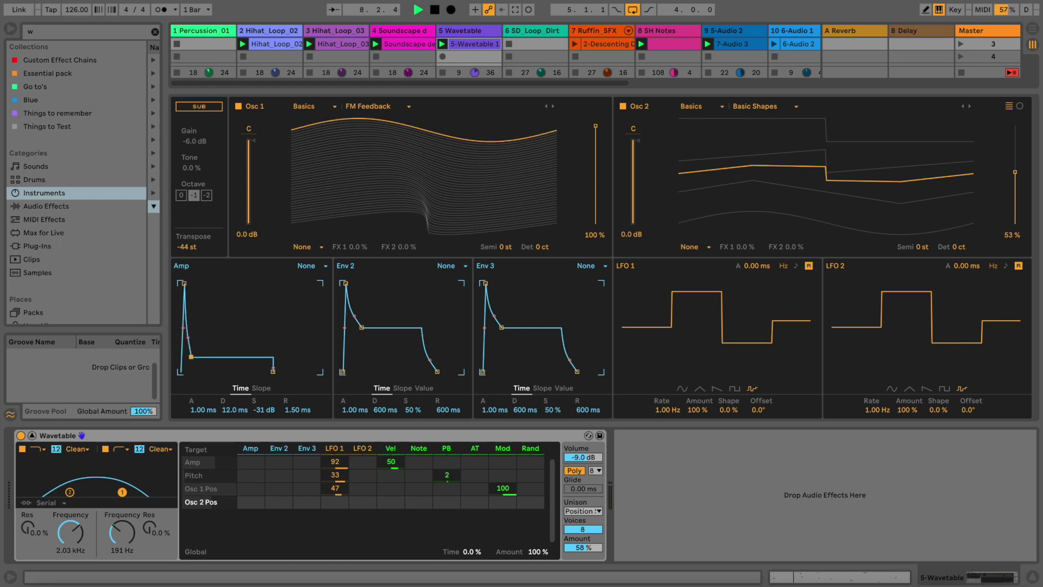
Step: Modulate Amp 56, Pitch 48 and Osc 1 Pos 61 from LFO 2, set LFO 1 to Osc 2 Pos 92 and Amp 100, and restart playback
{"action": "left_click_drag", "start_coordinate": [361, 462], "coordinate": [360, 435]}
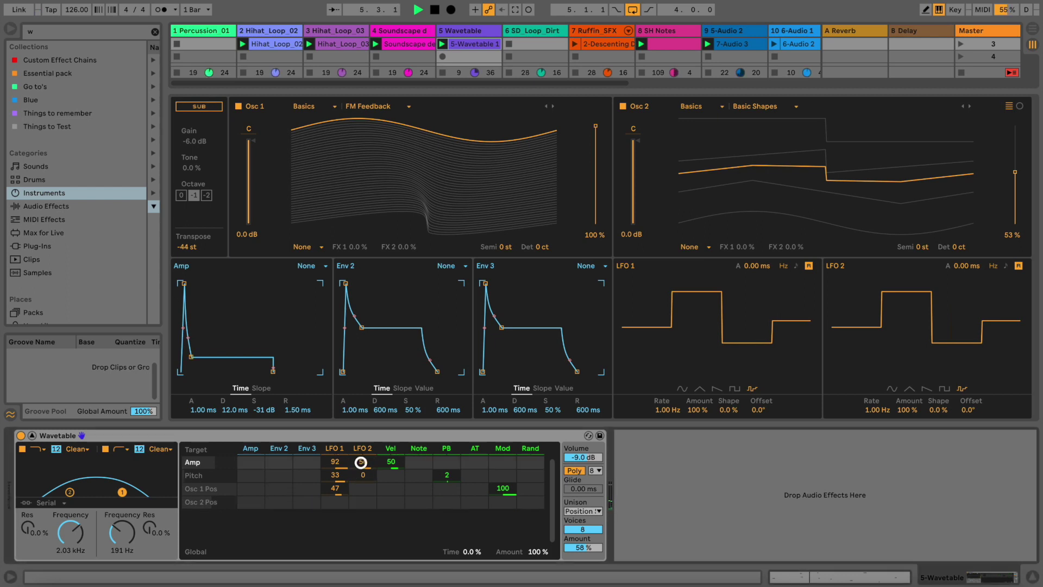
{"action": "left_click_drag", "start_coordinate": [360, 476], "coordinate": [333, 471]}
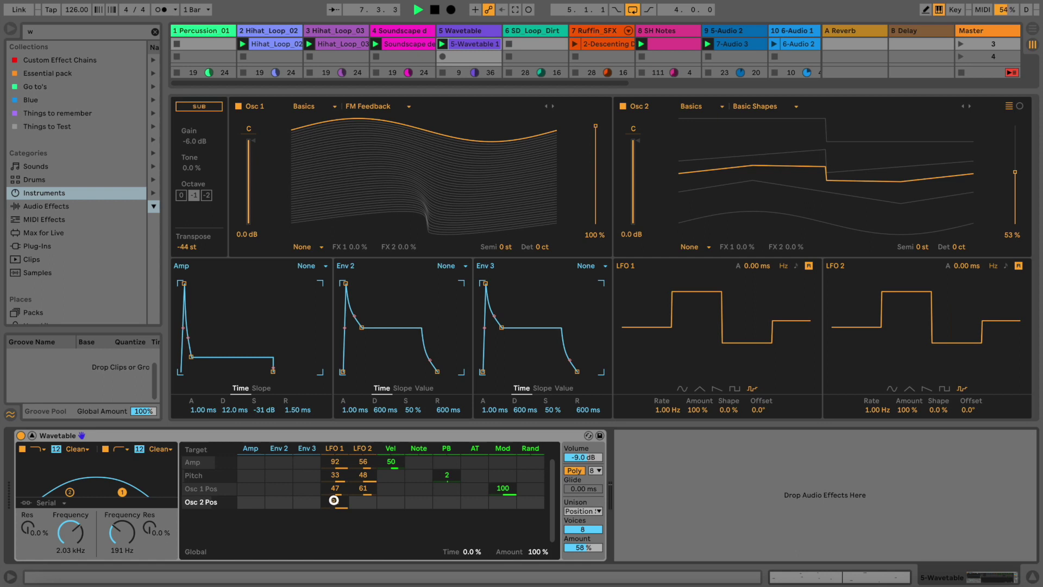
{"action": "left_click_drag", "start_coordinate": [334, 466], "coordinate": [333, 464]}
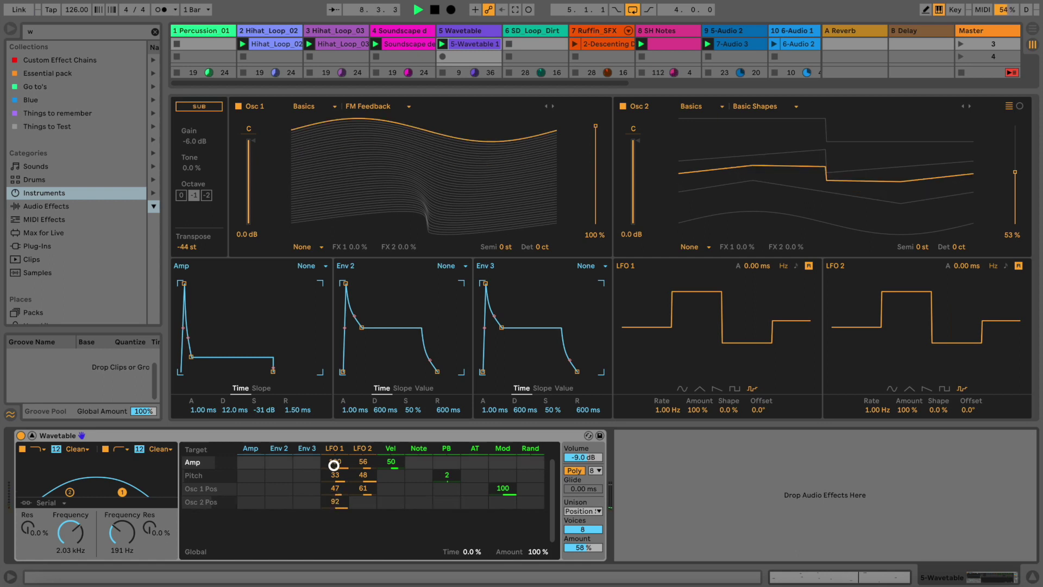
{"action": "key", "text": "space"}
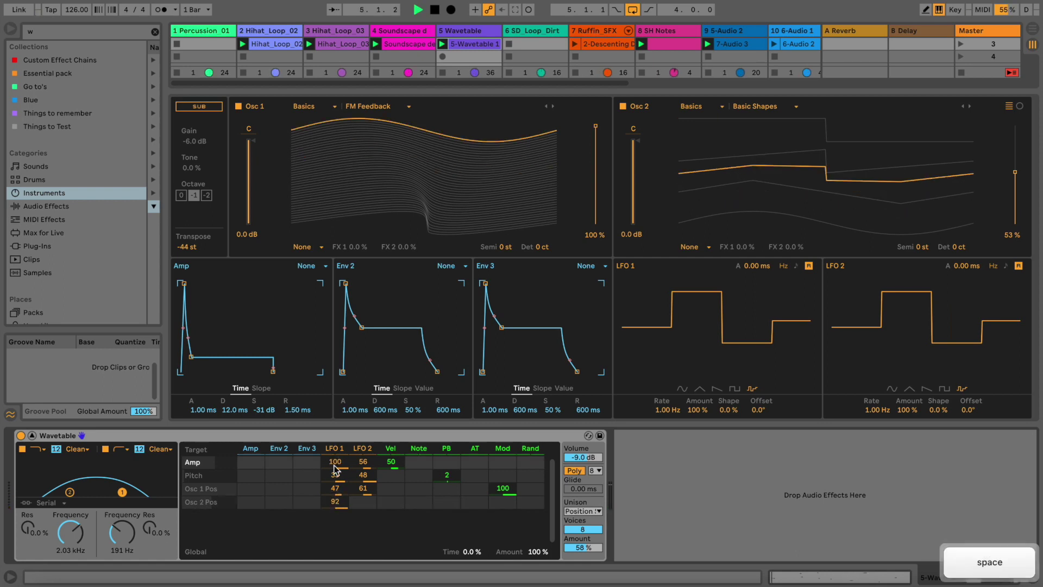
Step: Set LFO 1's modulation amounts to -58 for Amp and 0 for Pitch
{"action": "left_click_drag", "start_coordinate": [335, 467], "coordinate": [334, 477]}
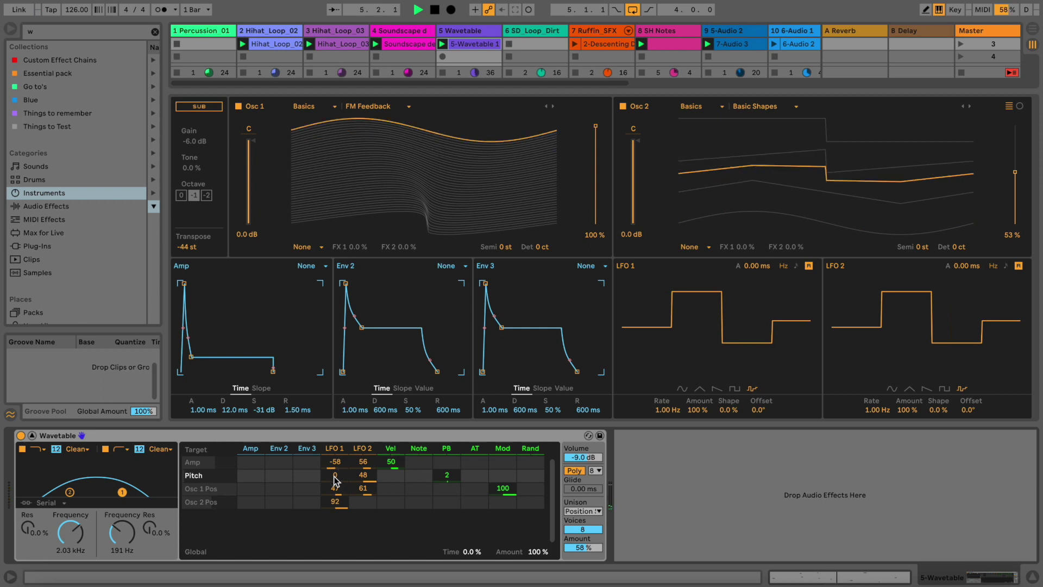
Step: Make Filter 2 a low-pass at 2.15 kHz with 76% resonance and set Filter 1 to 8.16 kHz with 82% resonance
{"action": "left_click_drag", "start_coordinate": [70, 491], "coordinate": [90, 471]}
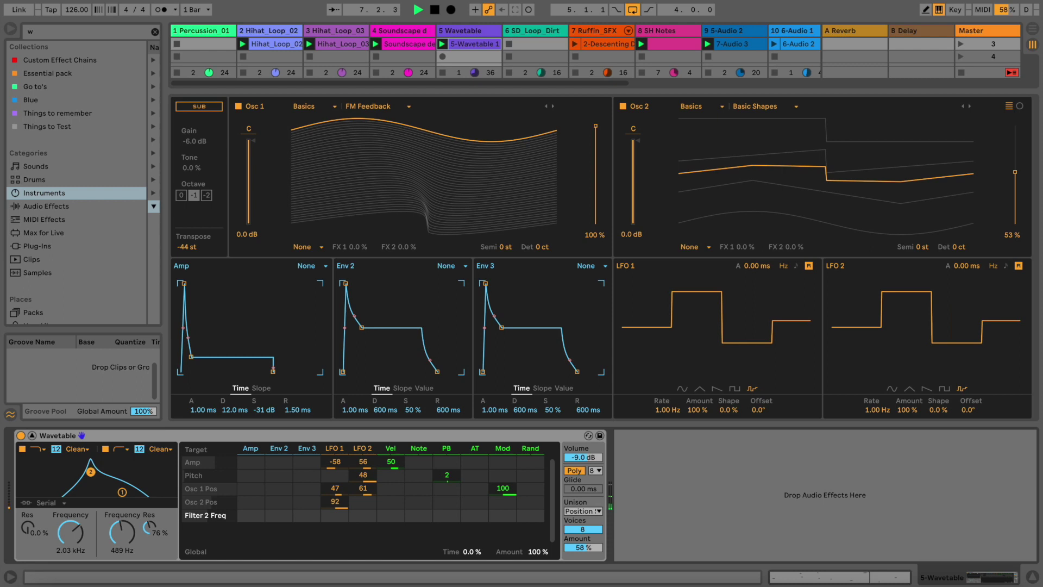
{"action": "left_click", "coordinate": [126, 449]}
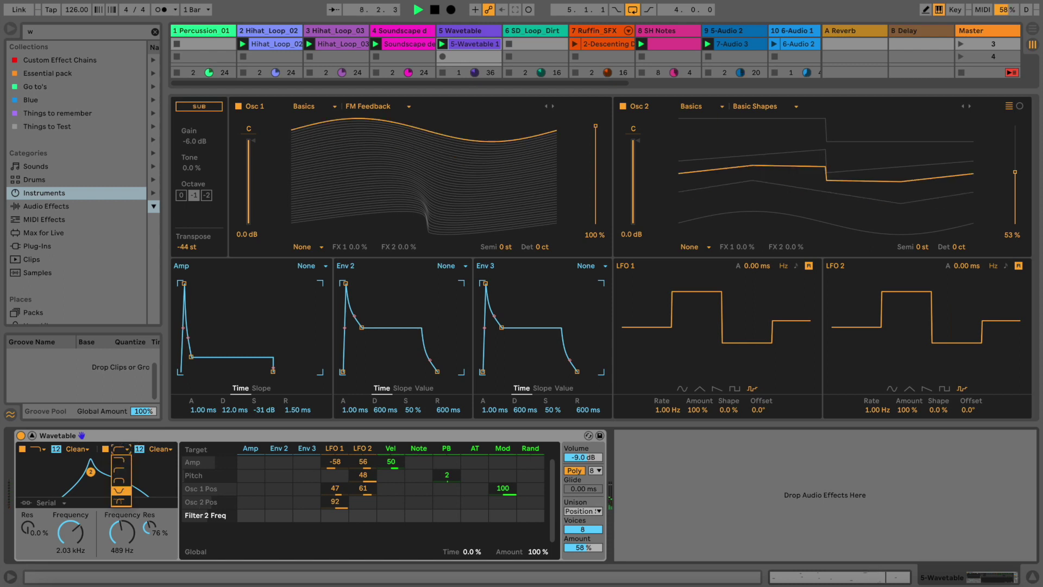
{"action": "left_click", "coordinate": [121, 460]}
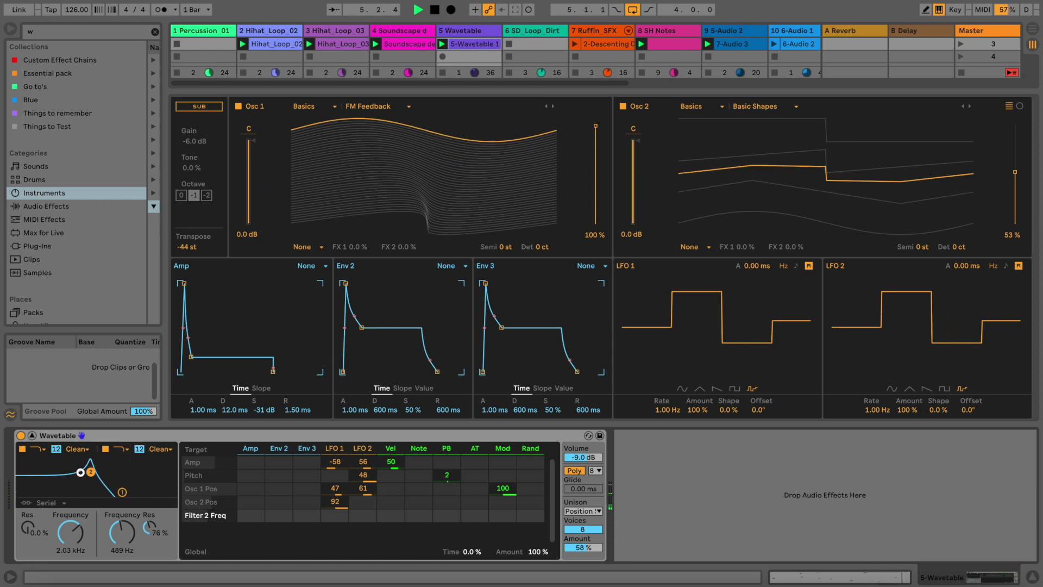
{"action": "left_click_drag", "start_coordinate": [28, 526], "coordinate": [27, 480]}
{"action": "left_click_drag", "start_coordinate": [80, 546], "coordinate": [121, 535]}
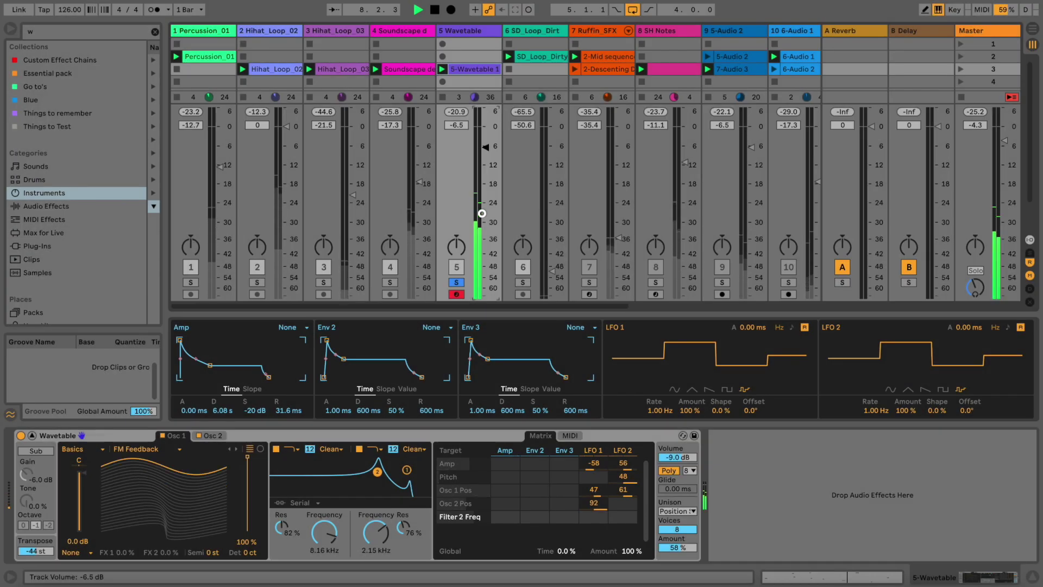
Step: Clear the browser search, lower the Wavetable track's volume to -16.9 dB and set the synth's transpose to -48 st
{"action": "left_click_drag", "start_coordinate": [481, 213], "coordinate": [480, 212]}
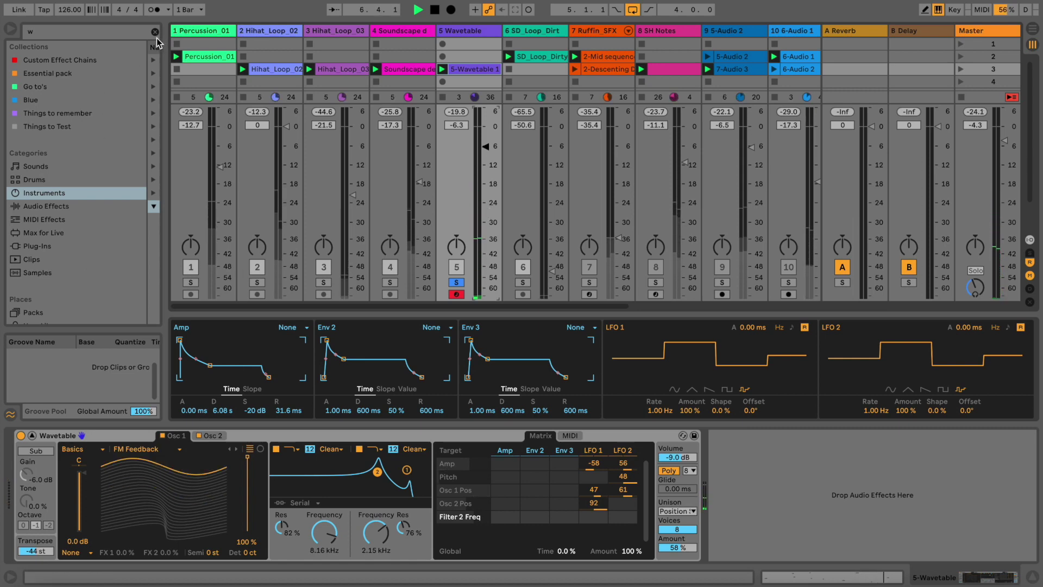
{"action": "left_click", "coordinate": [154, 32]}
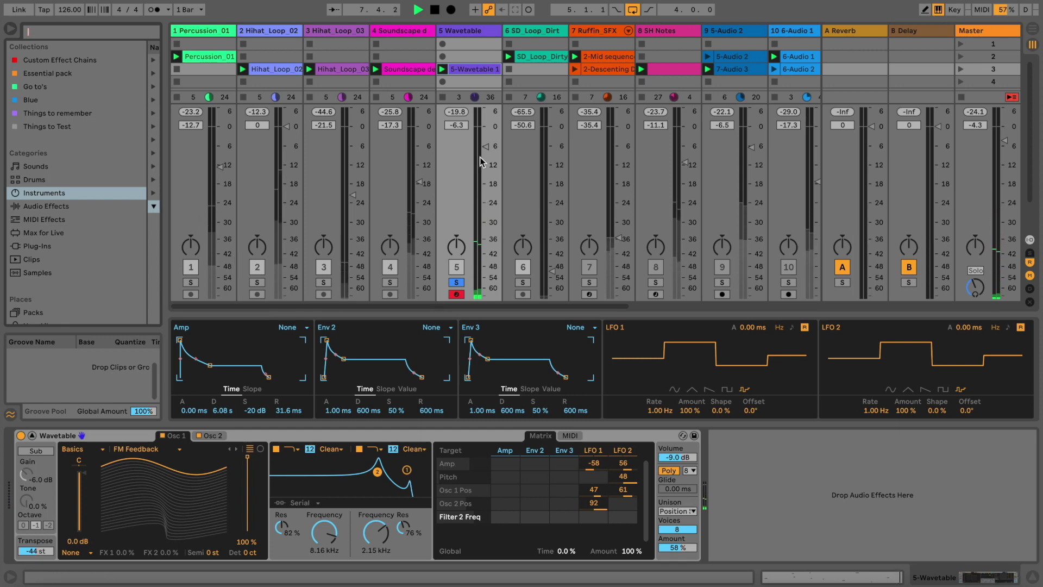
{"action": "mouse_move", "coordinate": [481, 147]}
{"action": "left_mouse_down"}
{"action": "mouse_move", "coordinate": [482, 173]}
{"action": "mouse_move", "coordinate": [481, 149]}
{"action": "left_mouse_up"}
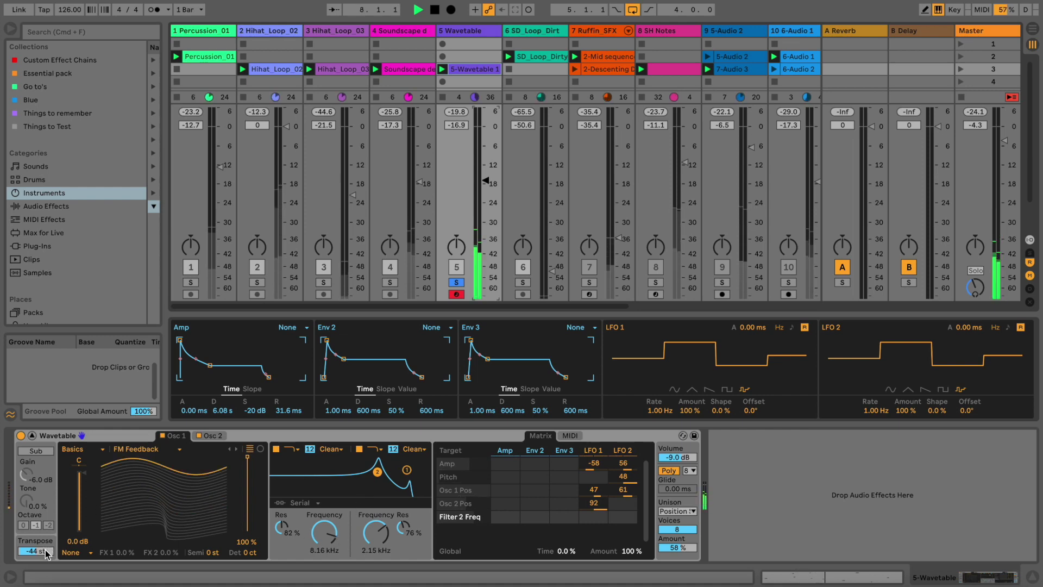
{"action": "left_click_drag", "start_coordinate": [45, 551], "coordinate": [45, 560]}
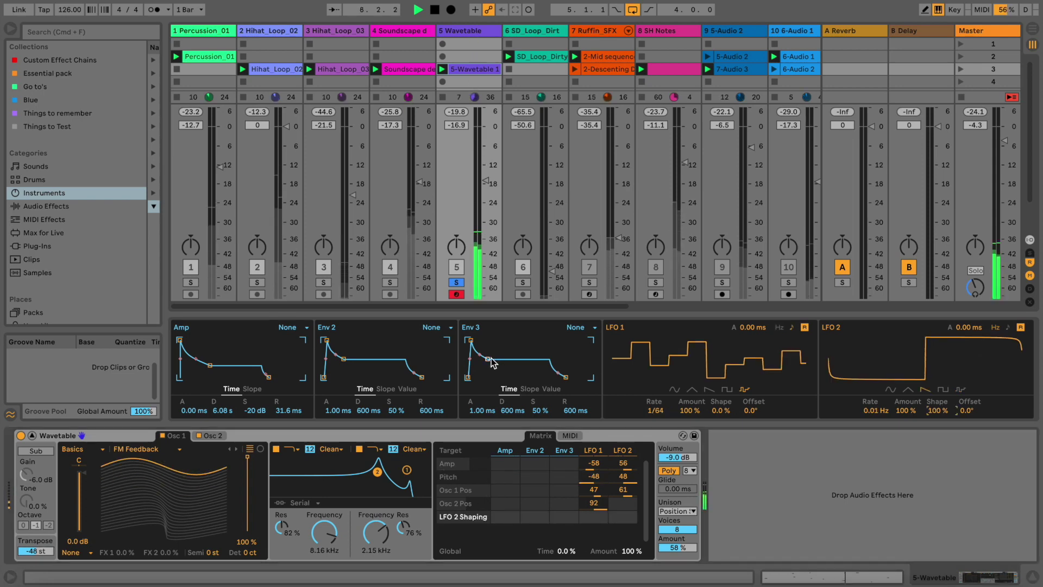
Step: Set Env 3 to 187 ms decay and 1.9% sustain, and assign Env 2 to Amp 100, Pitch -38.2 and Osc 1 Pos 80
{"action": "mouse_move", "coordinate": [487, 359]}
{"action": "left_mouse_down"}
{"action": "mouse_move", "coordinate": [510, 340]}
{"action": "mouse_move", "coordinate": [505, 370]}
{"action": "mouse_move", "coordinate": [484, 375]}
{"action": "left_mouse_up"}
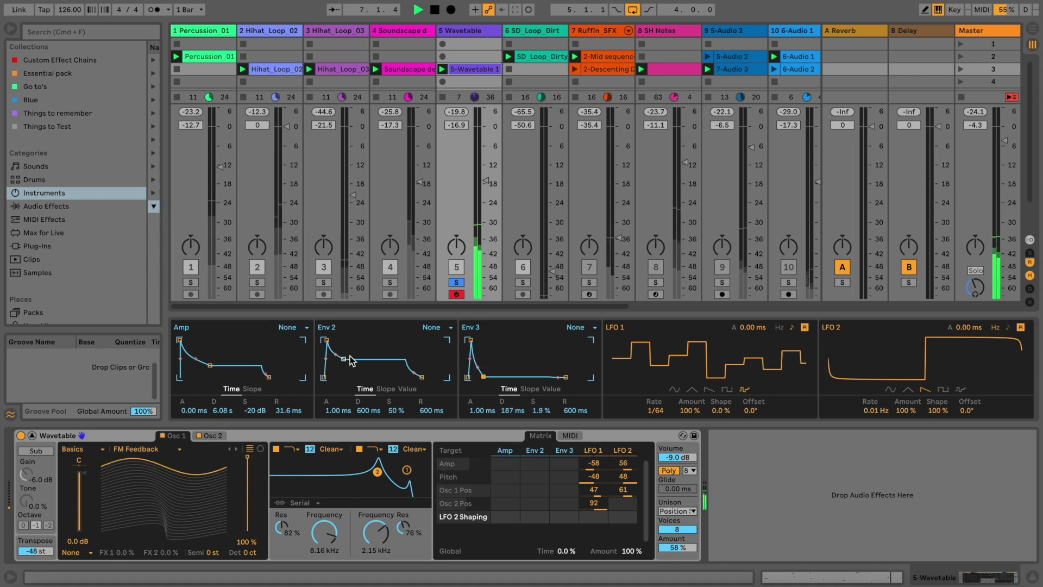
{"action": "left_click_drag", "start_coordinate": [526, 465], "coordinate": [526, 462]}
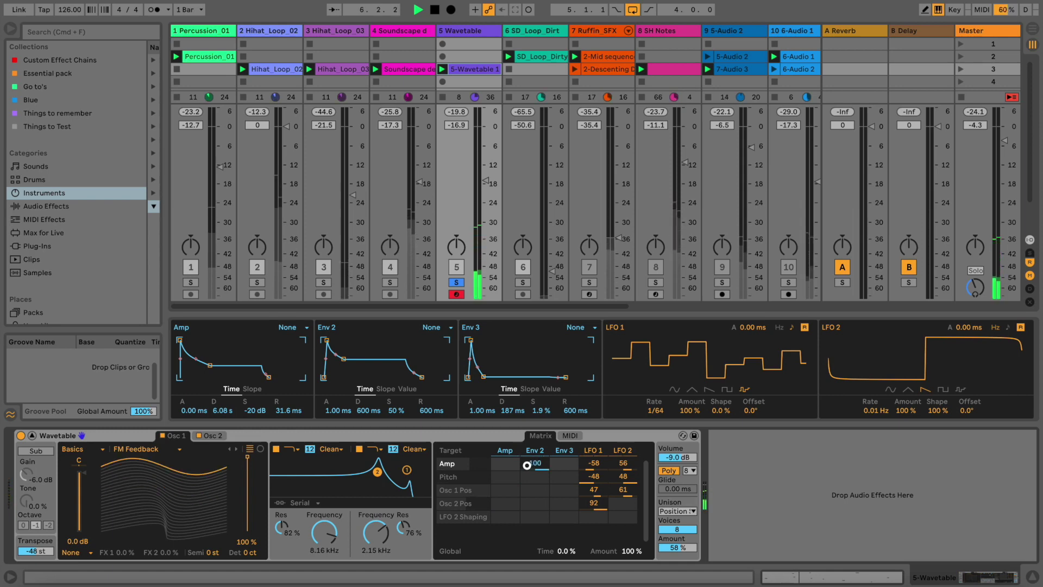
{"action": "left_click_drag", "start_coordinate": [536, 480], "coordinate": [536, 486]}
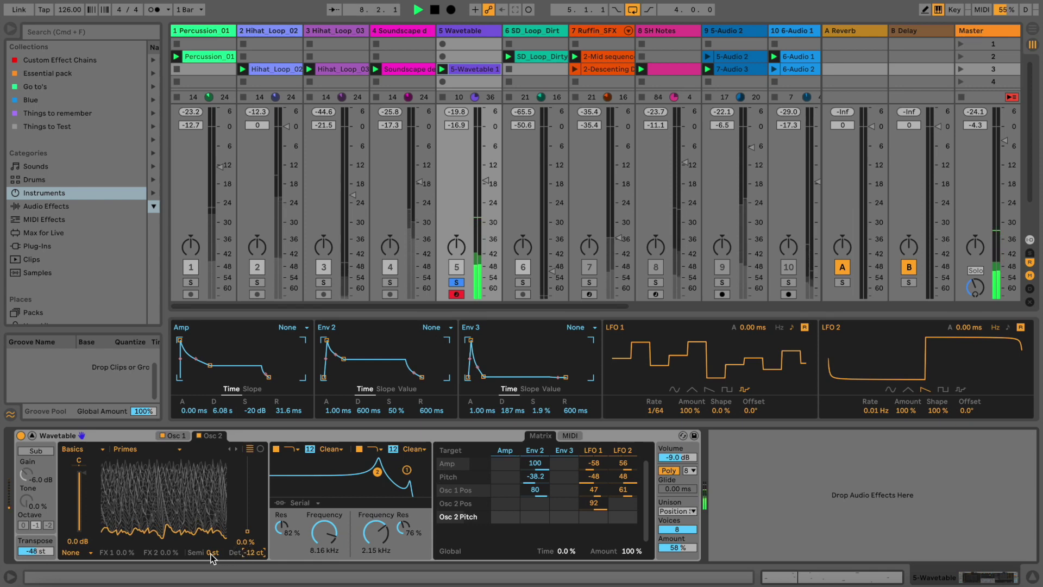
Step: Give Osc 2 the Primes wavetable and tune it to -24 st with -12 ct detune
{"action": "left_click_drag", "start_coordinate": [212, 557], "coordinate": [210, 554]}
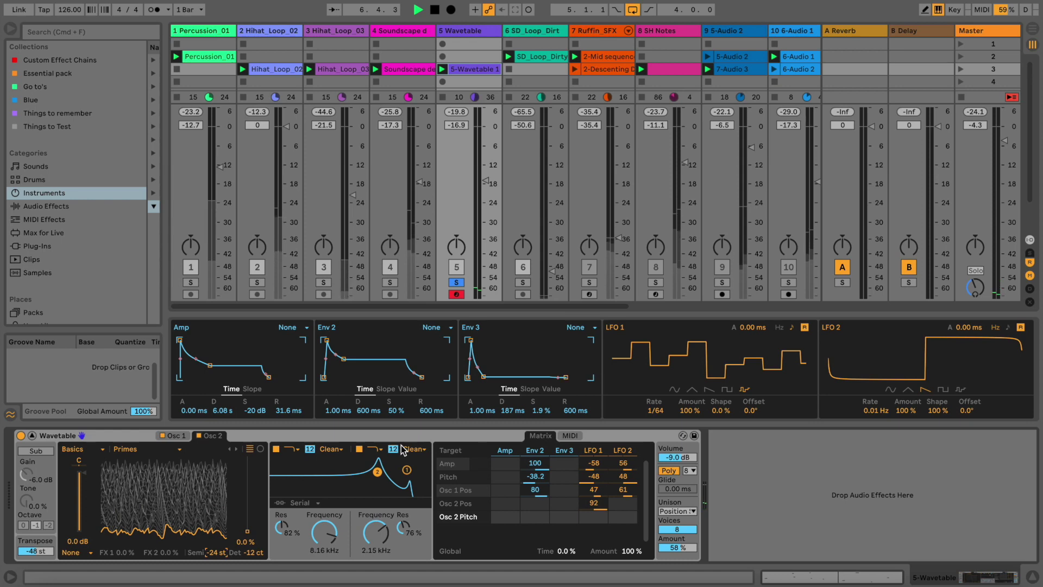
Step: Make Filter 2 a band-pass at 786 Hz with 62% resonance and set Filter 1 to 1.01 kHz with 65% resonance
{"action": "left_click_drag", "start_coordinate": [378, 471], "coordinate": [355, 476]}
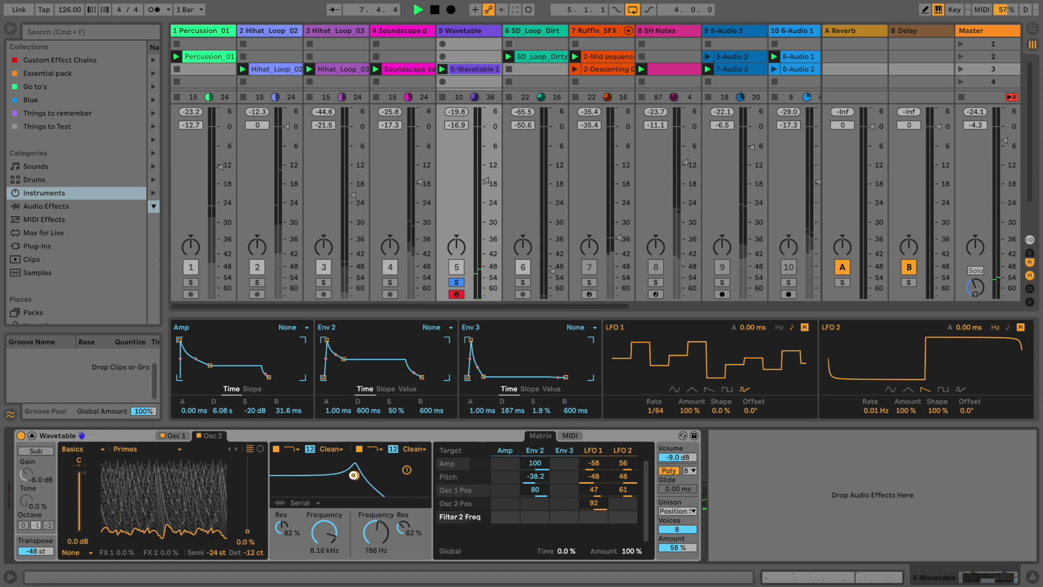
{"action": "left_click_drag", "start_coordinate": [322, 534], "coordinate": [322, 560]}
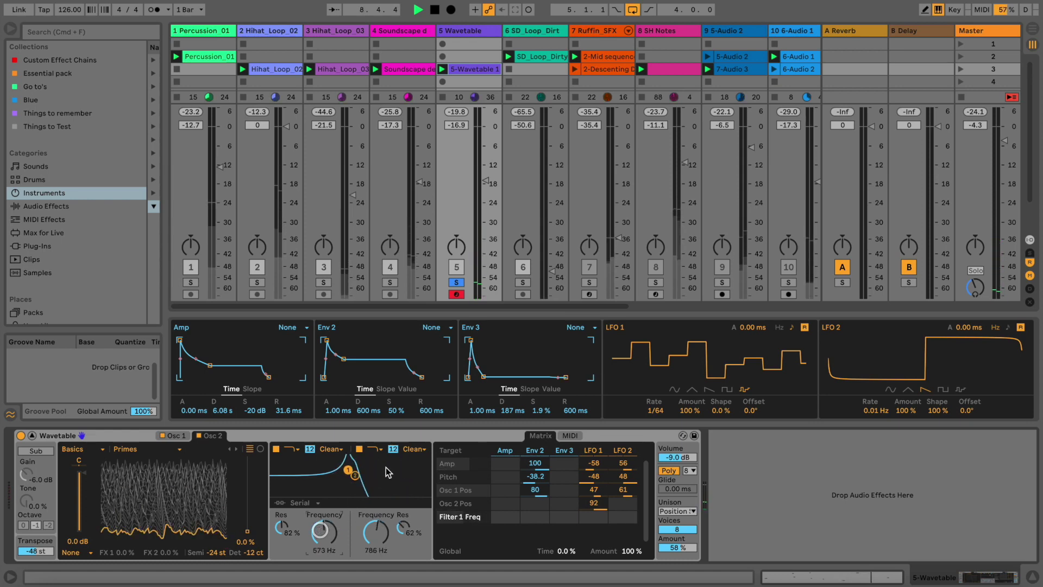
{"action": "left_click", "coordinate": [374, 448]}
{"action": "left_click", "coordinate": [377, 480]}
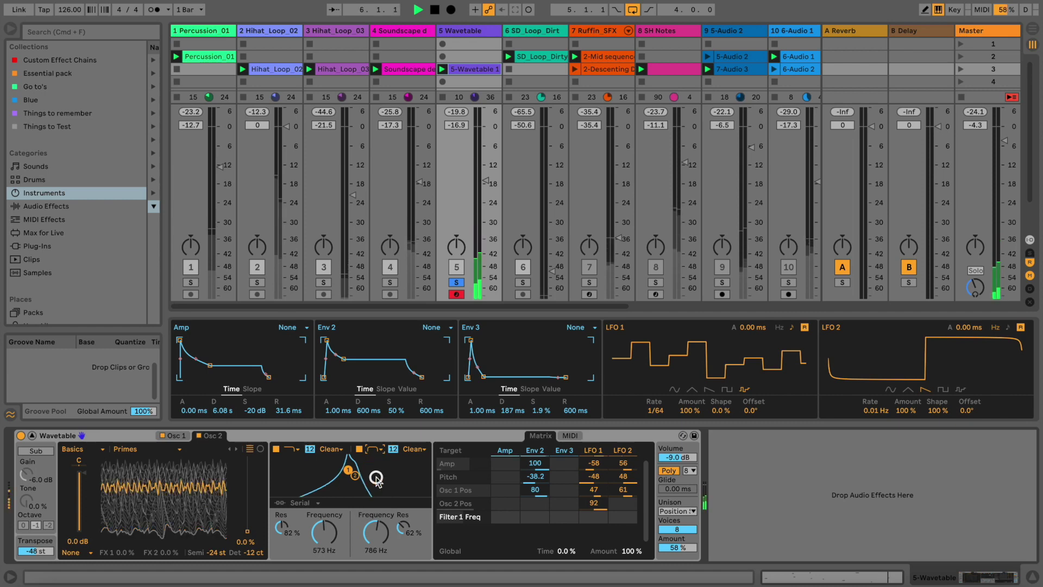
{"action": "left_click_drag", "start_coordinate": [348, 469], "coordinate": [362, 475]}
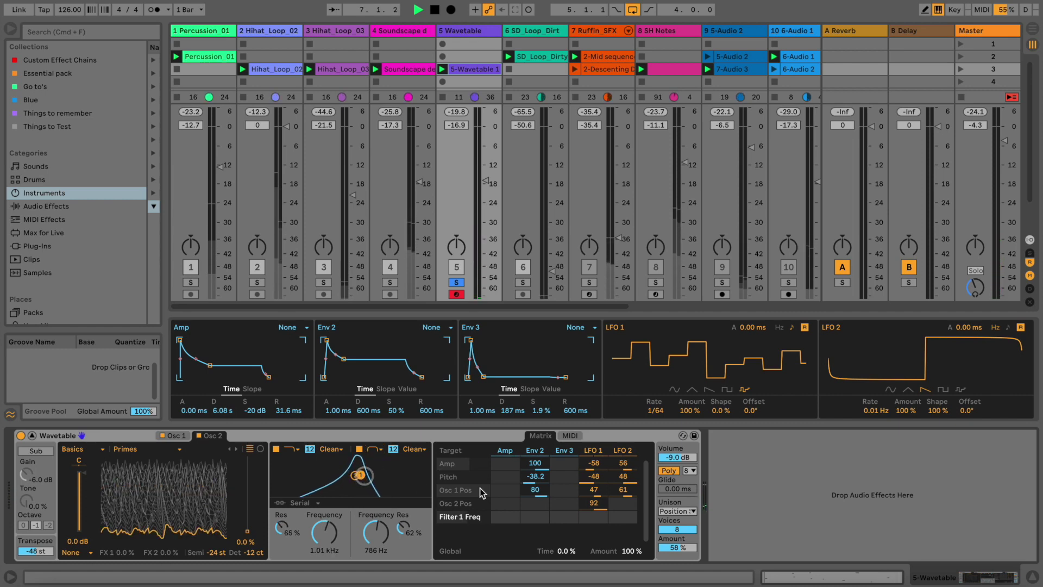
Step: Modulate Filter 1 Freq from Env 2 at -75, LFO 1 at 100 and LFO 2 at 100
{"action": "left_click_drag", "start_coordinate": [538, 517], "coordinate": [595, 514]}
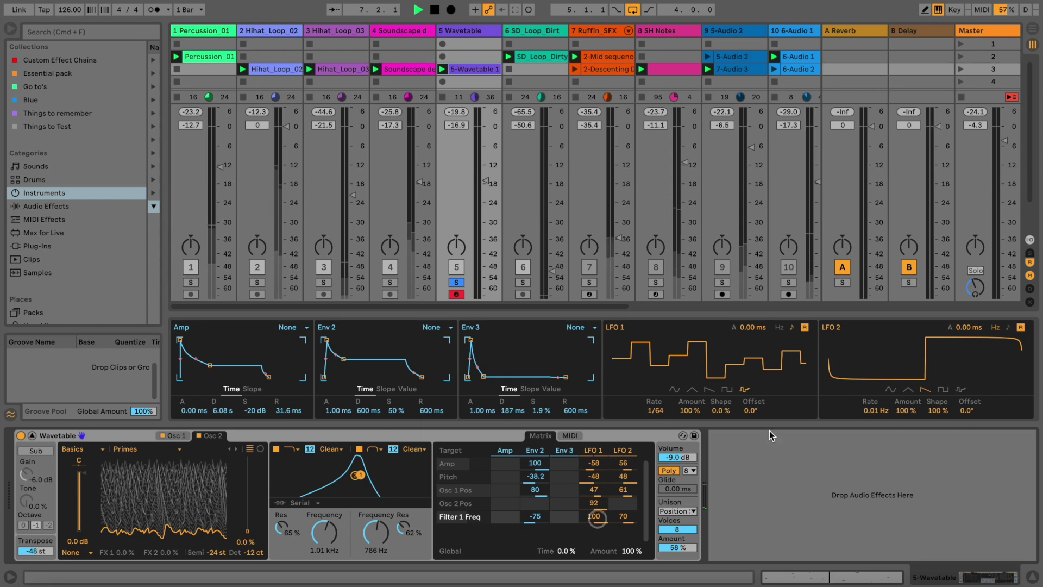
{"action": "left_click", "coordinate": [752, 327]}
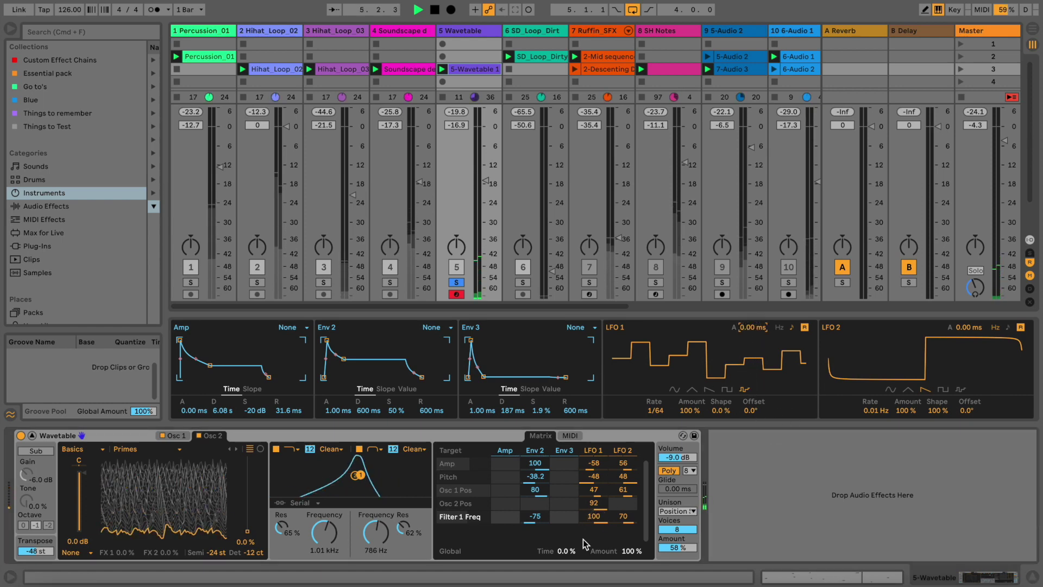
{"action": "left_click_drag", "start_coordinate": [623, 519], "coordinate": [624, 518]}
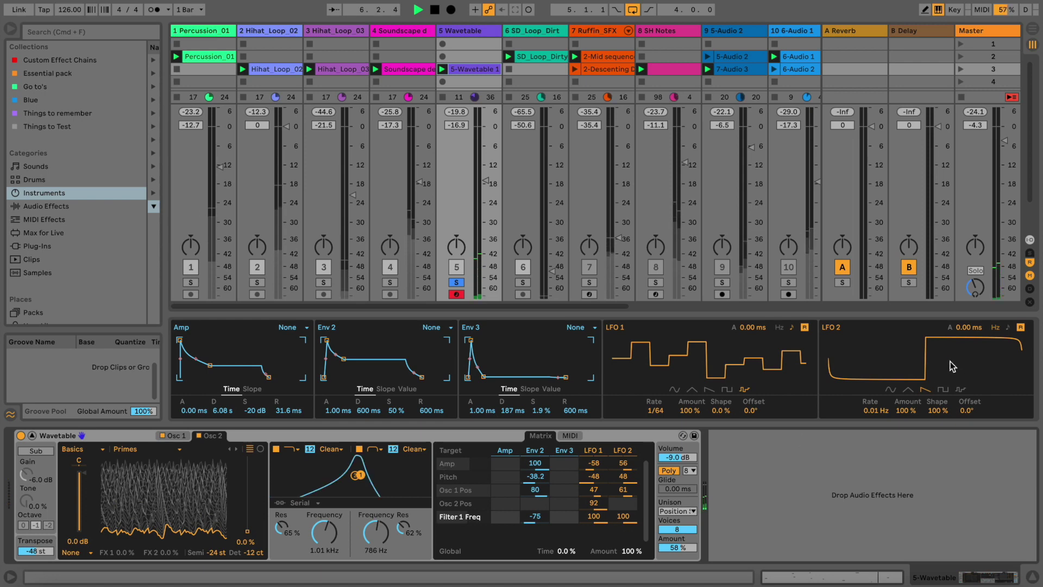
Step: Switch LFO 2 to the stepped random waveform and set its rate to 30.00 Hz
{"action": "left_click", "coordinate": [960, 390]}
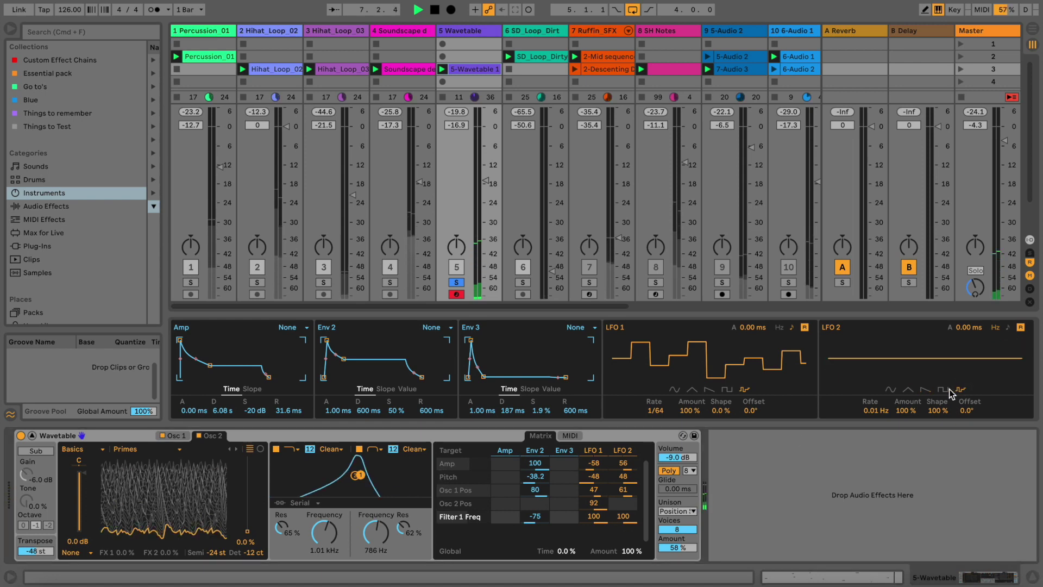
{"action": "left_click_drag", "start_coordinate": [875, 411], "coordinate": [878, 410]}
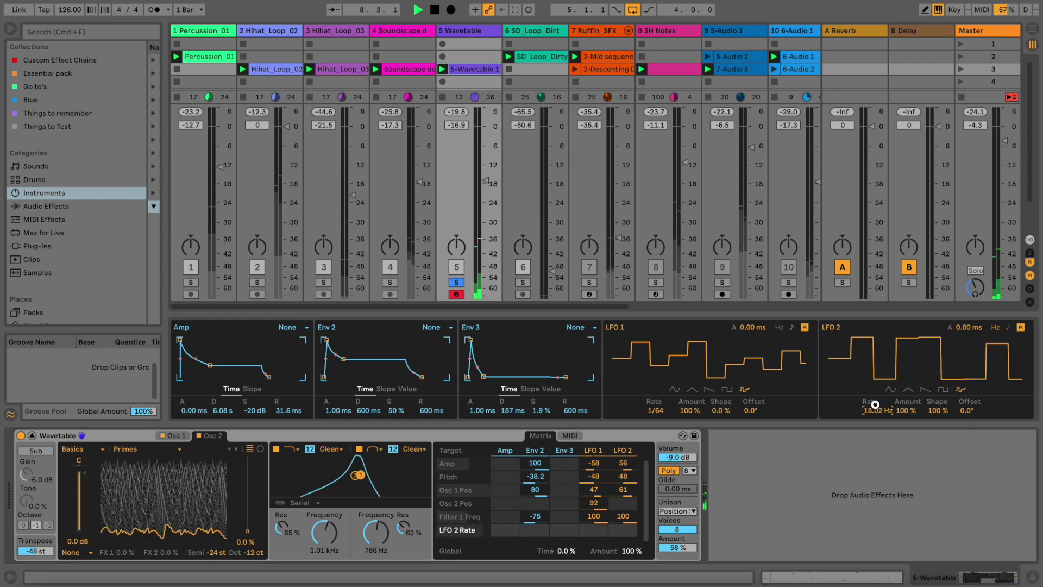
{"action": "left_click_drag", "start_coordinate": [875, 404], "coordinate": [877, 403]}
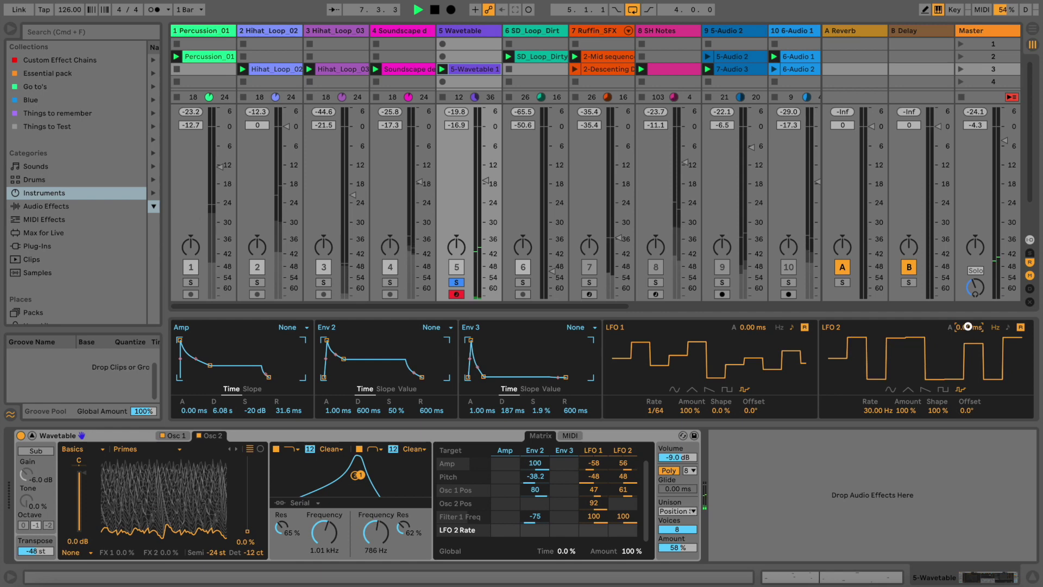
Step: Set Filter 2's frequency to 2.68 kHz and Filter 1's frequency to 941 Hz
{"action": "left_click_drag", "start_coordinate": [382, 531], "coordinate": [382, 508]}
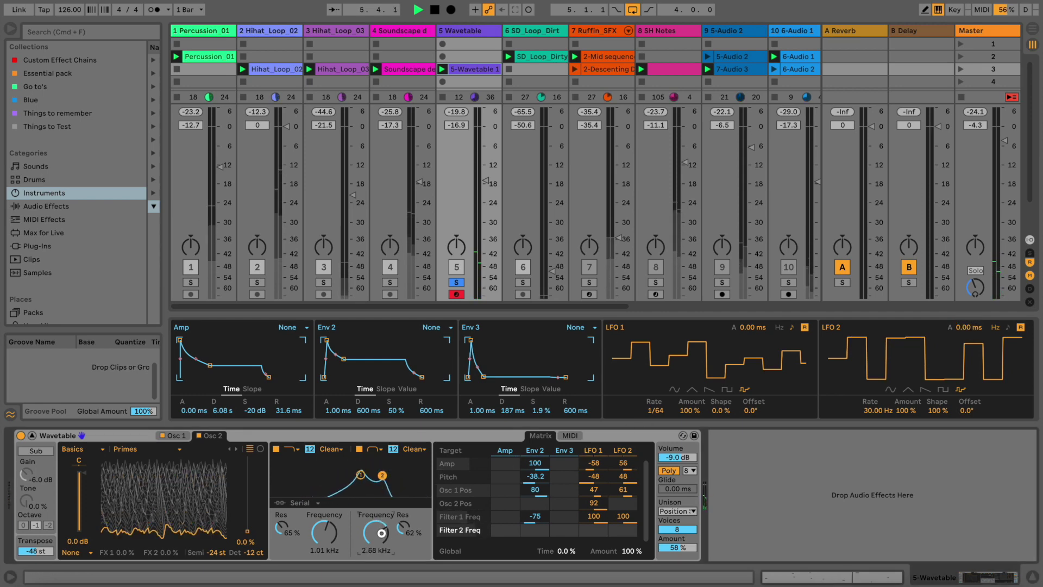
{"action": "left_click_drag", "start_coordinate": [315, 544], "coordinate": [313, 538]}
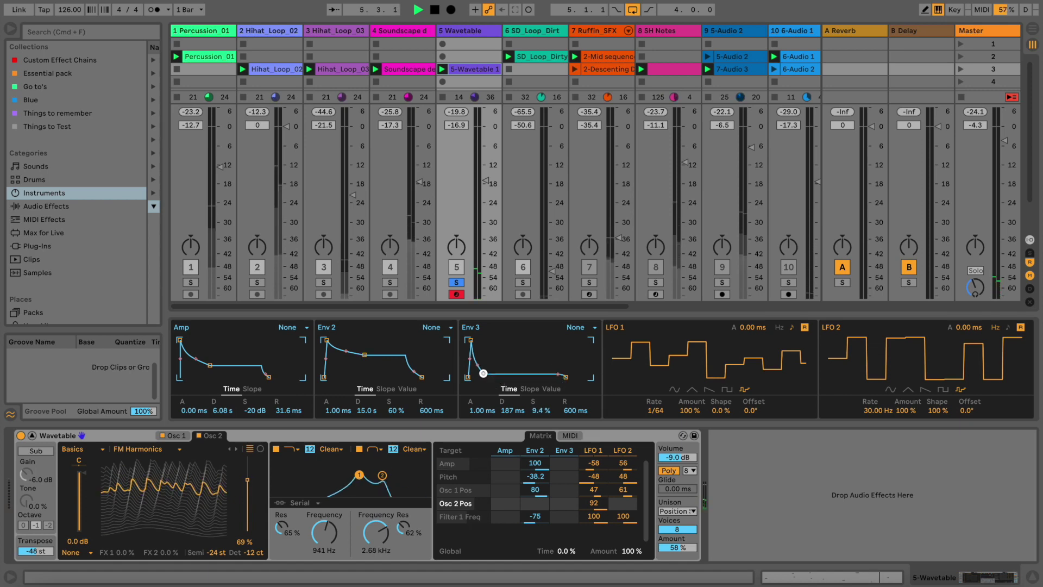
Step: Set Env 3's sustain to 23% and the Amp envelope to 10.2 s decay, -10 dB sustain and 1.85 s release
{"action": "left_click_drag", "start_coordinate": [482, 373], "coordinate": [487, 363]}
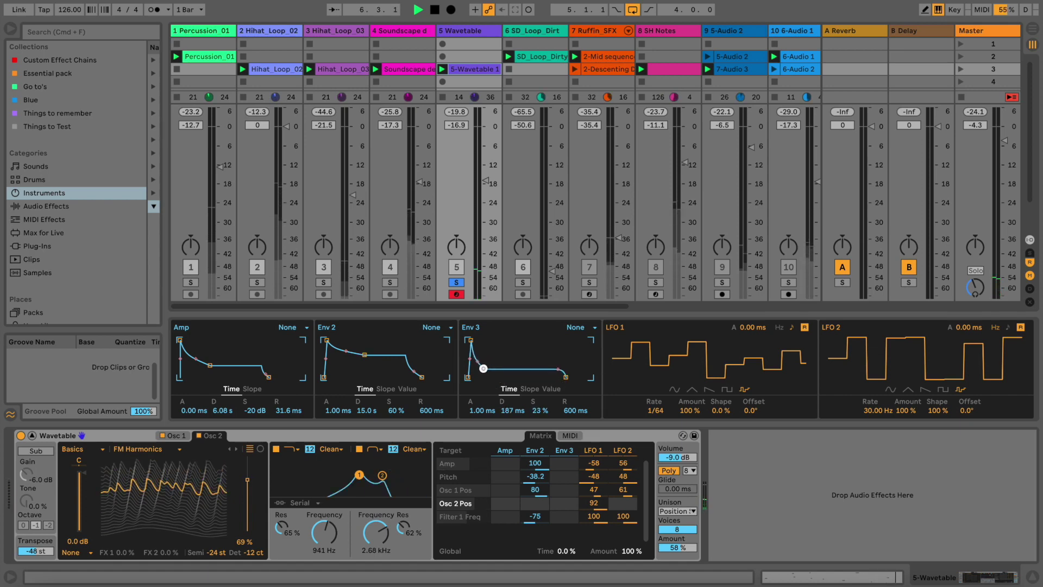
{"action": "left_click_drag", "start_coordinate": [210, 365], "coordinate": [214, 356]}
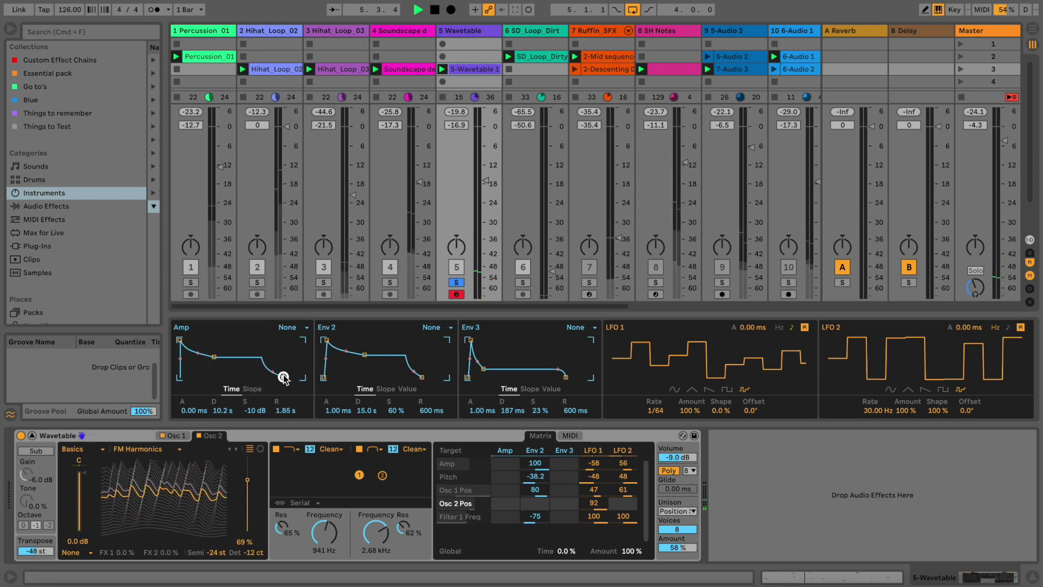
Step: Raise the Wavetable track's volume to -3.9 dB and the synth's output volume to -3.8 dB
{"action": "left_click_drag", "start_coordinate": [485, 181], "coordinate": [485, 146]}
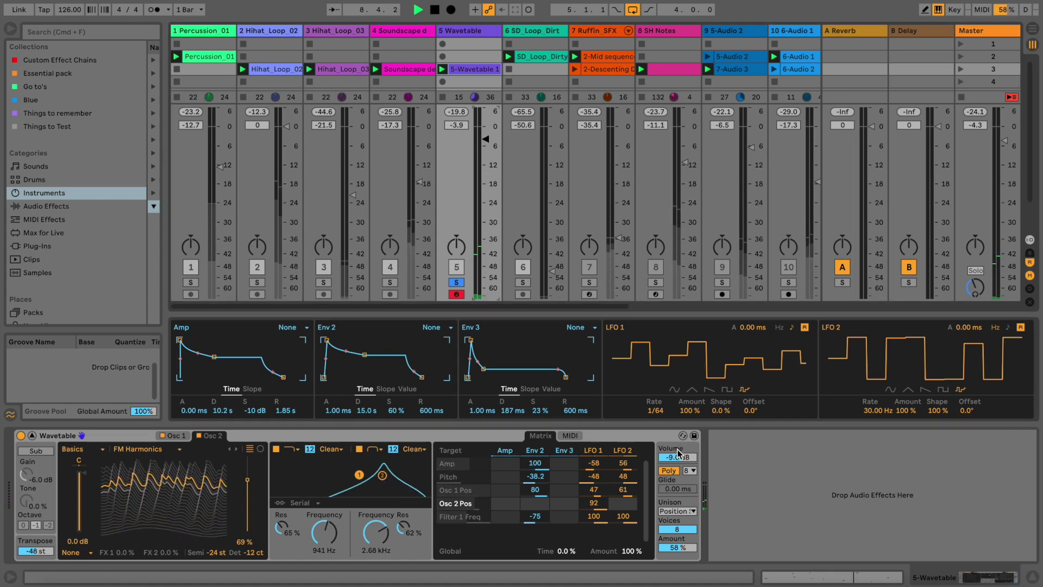
{"action": "left_click_drag", "start_coordinate": [677, 457], "coordinate": [677, 453]}
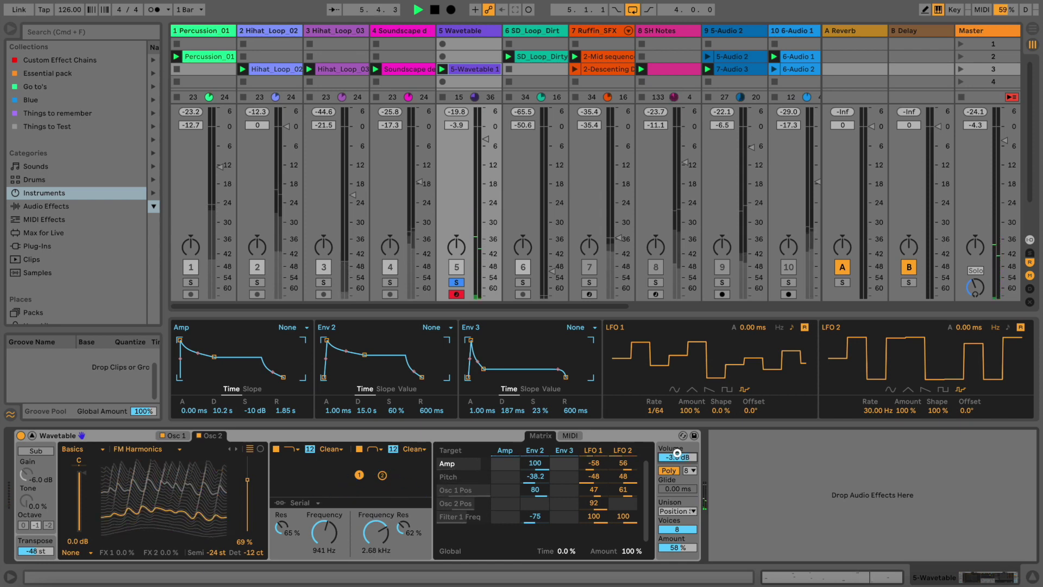
{"action": "left_click", "coordinate": [33, 549]}
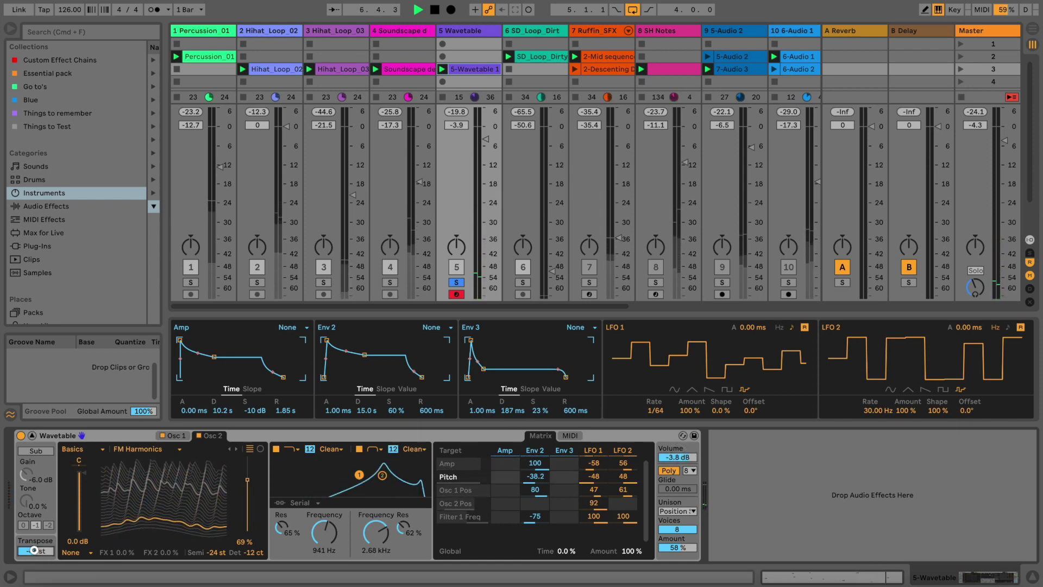
{"action": "left_click", "coordinate": [217, 552]}
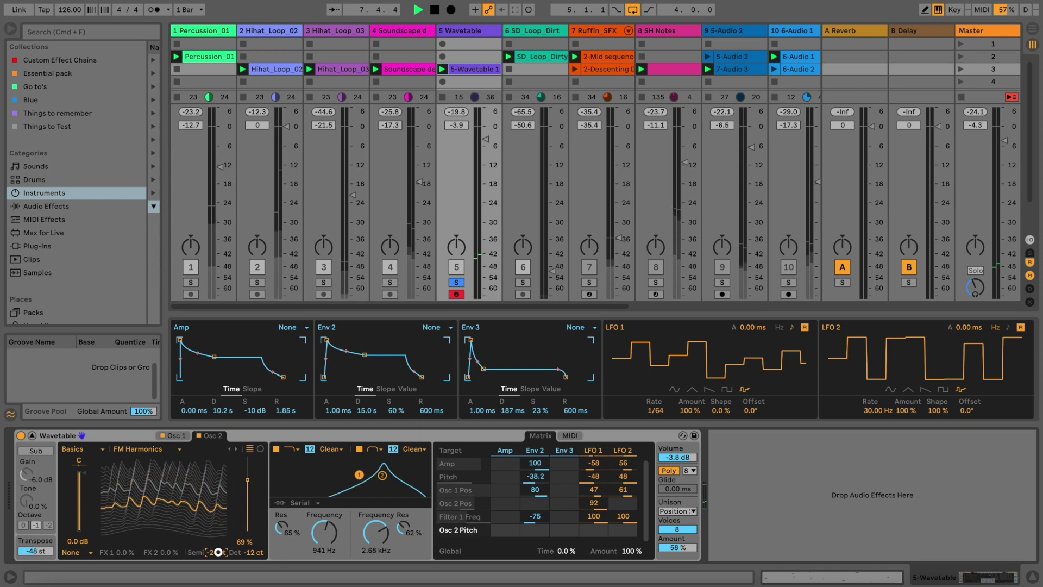
Step: Lower Filter 1's frequency to 171 Hz and change the filter routing to Split
{"action": "left_click_drag", "start_coordinate": [340, 530], "coordinate": [340, 540]}
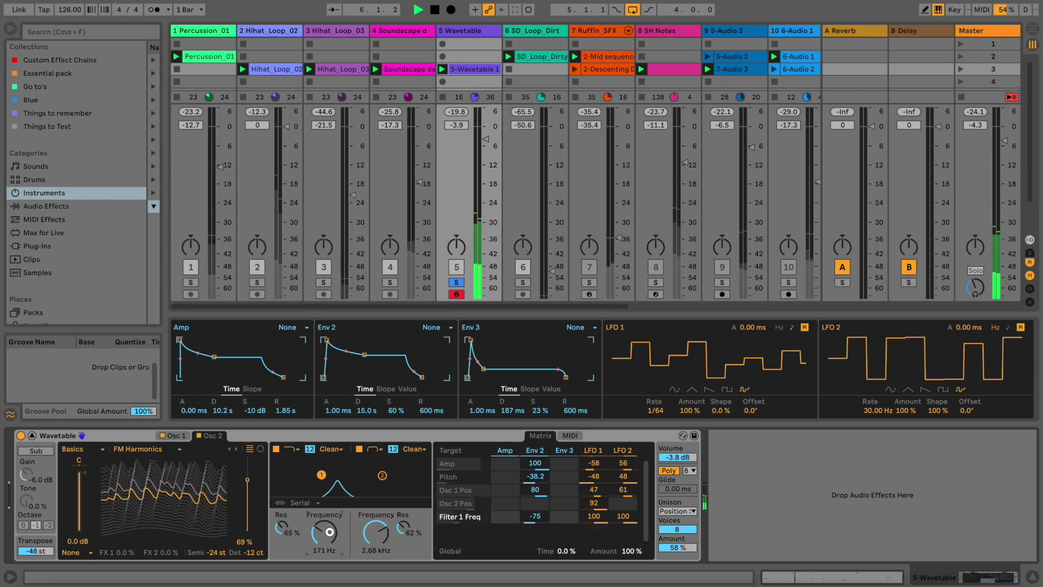
{"action": "left_click", "coordinate": [315, 506]}
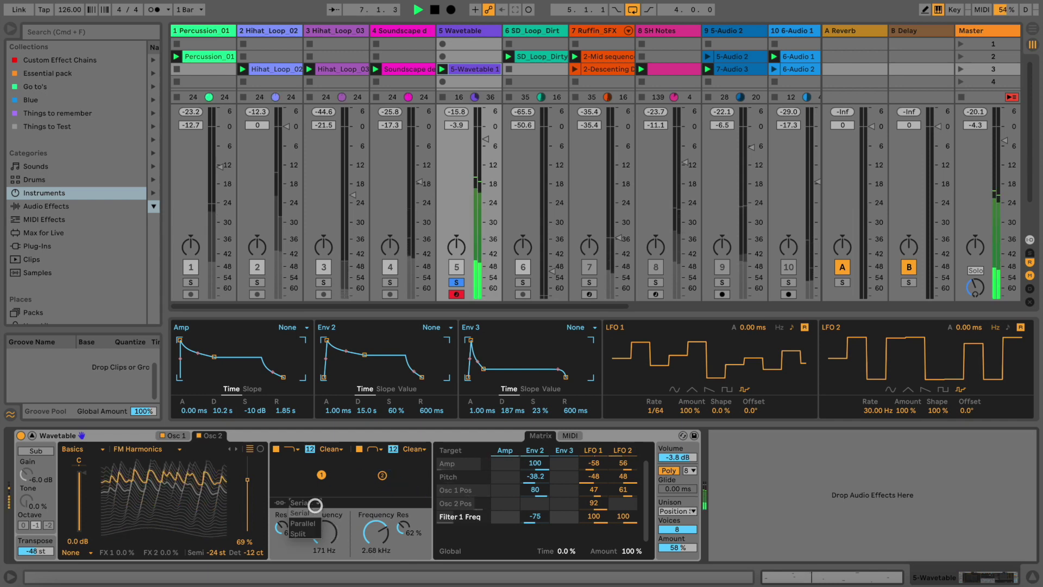
{"action": "left_click", "coordinate": [312, 503]}
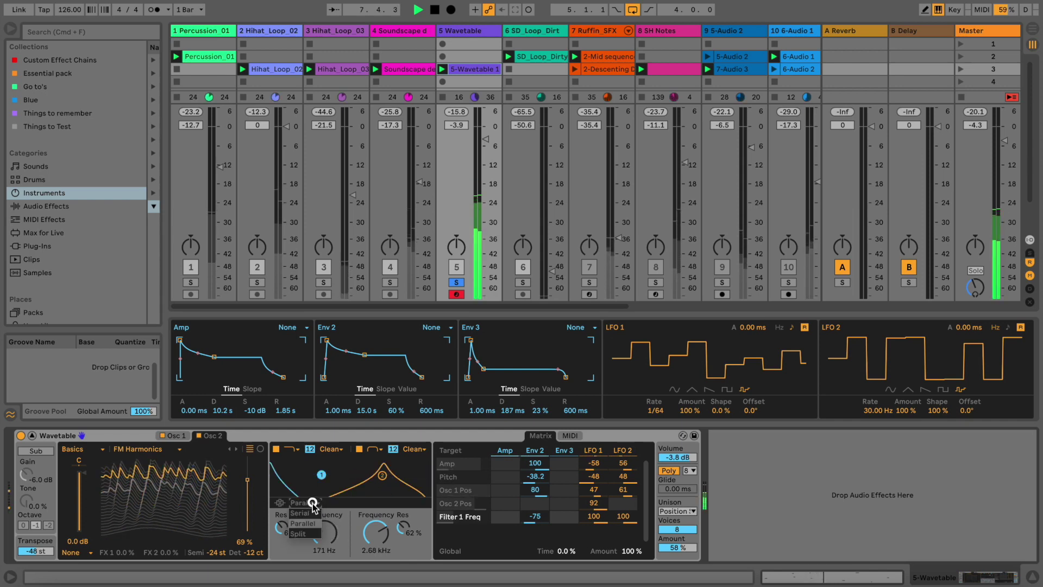
{"action": "left_click", "coordinate": [312, 531]}
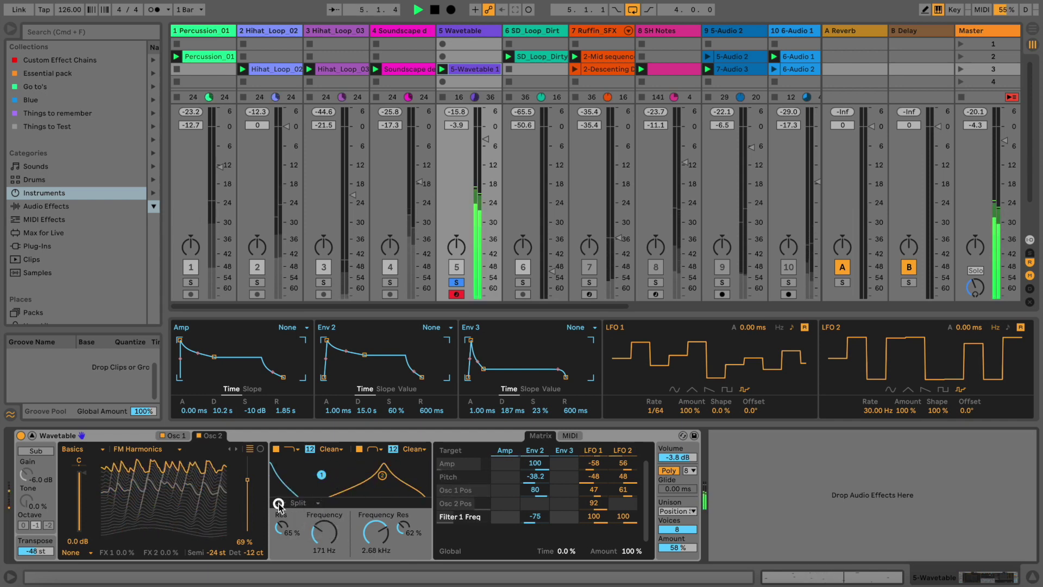
Step: Set Filter 1 to 1.24 kHz and Filter 2 to 573 Hz, and modulate Filter 1's frequency with Env 3 at -11
{"action": "left_click_drag", "start_coordinate": [373, 530], "coordinate": [318, 518]}
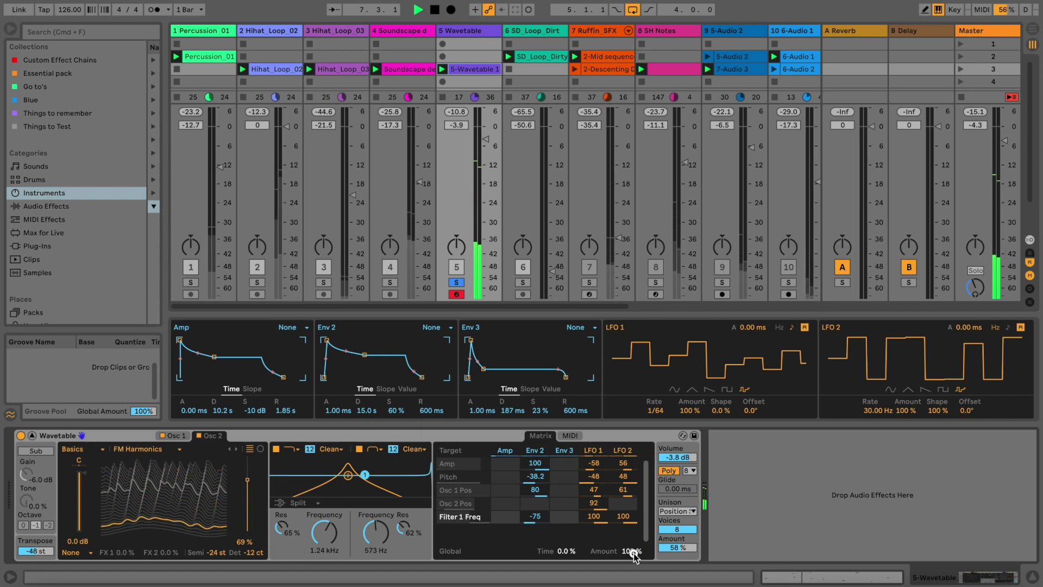
{"action": "left_click_drag", "start_coordinate": [561, 522], "coordinate": [559, 519]}
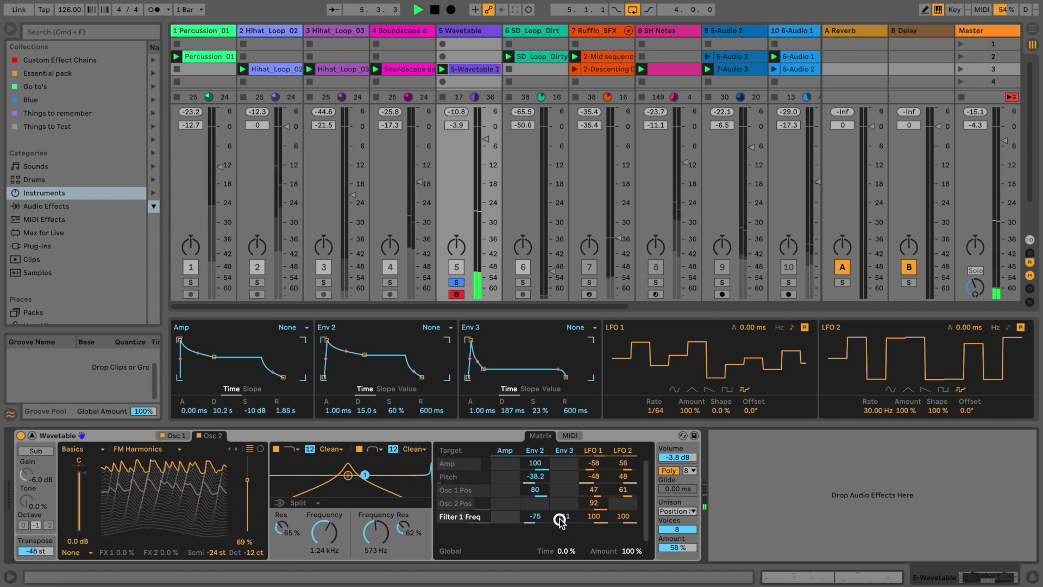
Step: In the modulation matrix, set global Time to -61%, LFO 1's amount on Time to 38 and the Amp envelope's amount on Amp to 75
{"action": "left_click_drag", "start_coordinate": [551, 310], "coordinate": [542, 186]}
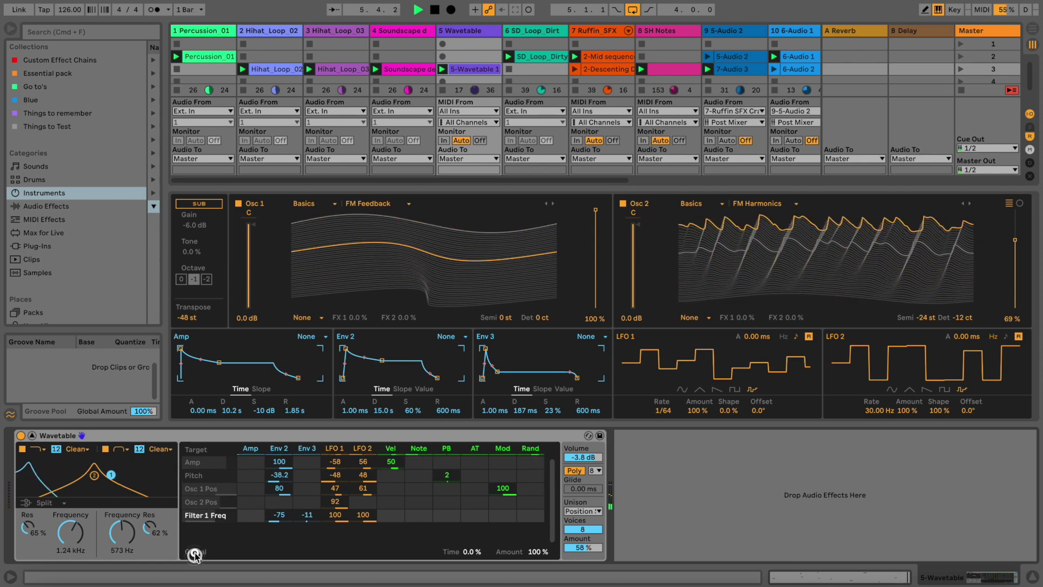
{"action": "left_click_drag", "start_coordinate": [464, 553], "coordinate": [462, 550]}
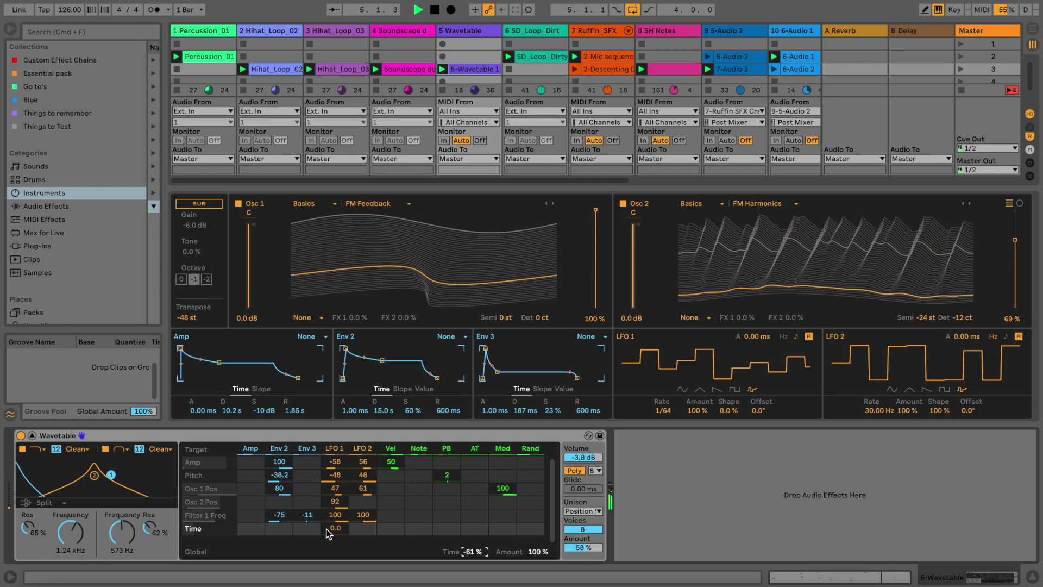
{"action": "left_click_drag", "start_coordinate": [326, 529], "coordinate": [326, 528]}
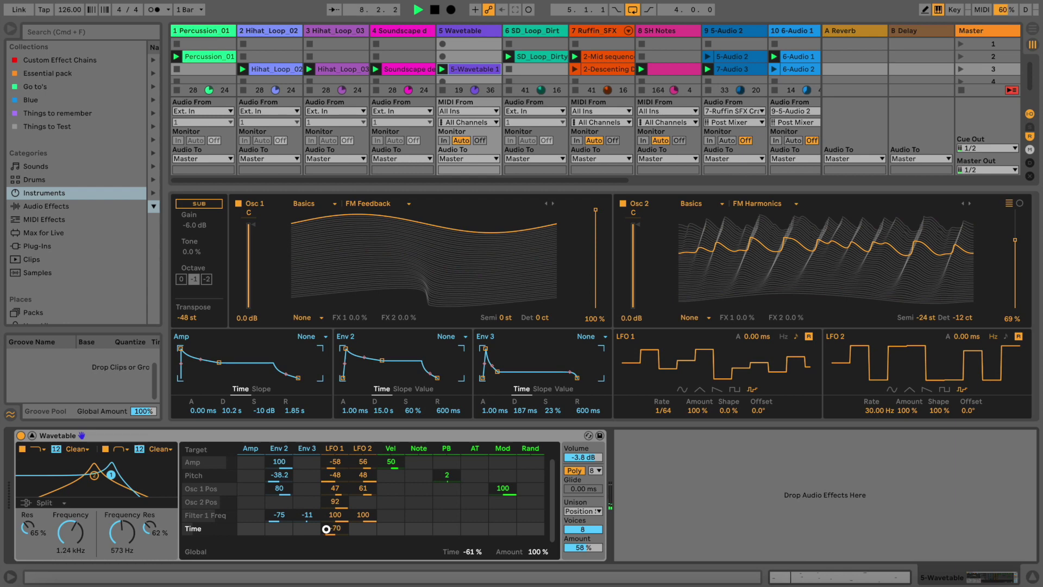
{"action": "left_click_drag", "start_coordinate": [325, 529], "coordinate": [326, 529]}
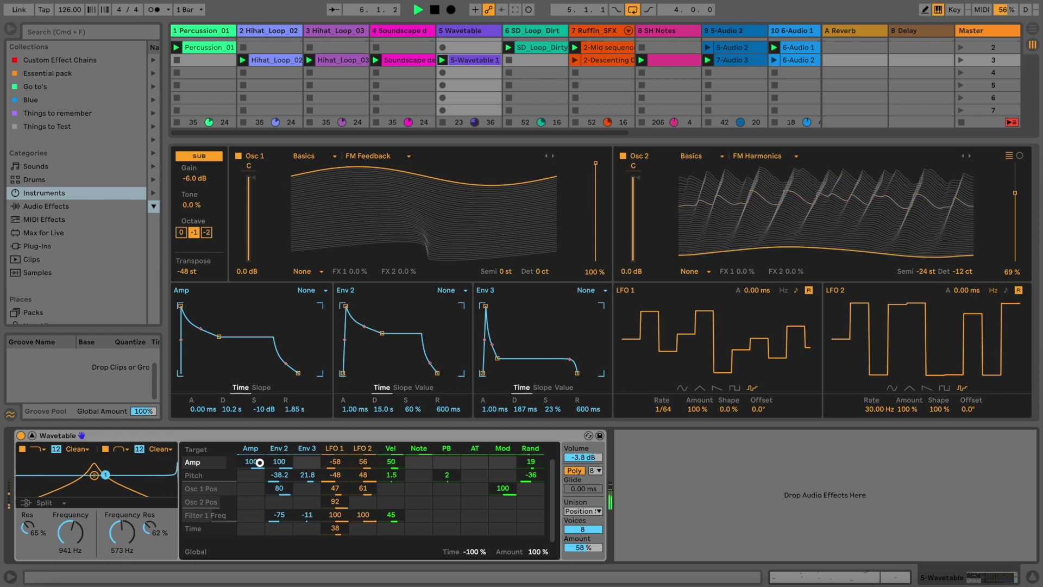
{"action": "left_click_drag", "start_coordinate": [259, 462], "coordinate": [259, 462]}
Step: Try the Collection category for Osc 1, switch it to Complex and load the Bitkart wavetable
{"action": "left_click", "coordinate": [307, 157]}
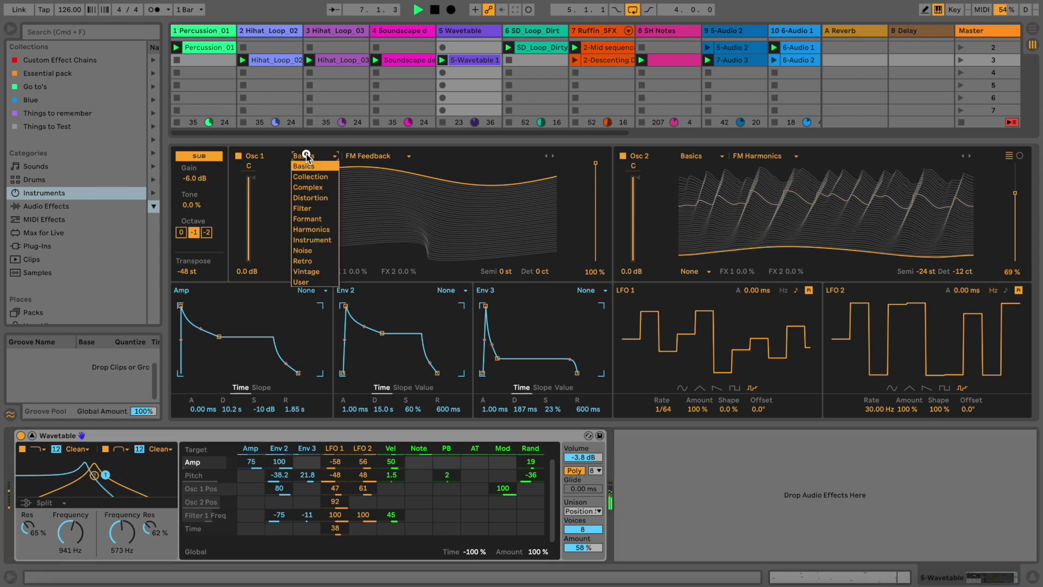
{"action": "left_click", "coordinate": [309, 176]}
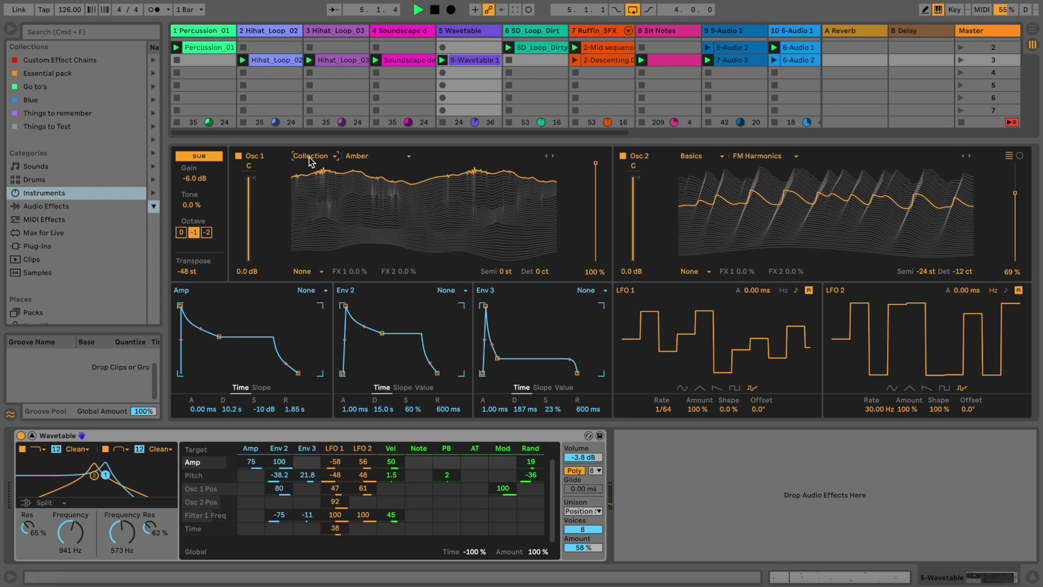
{"action": "left_click", "coordinate": [309, 158]}
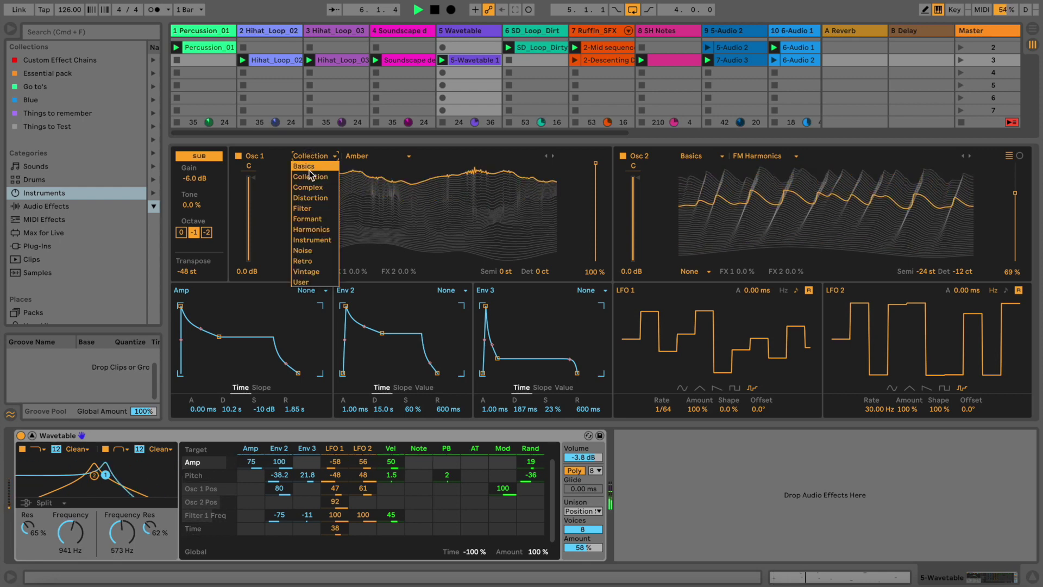
{"action": "left_click", "coordinate": [307, 187]}
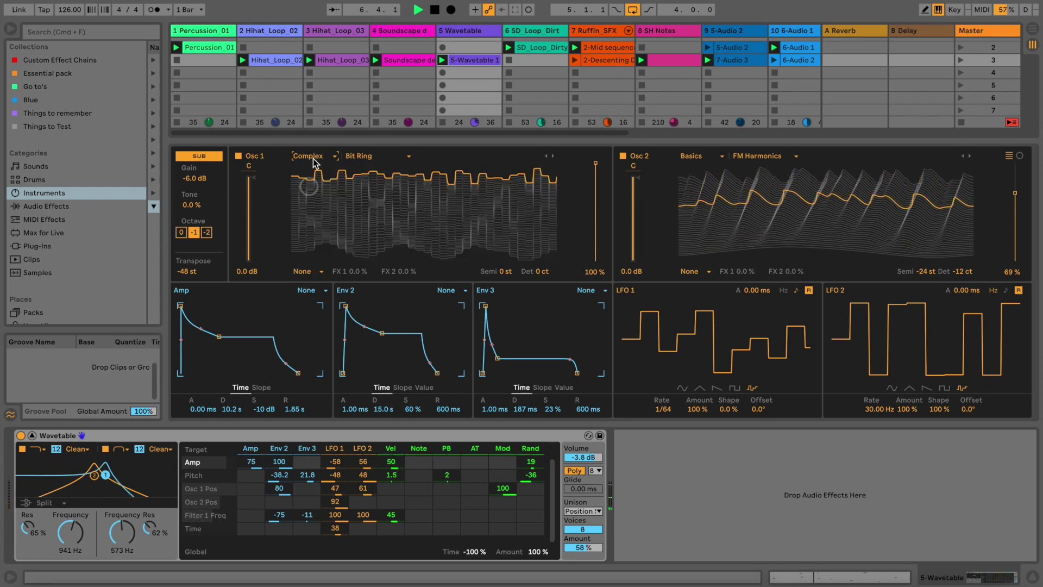
{"action": "left_click", "coordinate": [353, 155]}
{"action": "left_click", "coordinate": [353, 174]}
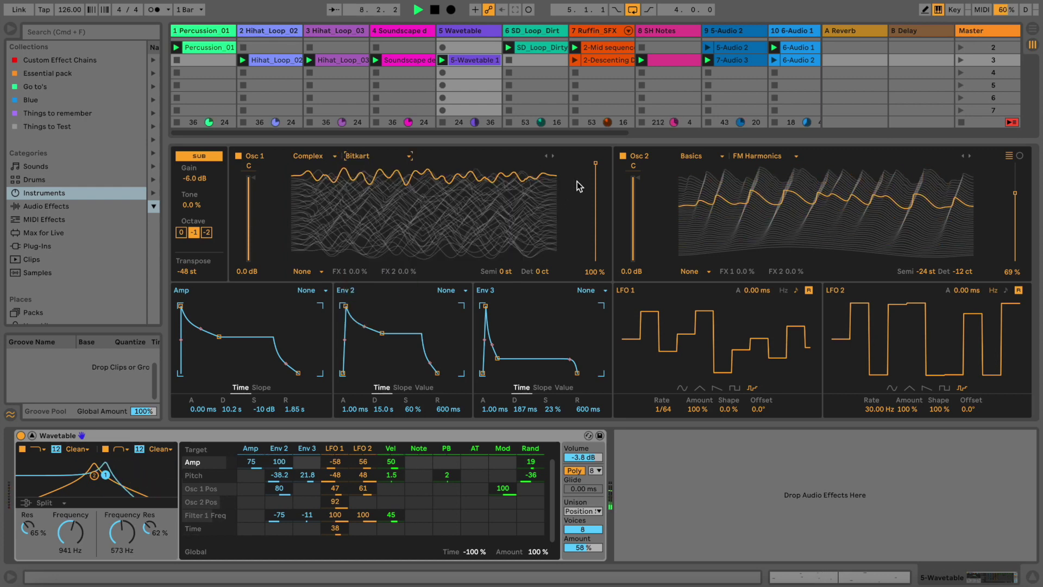
Step: Set Osc 1's wavetable position to 87% and go through the Complex wavetables from Bitten Filter to Verbed
{"action": "left_click_drag", "start_coordinate": [596, 167], "coordinate": [596, 176]}
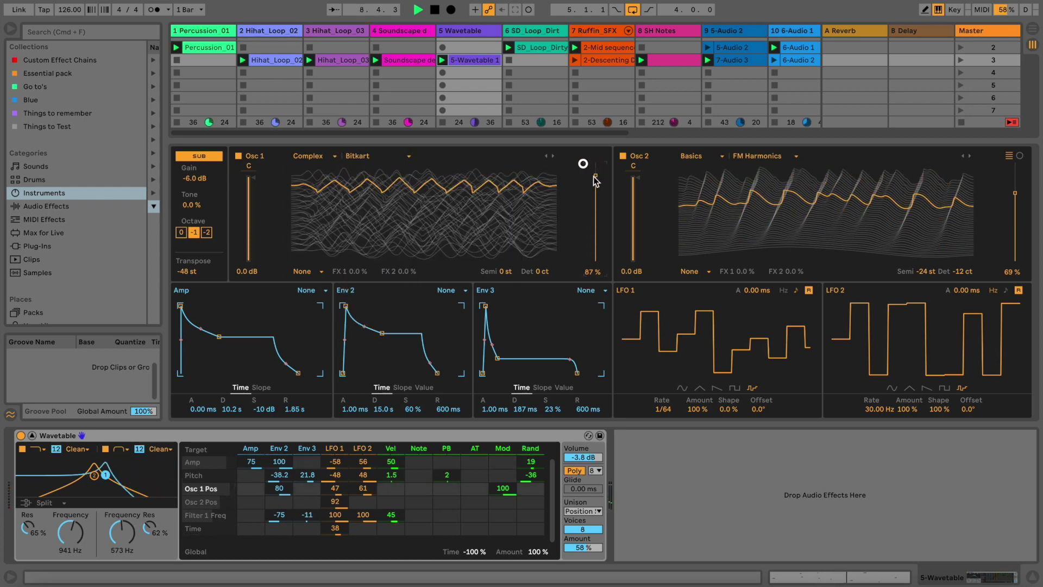
{"action": "left_click", "coordinate": [367, 157]}
{"action": "left_click", "coordinate": [368, 187]}
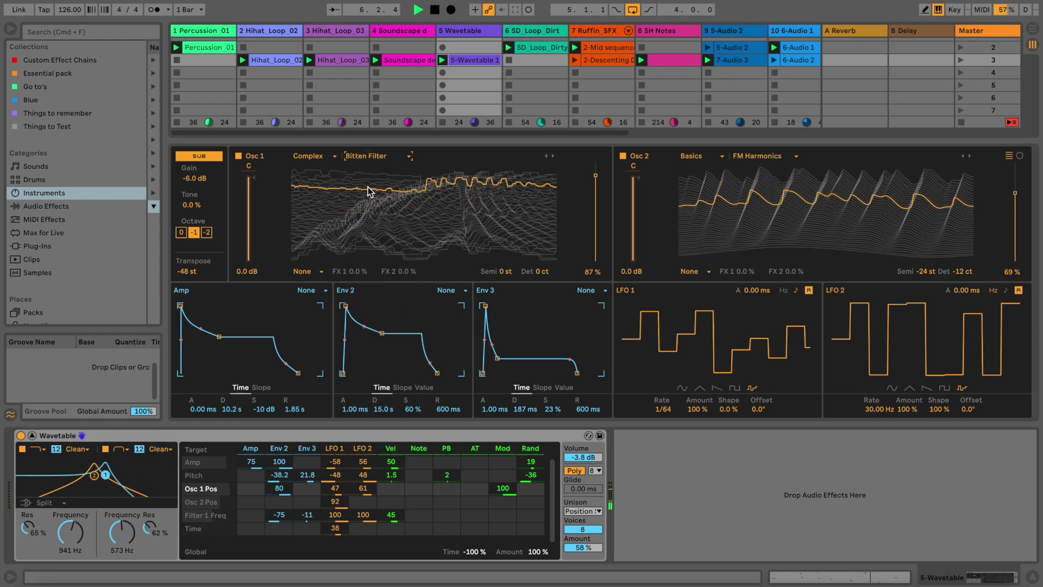
{"action": "key", "text": "Down"}
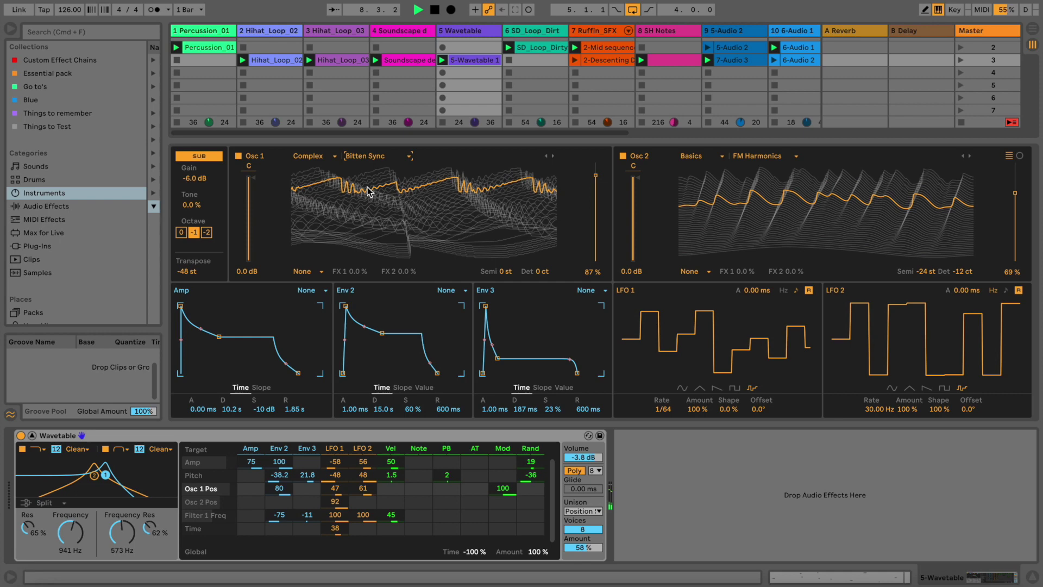
{"action": "key", "text": "Down"}
{"action": "key", "text": "Down"}
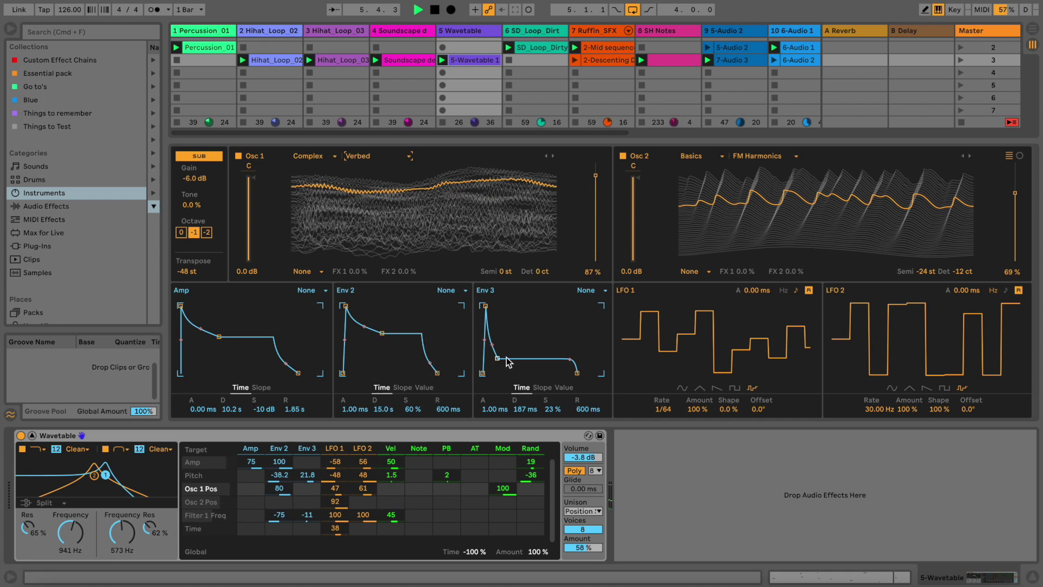
Step: Reshape Env 3 to a 9.11 s decay and 29% sustain
{"action": "left_click_drag", "start_coordinate": [497, 357], "coordinate": [516, 356]}
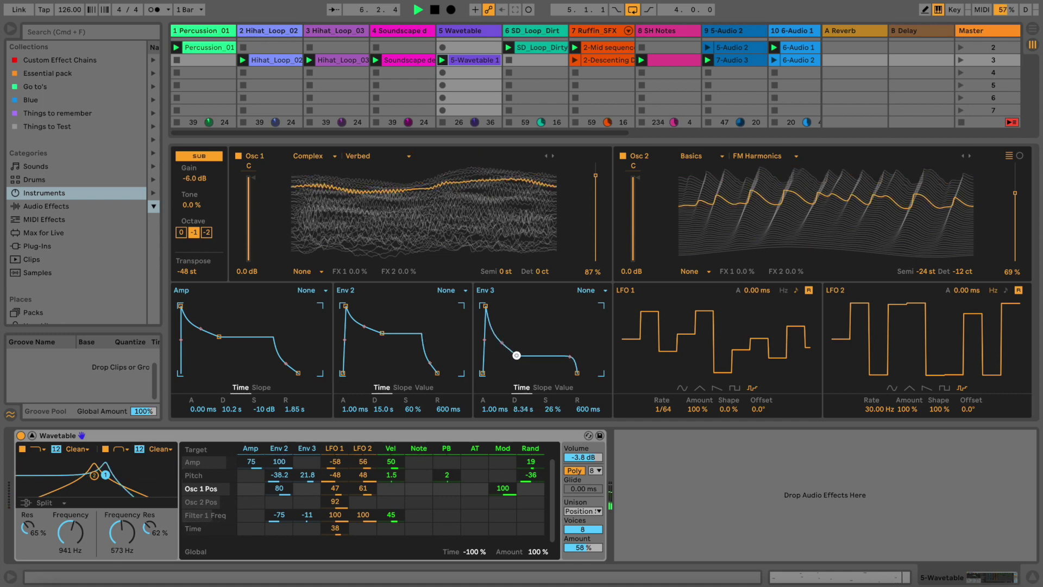
Step: Try the Trigger loop mode on Env 3 and return it to None
{"action": "left_click", "coordinate": [596, 291]}
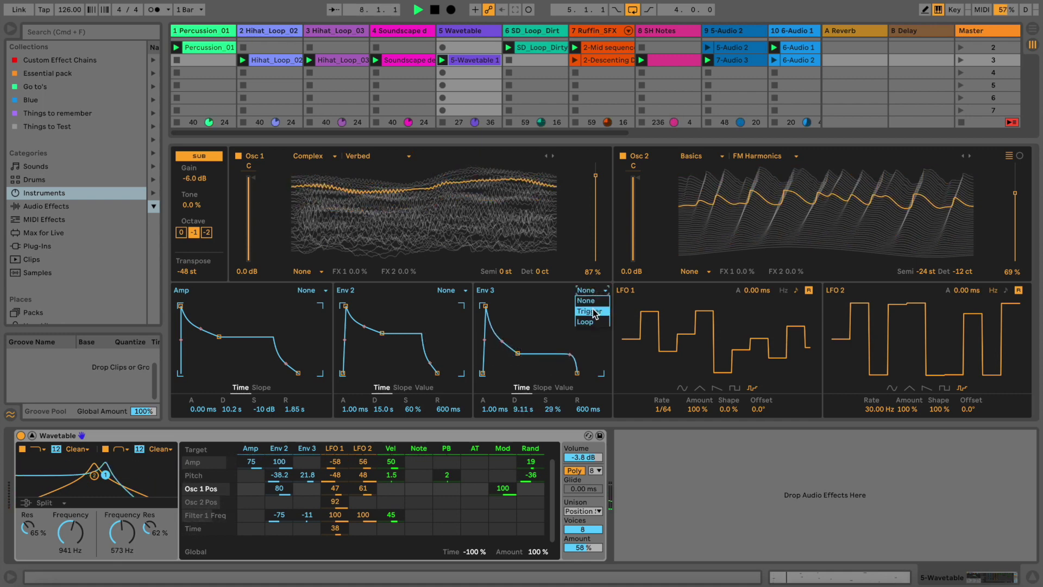
{"action": "left_click", "coordinate": [590, 311]}
{"action": "left_click", "coordinate": [464, 291]}
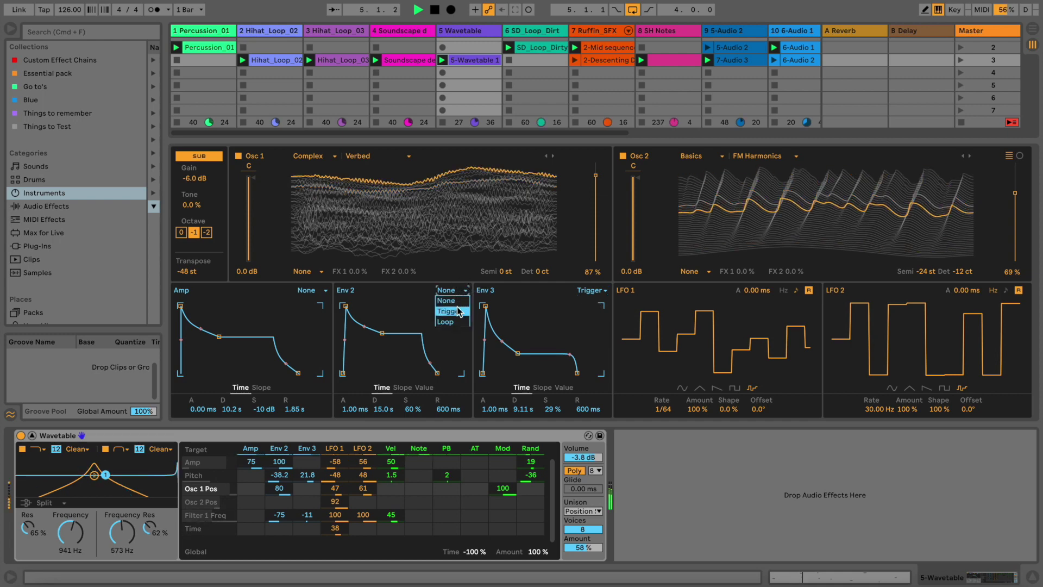
{"action": "left_click", "coordinate": [581, 291]}
{"action": "left_click", "coordinate": [585, 290]}
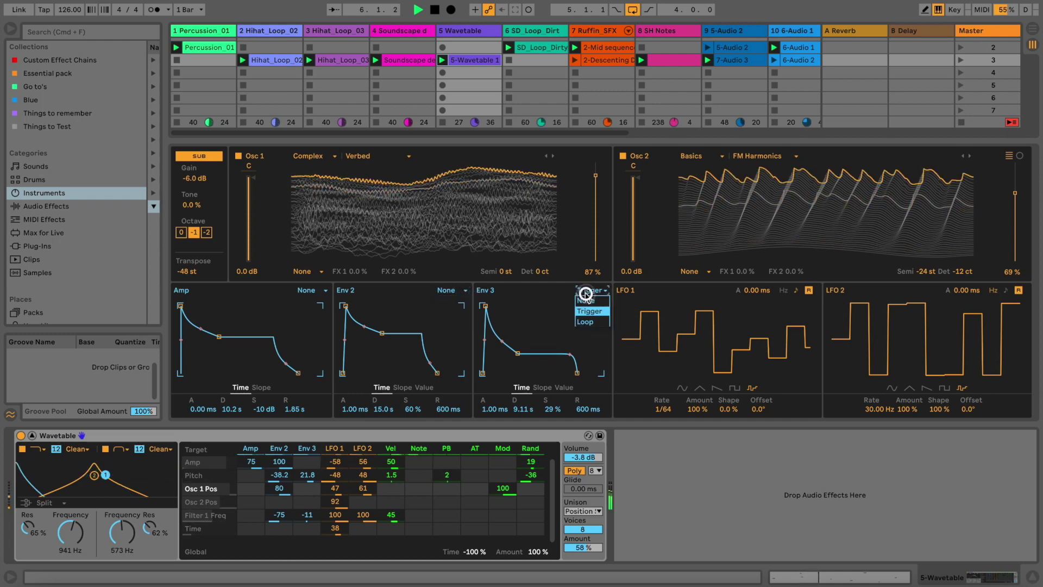
{"action": "left_click", "coordinate": [585, 301]}
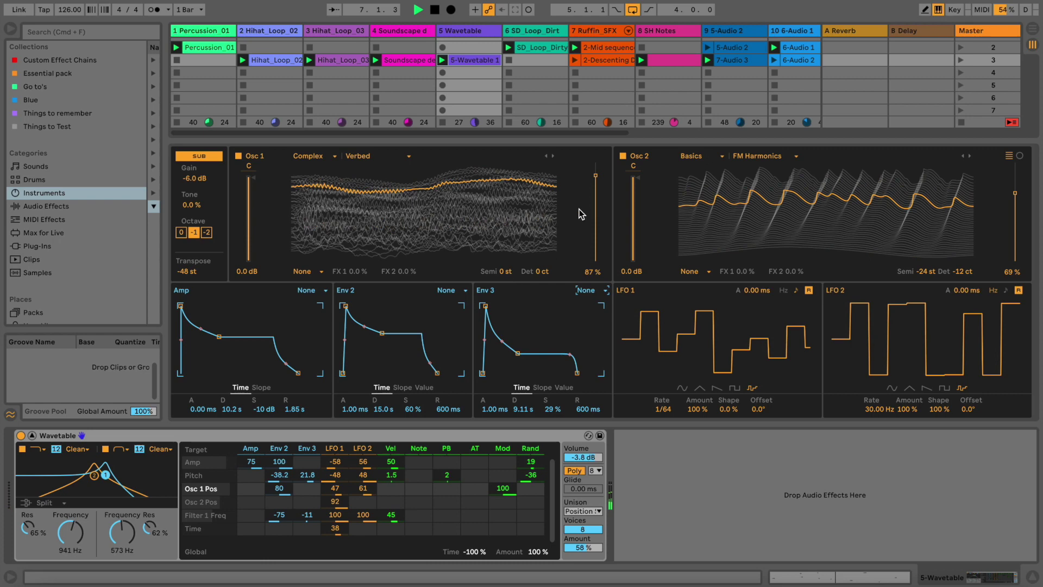
Step: Detune Osc 1 by -45 ct and lower Filter 1's frequency to 843 Hz and Filter 2's to 213 Hz
{"action": "left_click_drag", "start_coordinate": [540, 272], "coordinate": [538, 271]}
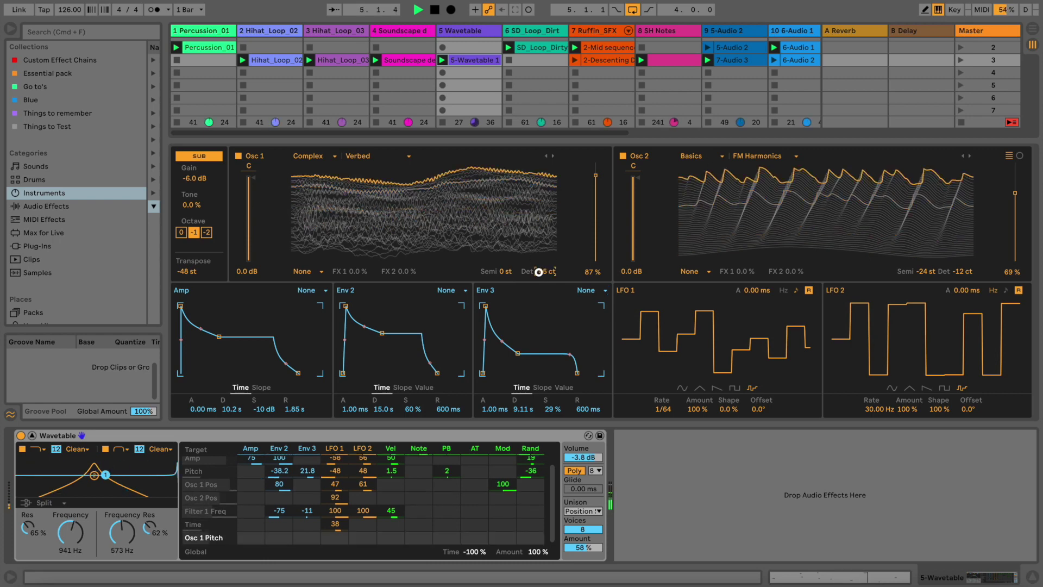
{"action": "left_click_drag", "start_coordinate": [538, 272], "coordinate": [495, 308]}
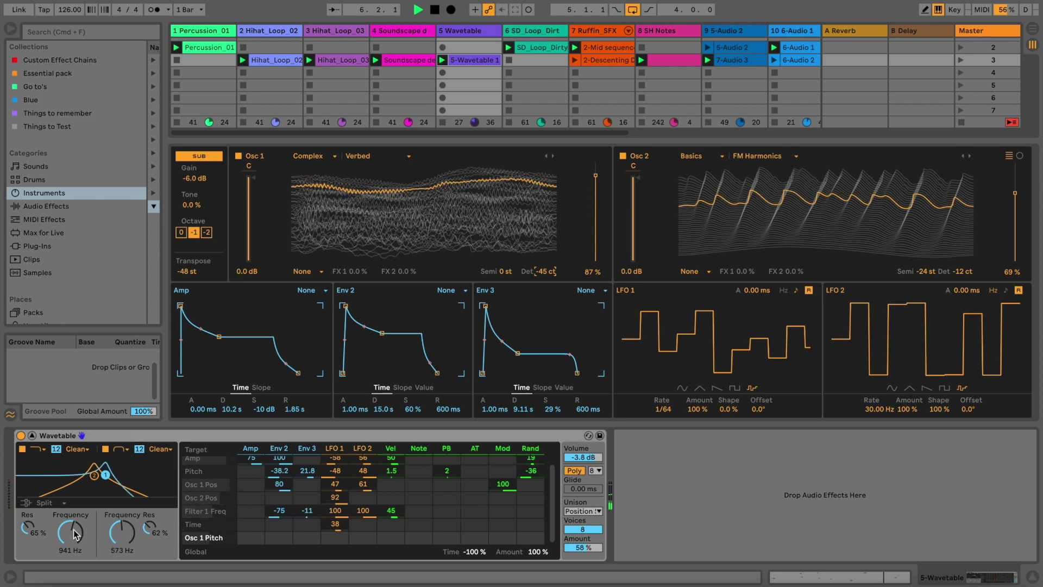
{"action": "left_click_drag", "start_coordinate": [70, 529], "coordinate": [113, 535]}
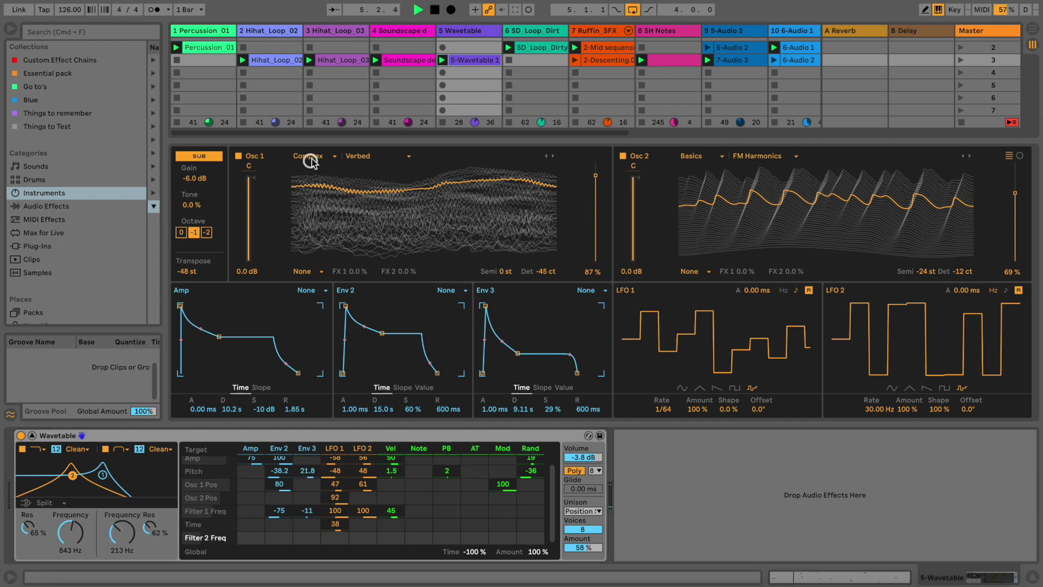
Step: Load the Void wavetable in Osc 1 and set LFO 2's rate to 0.86 Hz
{"action": "left_click", "coordinate": [367, 156]}
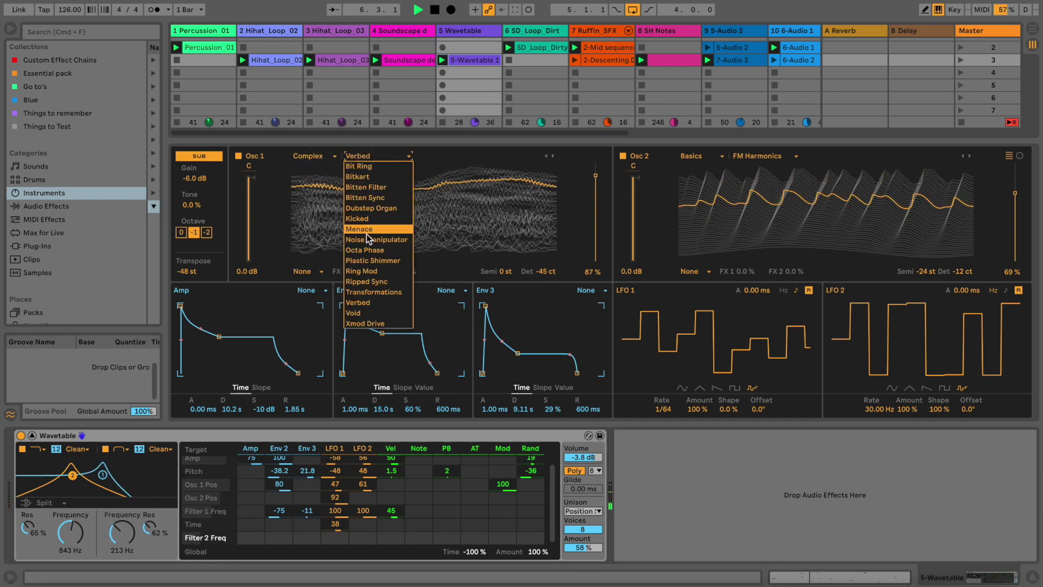
{"action": "left_click", "coordinate": [368, 314]}
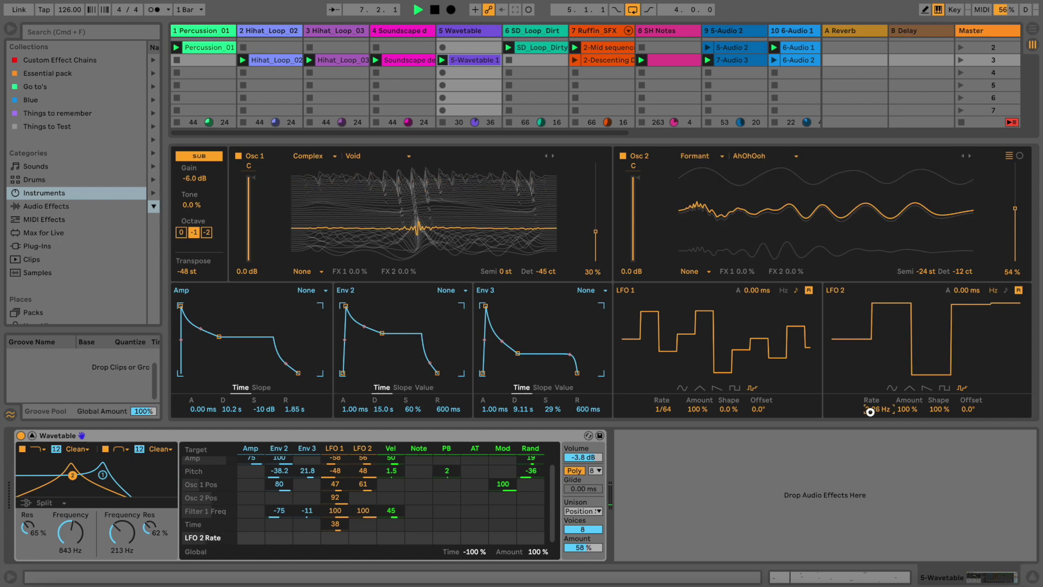
{"action": "left_click_drag", "start_coordinate": [871, 412], "coordinate": [871, 407]}
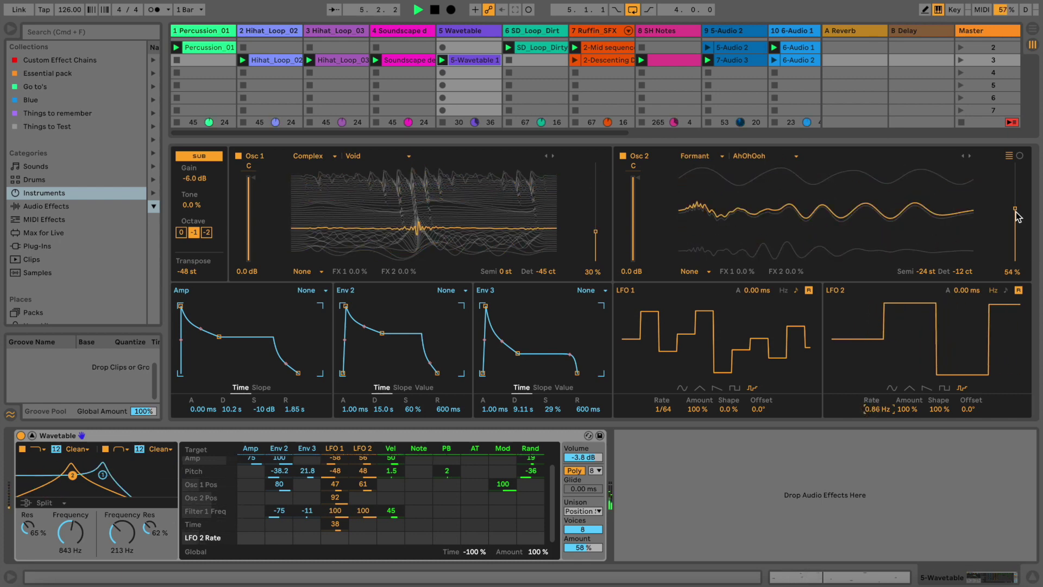
Step: Load the Real Voice wavetable in Osc 2 at a 27% position and set its oscillator effect to Fm
{"action": "left_click_drag", "start_coordinate": [1005, 209], "coordinate": [1002, 212]}
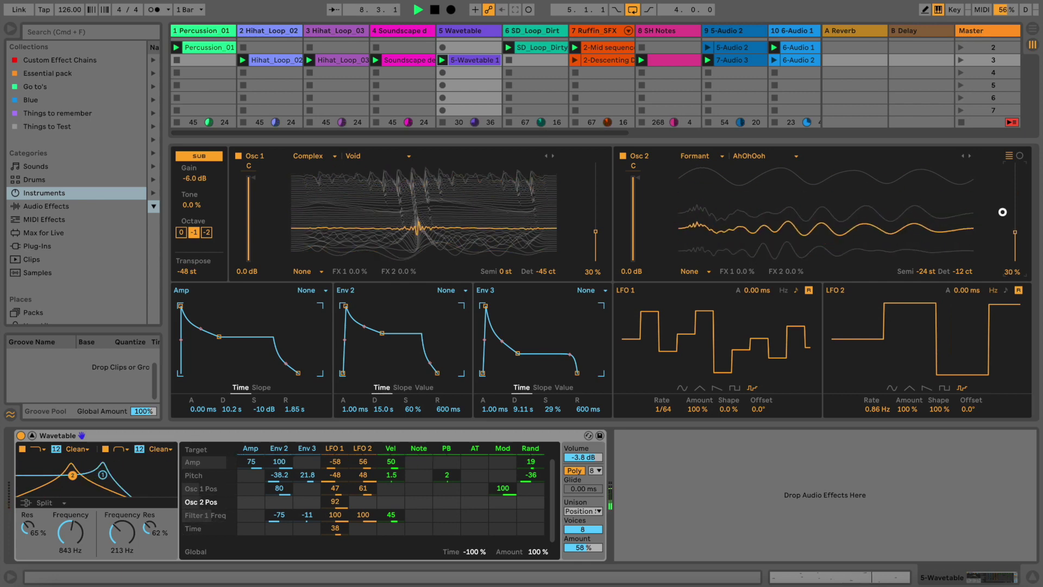
{"action": "left_click", "coordinate": [759, 155]}
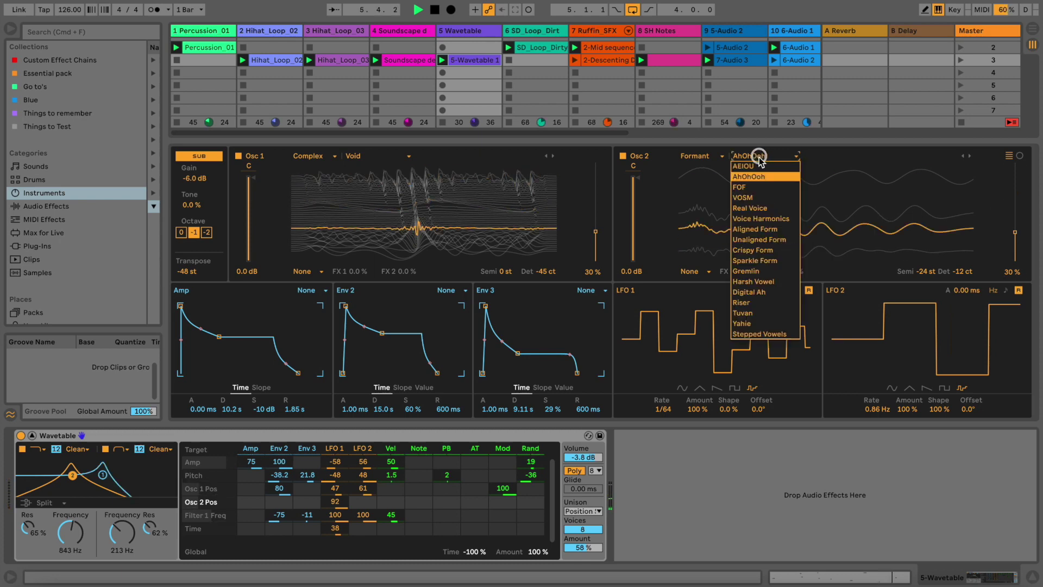
{"action": "left_click", "coordinate": [758, 209]}
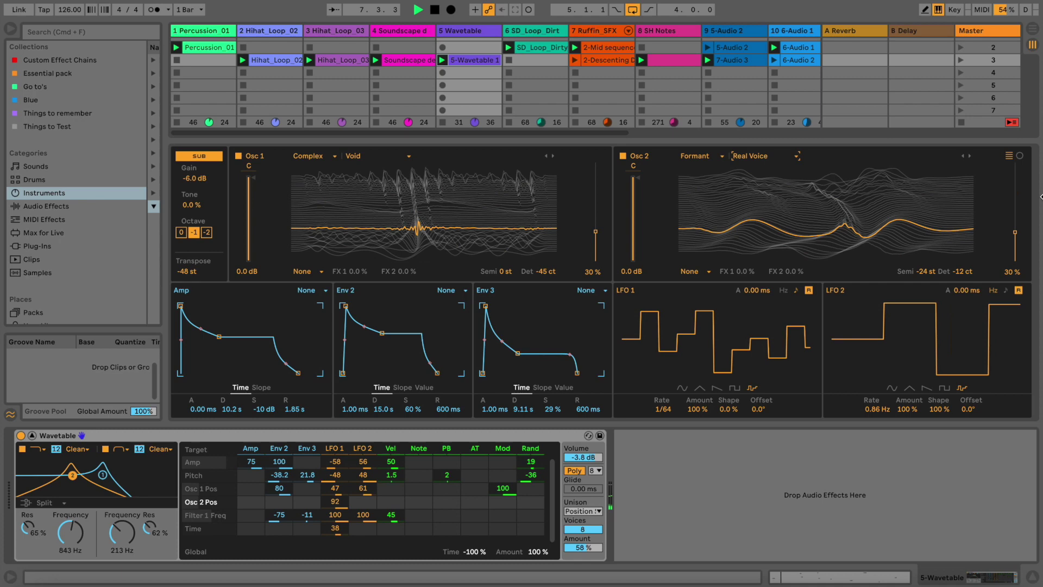
{"action": "left_click_drag", "start_coordinate": [1014, 231], "coordinate": [1002, 230]}
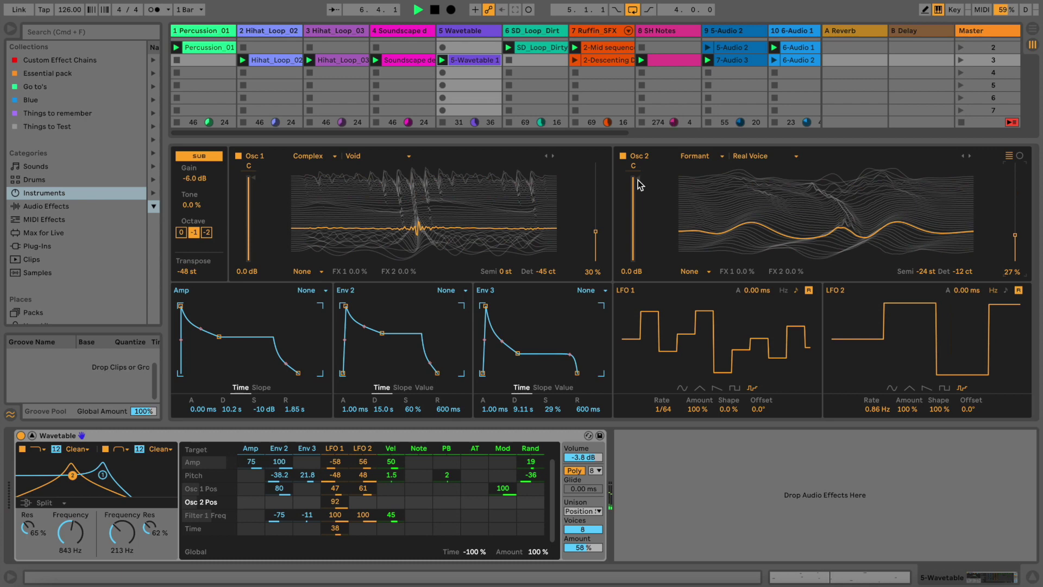
{"action": "left_click", "coordinate": [690, 271]}
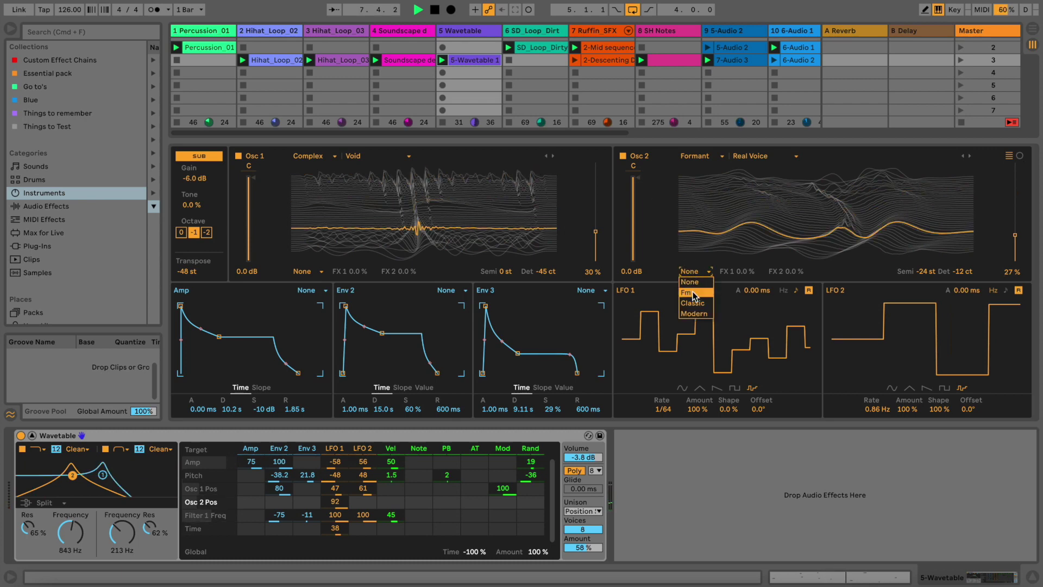
{"action": "left_click", "coordinate": [689, 293]}
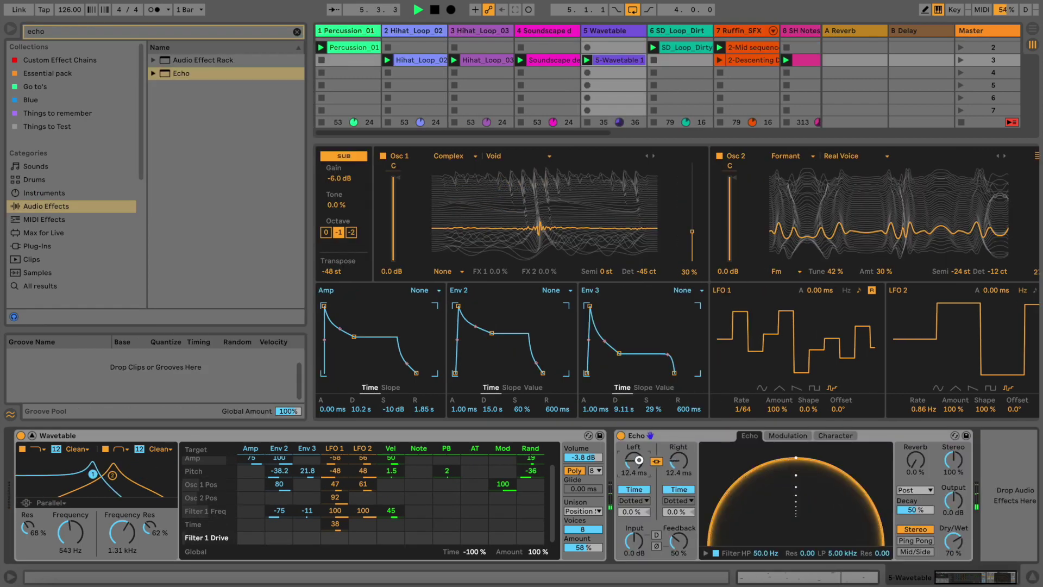
Step: Set Echo's left delay to 3.09 ms, unlink the channels and set the right delay to 17.7 ms in Time mode
{"action": "left_click_drag", "start_coordinate": [638, 460], "coordinate": [638, 484]}
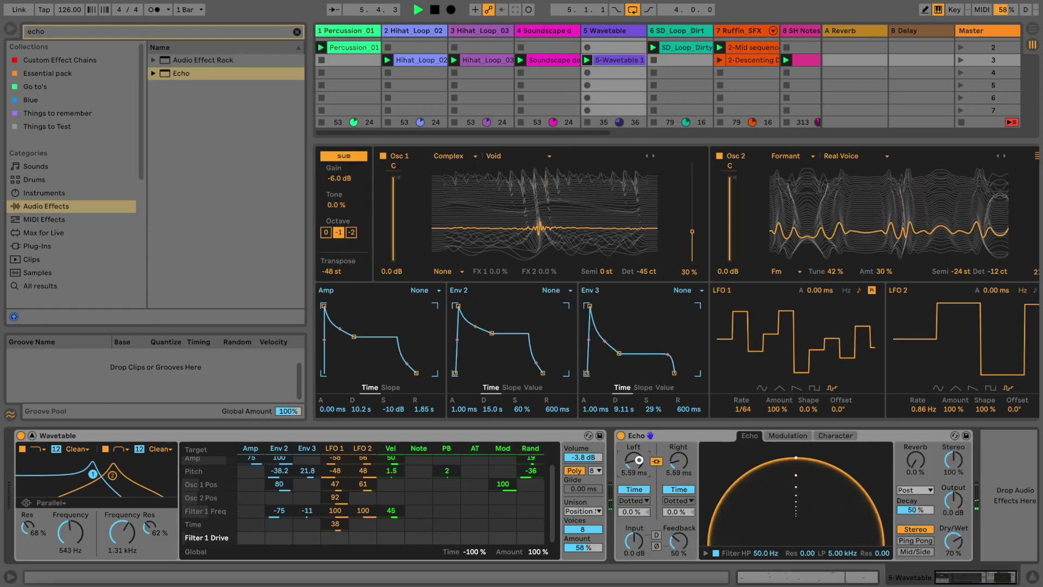
{"action": "left_click", "coordinate": [659, 461]}
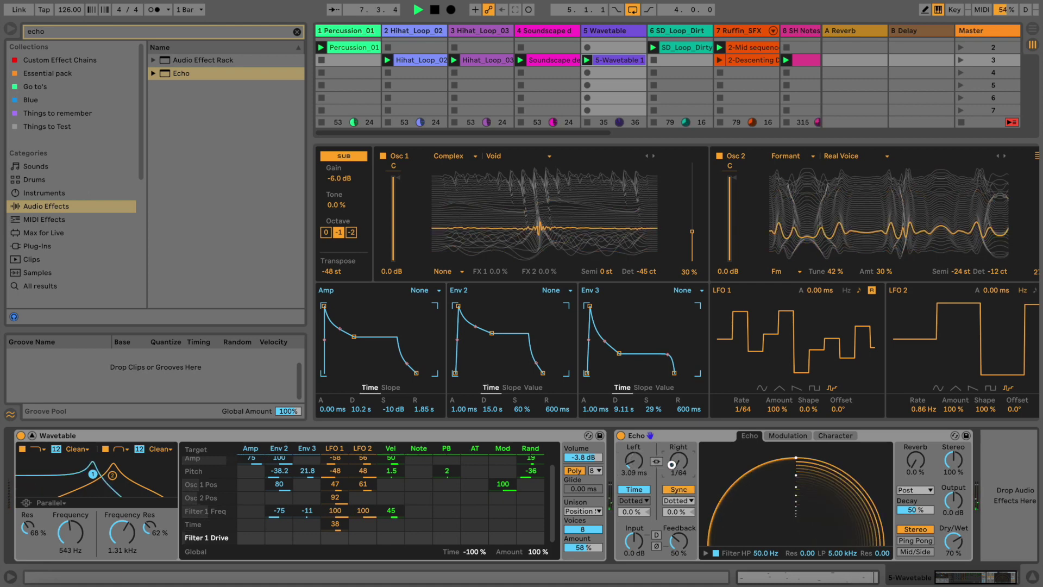
{"action": "left_click", "coordinate": [671, 488]}
{"action": "left_click_drag", "start_coordinate": [676, 460], "coordinate": [678, 466]}
{"action": "scroll", "coordinate": [677, 465], "scroll_direction": "up", "scroll_amount": 3}
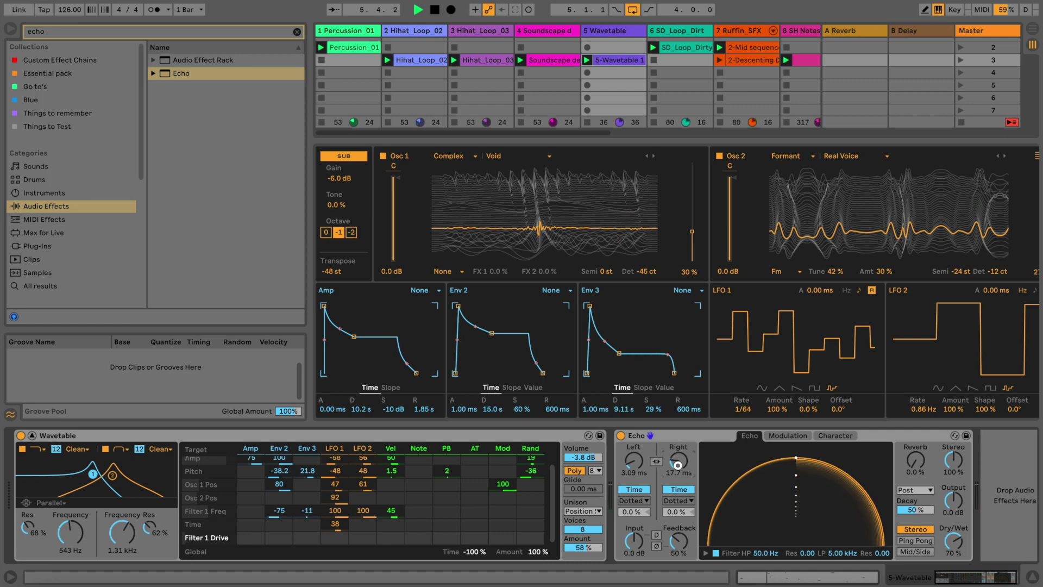
Step: Set Echo's right delay to 12.4 ms, feedback to 12%, reverb to 21% and dry/wet to 37%
{"action": "scroll", "coordinate": [678, 466], "scroll_direction": "down", "scroll_amount": 2}
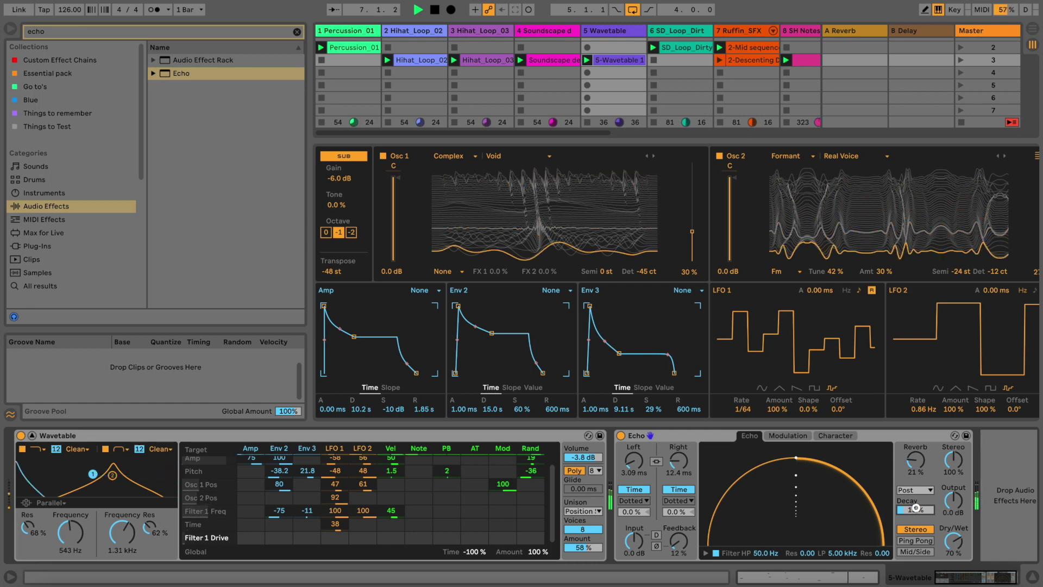
{"action": "scroll", "coordinate": [958, 537], "scroll_direction": "down", "scroll_amount": 5}
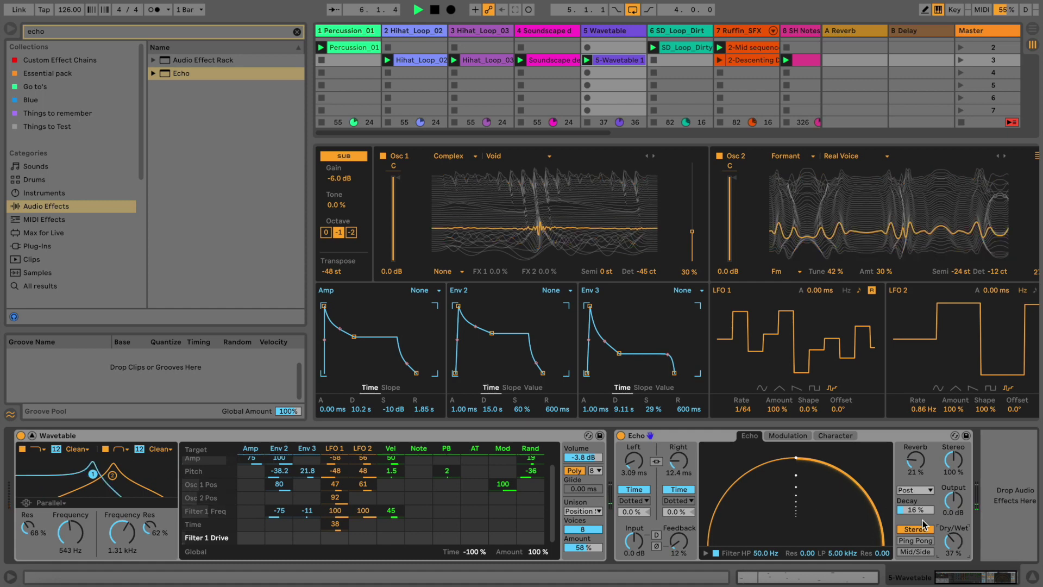
Step: Give LFO 1 a random waveform with rate 8, amount 40% and shape -48%
{"action": "left_click", "coordinate": [780, 388]}
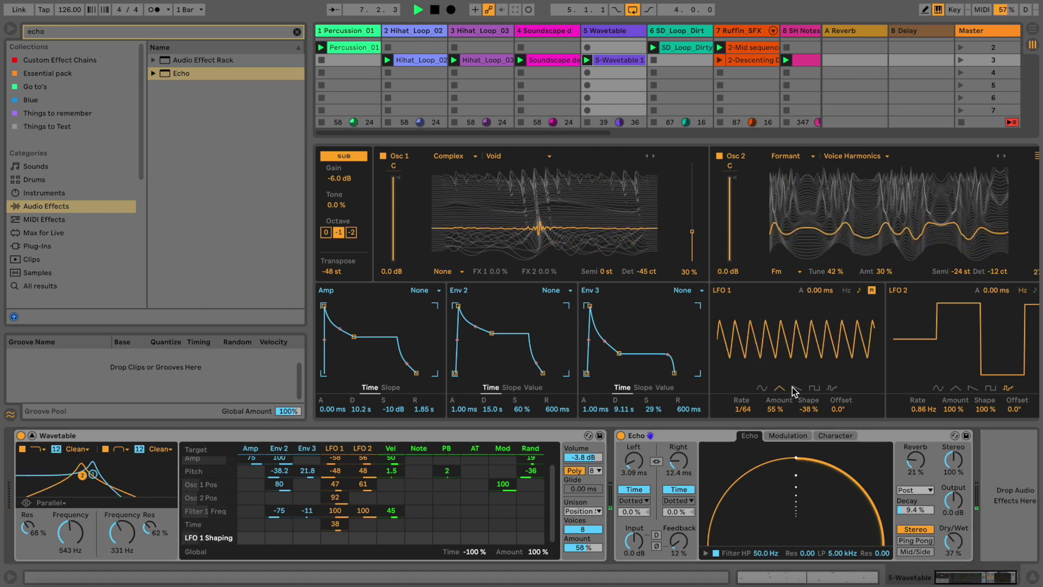
{"action": "left_click", "coordinate": [775, 410]}
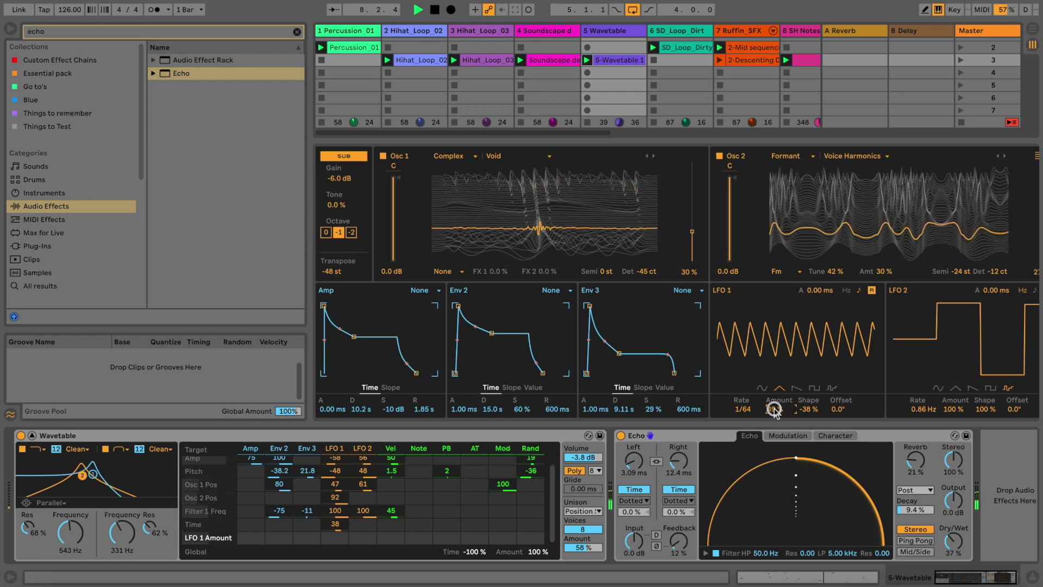
{"action": "left_click_drag", "start_coordinate": [774, 409], "coordinate": [749, 421]}
{"action": "scroll", "coordinate": [749, 409], "scroll_direction": "down", "scroll_amount": 5}
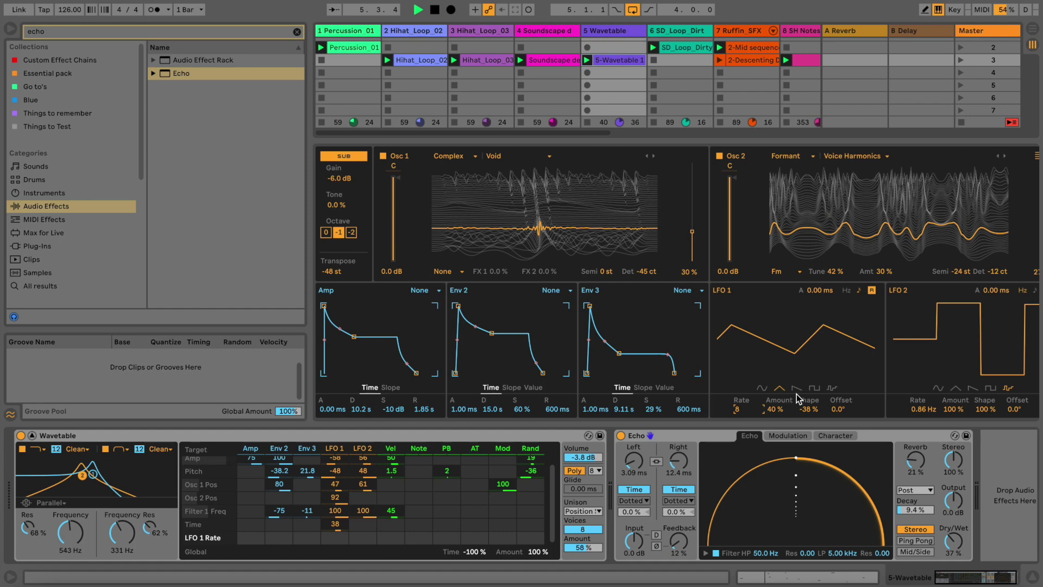
{"action": "left_click", "coordinate": [831, 387]}
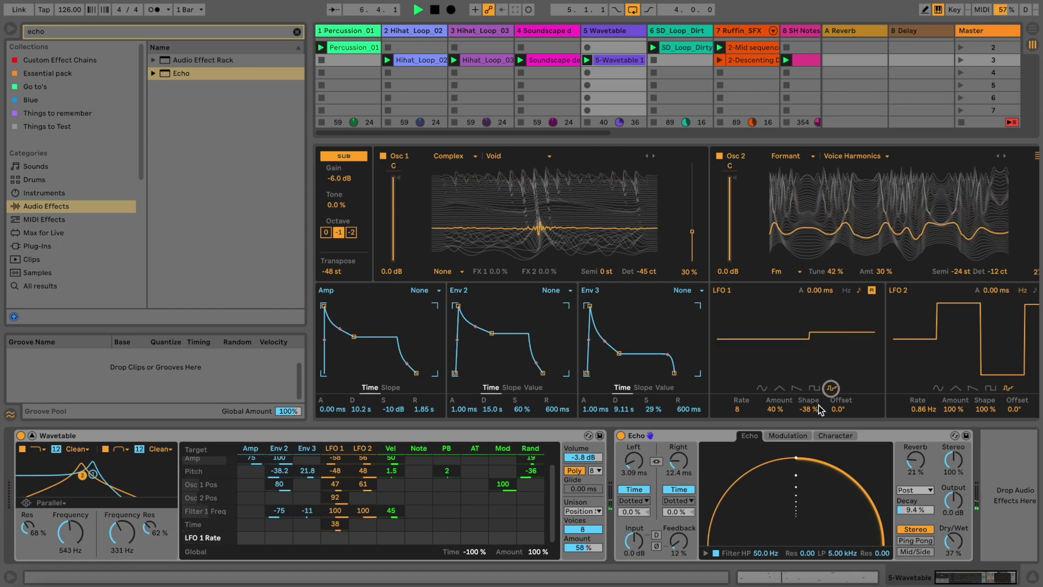
{"action": "left_click_drag", "start_coordinate": [812, 409], "coordinate": [812, 415]}
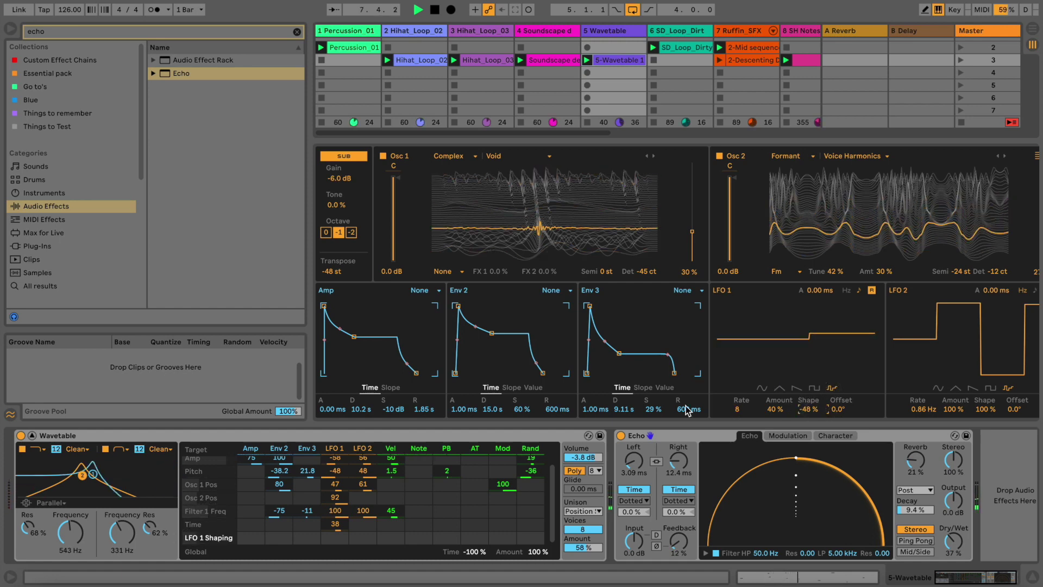
Step: Lower Filter 1's frequency to 265 Hz and set Filter 2 to 98.6 Hz with 60% resonance
{"action": "left_click_drag", "start_coordinate": [68, 553], "coordinate": [107, 549]}
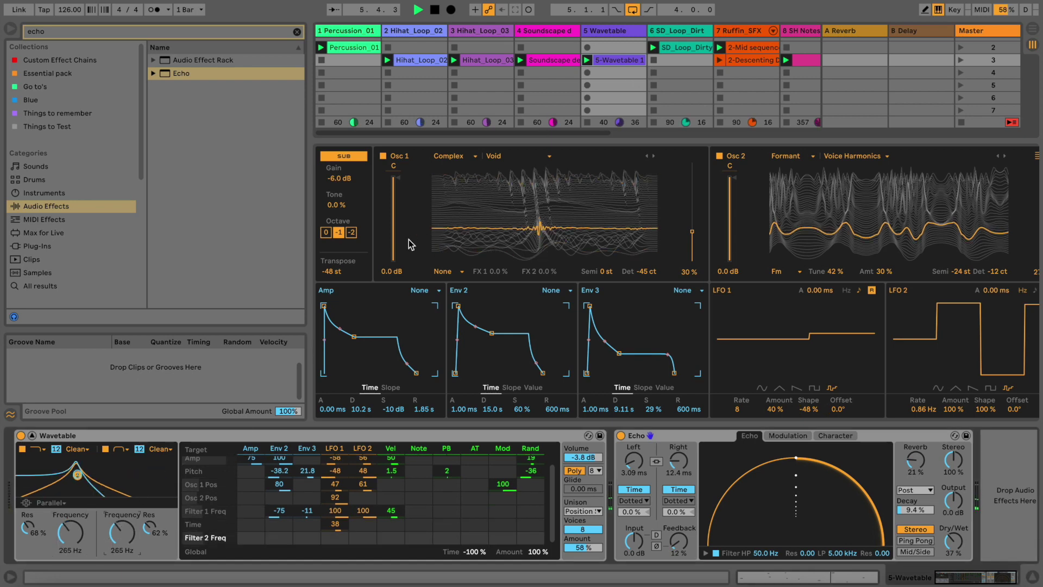
{"action": "left_click_drag", "start_coordinate": [132, 531], "coordinate": [129, 545]}
{"action": "left_click", "coordinate": [154, 526]}
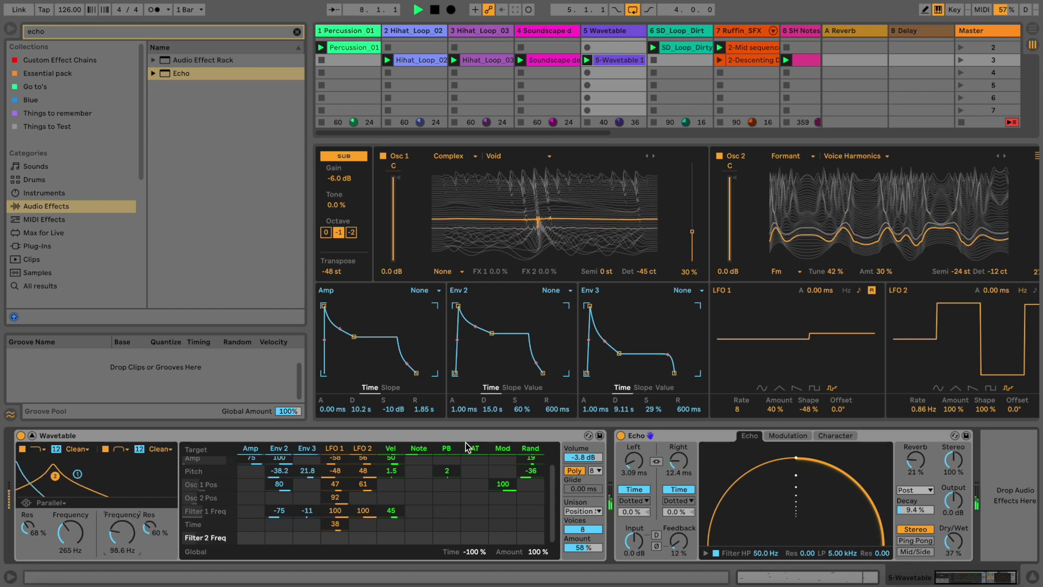
Step: Search the audio effects for "filter delay" and add Filter Delay to the Wavetable track
{"action": "left_click", "coordinate": [632, 441]}
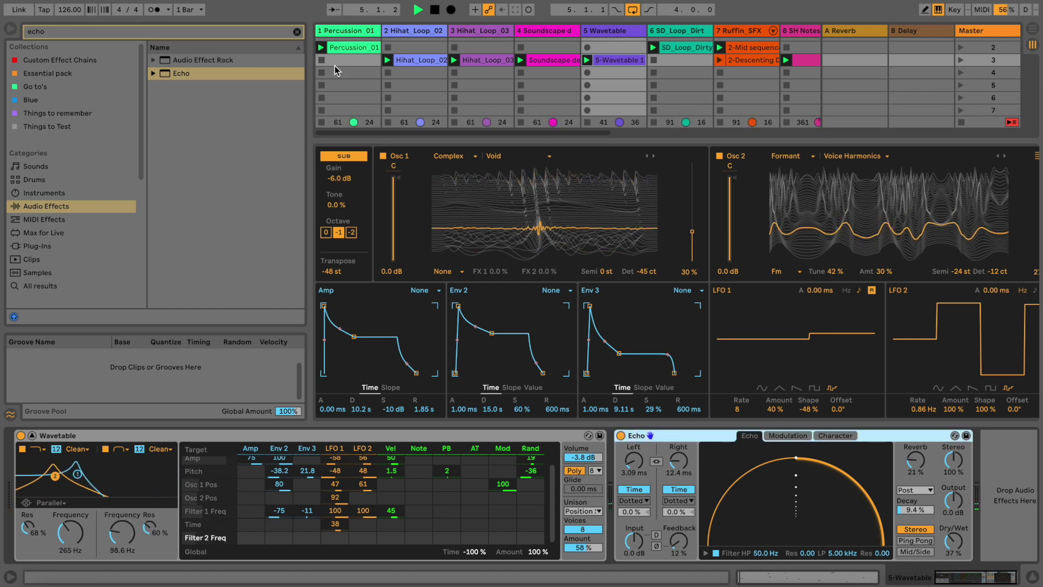
{"action": "left_click", "coordinate": [297, 31]}
{"action": "type", "text": "filter delay"}
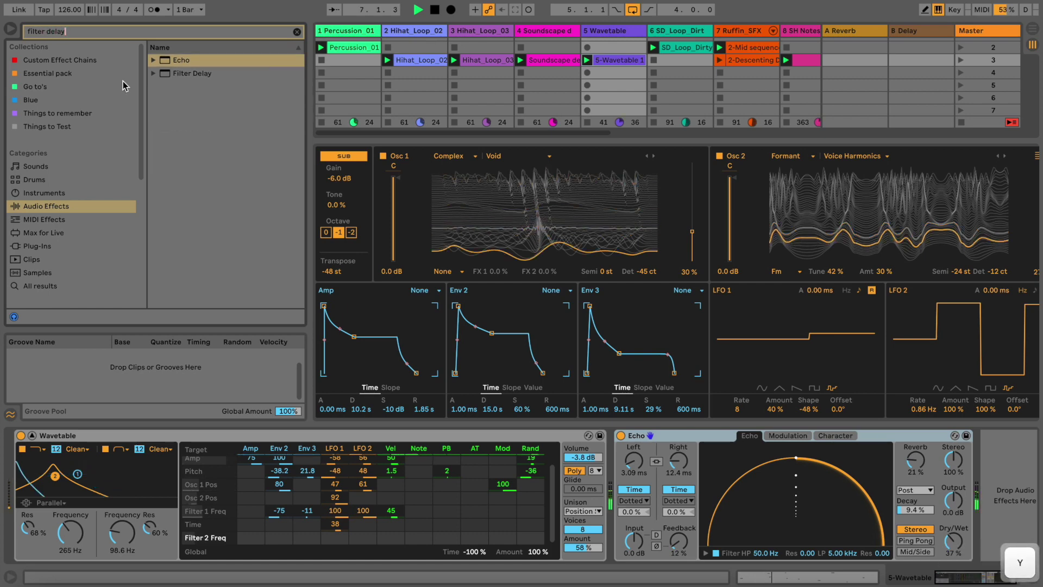
{"action": "left_click_drag", "start_coordinate": [168, 74], "coordinate": [605, 37]}
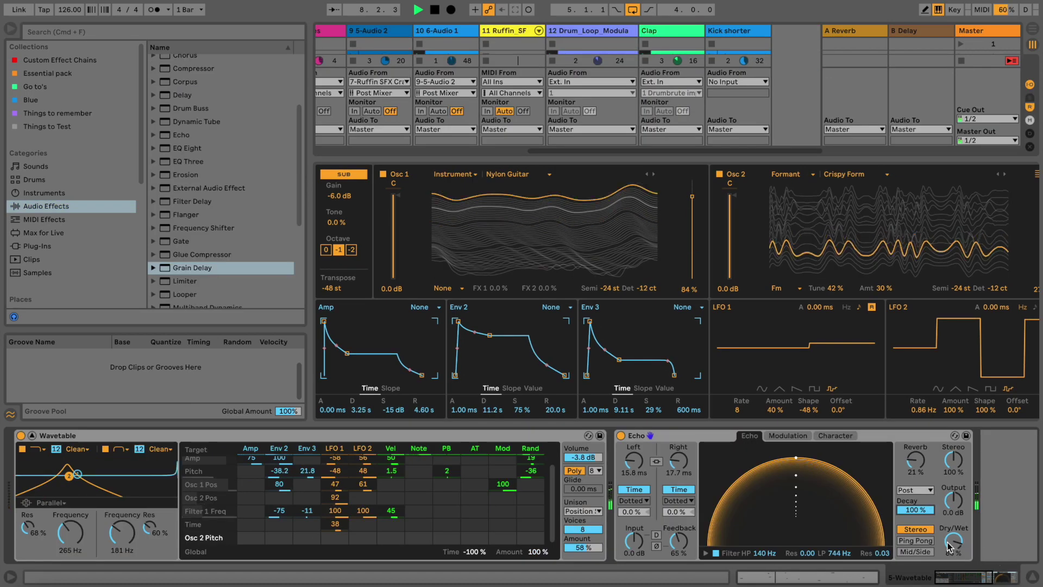
Step: Reduce Echo's dry/wet mix to about 55% and its reverb decay to 98%
{"action": "left_click_drag", "start_coordinate": [948, 540], "coordinate": [948, 570]}
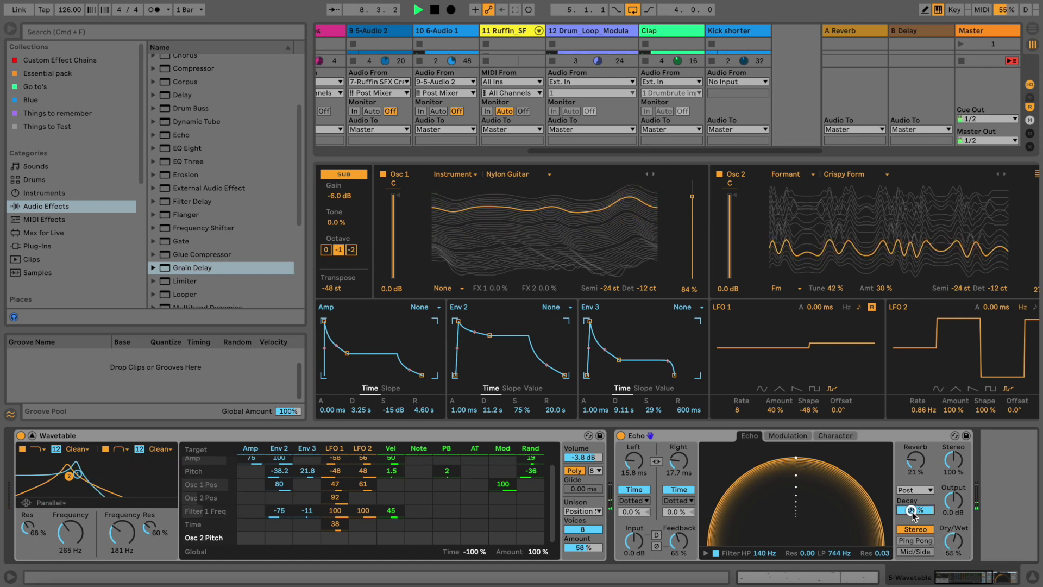
{"action": "left_click_drag", "start_coordinate": [959, 542], "coordinate": [957, 536]}
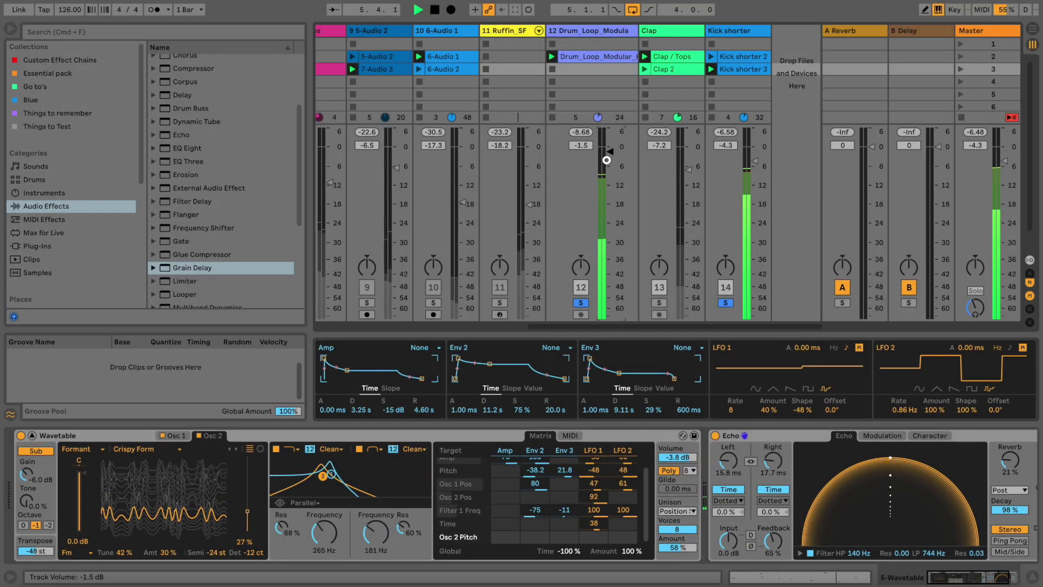
Step: Raise the Drum_Loop_Modula track's volume to -1.5 dB
{"action": "left_click_drag", "start_coordinate": [606, 160], "coordinate": [606, 161]}
{"action": "scroll", "coordinate": [606, 160], "scroll_direction": "down", "scroll_amount": 2}
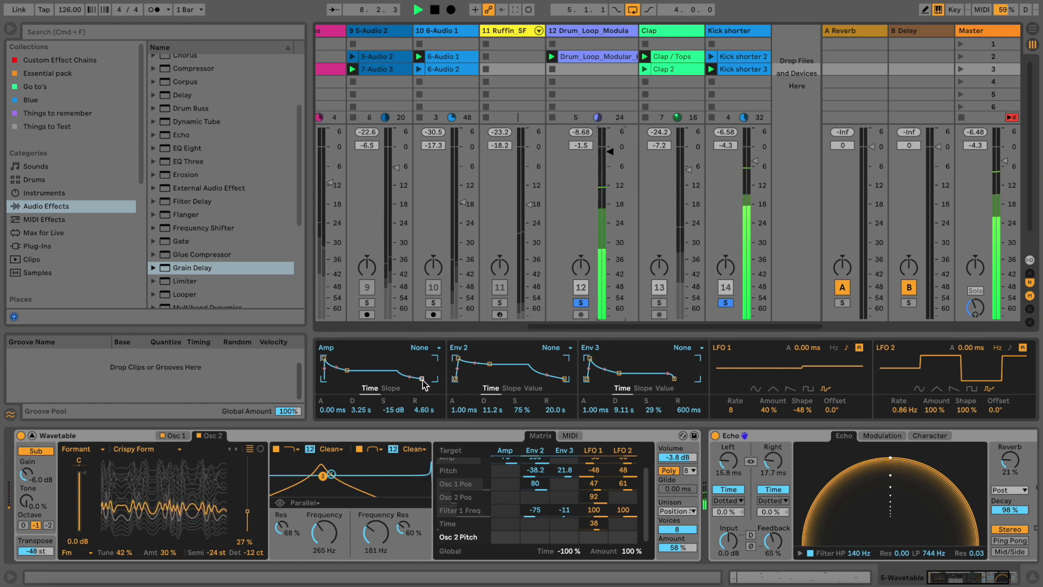
Step: Shape Wavetable's Amp envelope to a 3.66 s decay, -34 dB sustain and 533 ms release
{"action": "left_click_drag", "start_coordinate": [422, 378], "coordinate": [412, 378]}
{"action": "left_click_drag", "start_coordinate": [347, 370], "coordinate": [348, 375]}
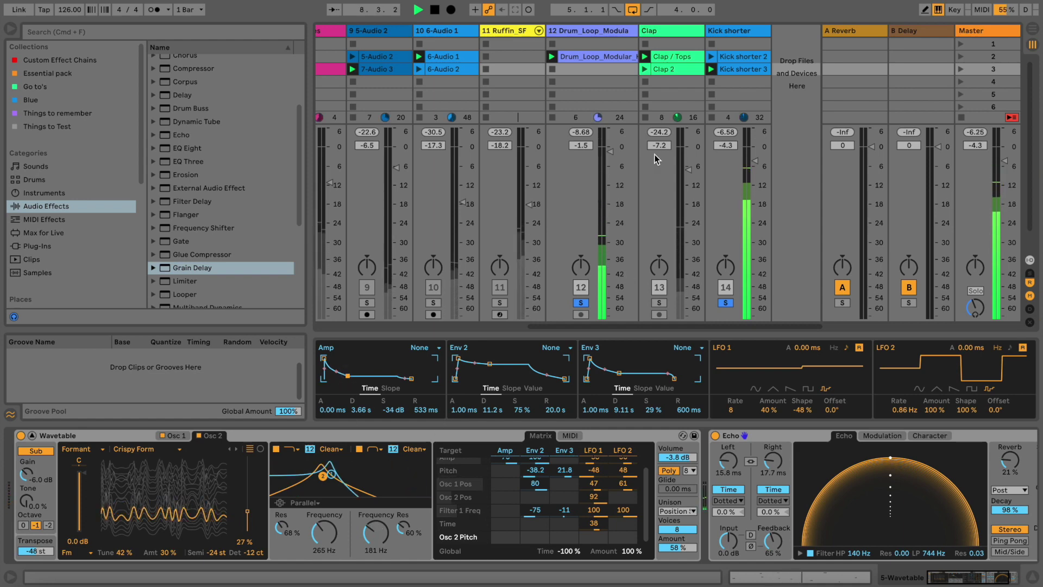
Step: Compare the sound with Echo bypassed and enabled, and show Echo's modulation settings
{"action": "left_click", "coordinate": [715, 435]}
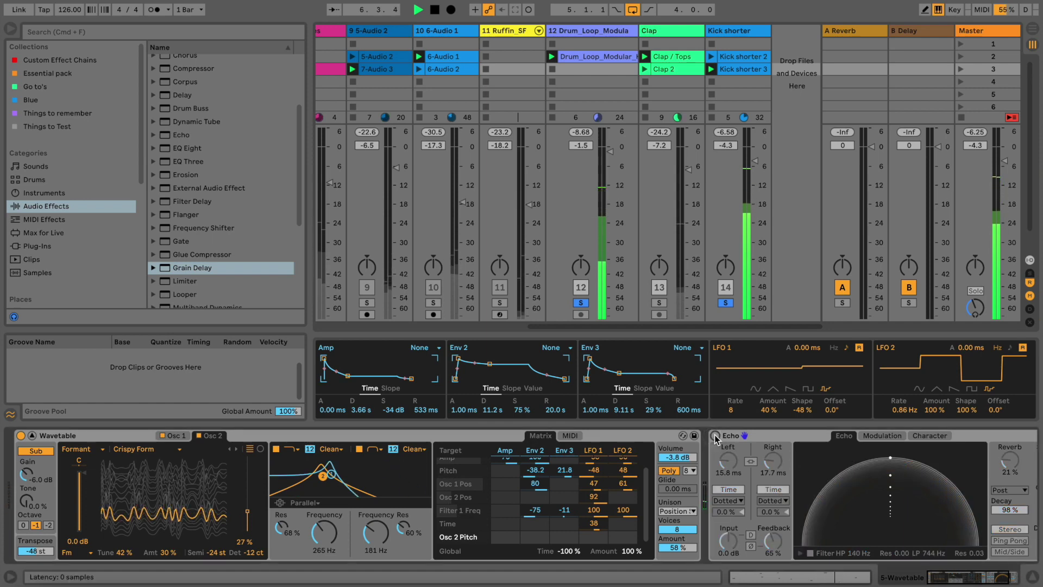
{"action": "left_click", "coordinate": [715, 435]}
{"action": "left_click", "coordinate": [875, 435]}
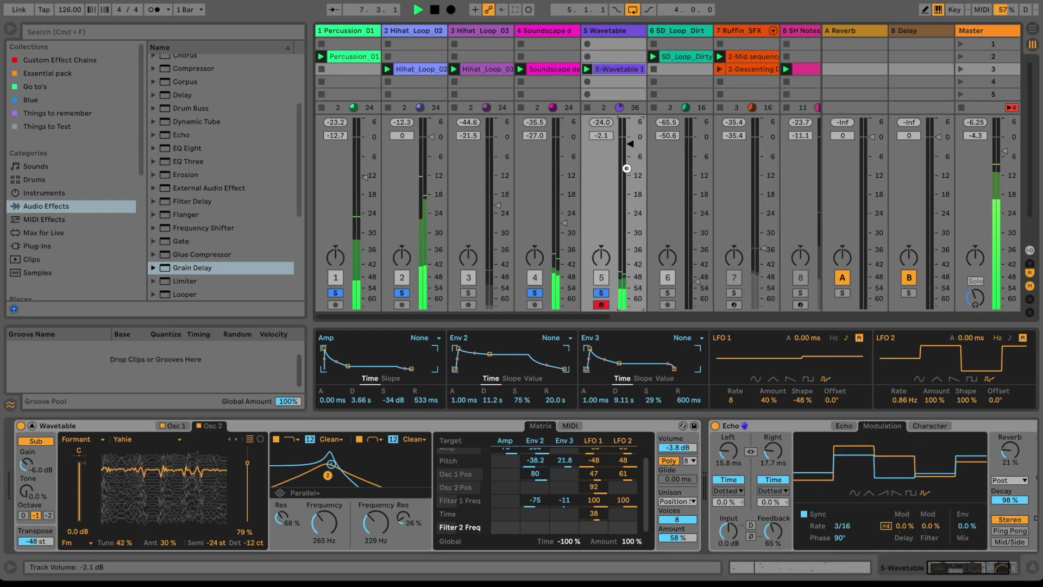
Step: Set the Wavetable track's volume to -3.9 dB
{"action": "left_click", "coordinate": [627, 168]}
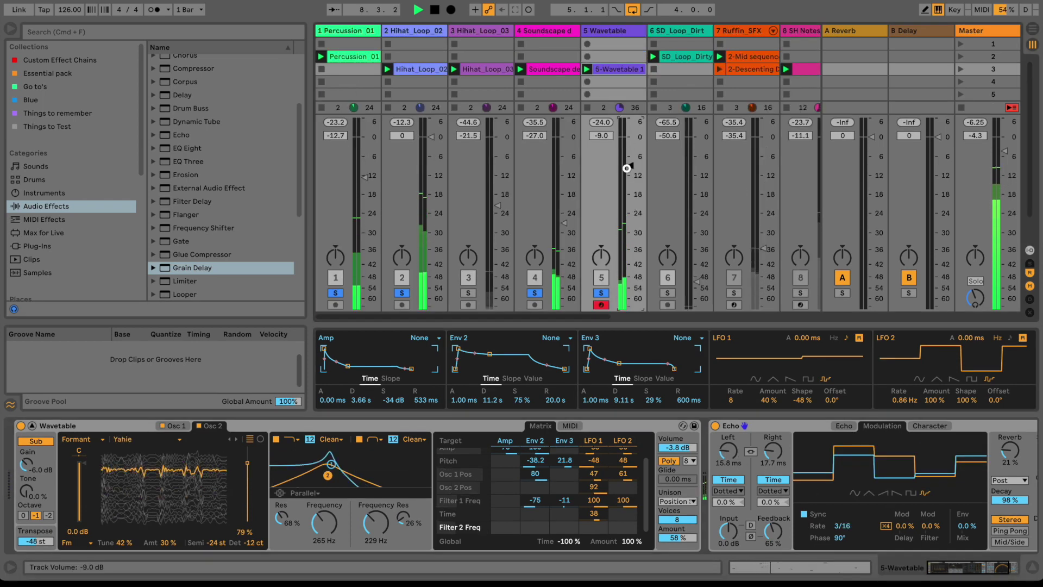
{"action": "left_click_drag", "start_coordinate": [626, 168], "coordinate": [627, 160]}
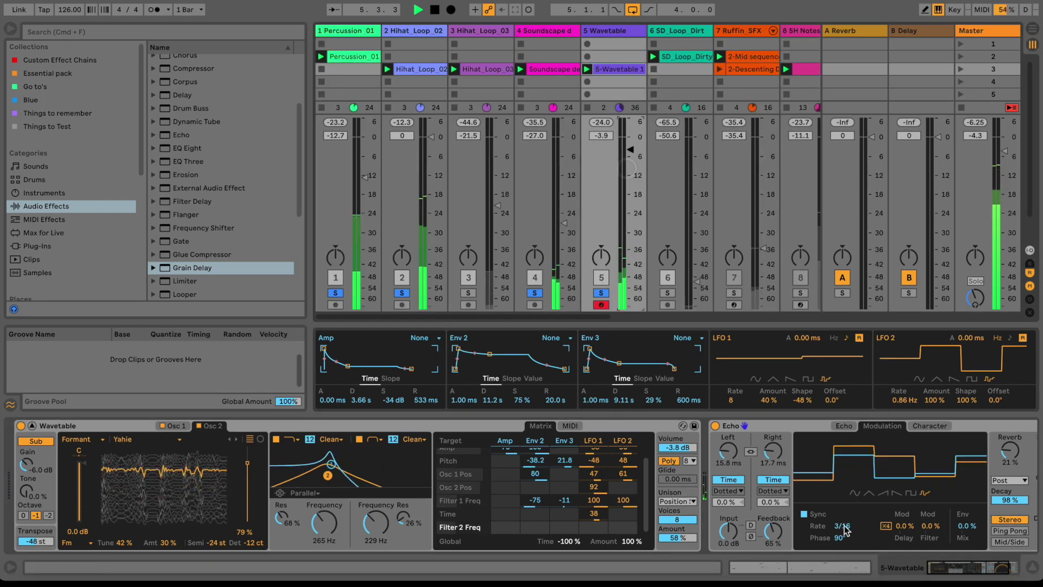
{"action": "left_click_drag", "start_coordinate": [946, 562], "coordinate": [841, 560]}
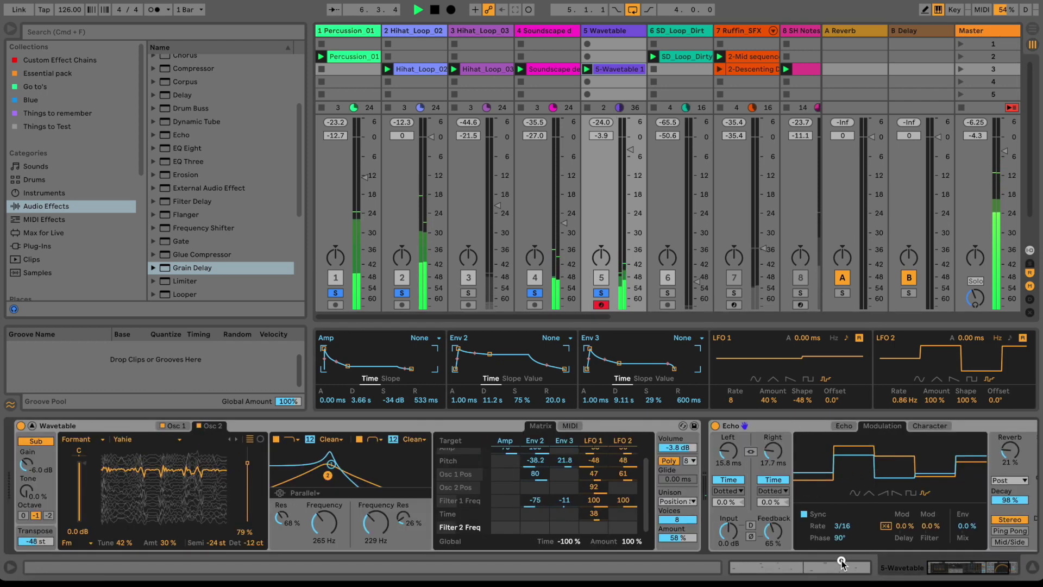
Step: Group the Wavetable device into an Instrument Rack and duplicate its chain
{"action": "left_click", "coordinate": [117, 425]}
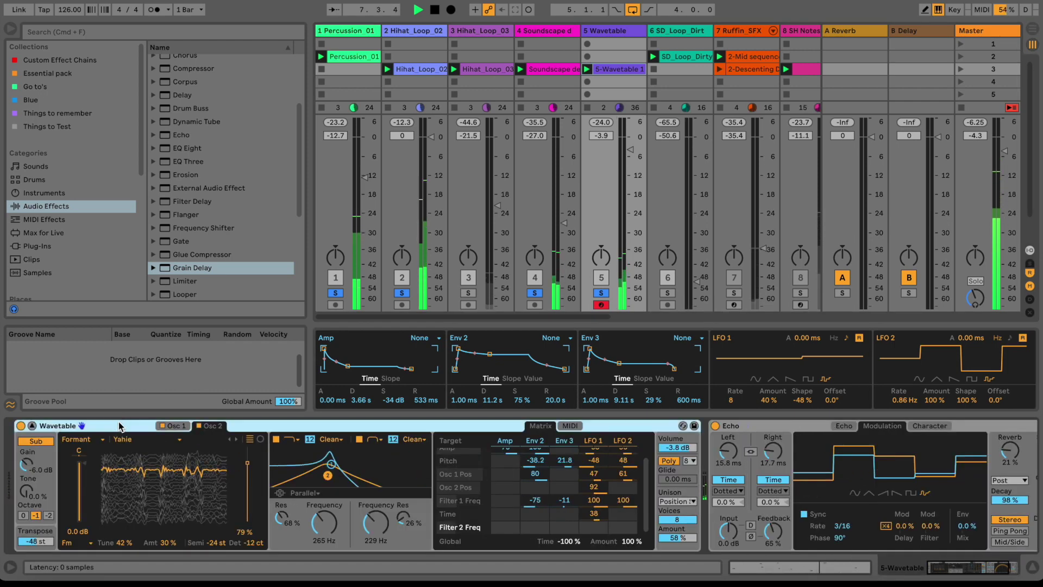
{"action": "key", "text": "super+g"}
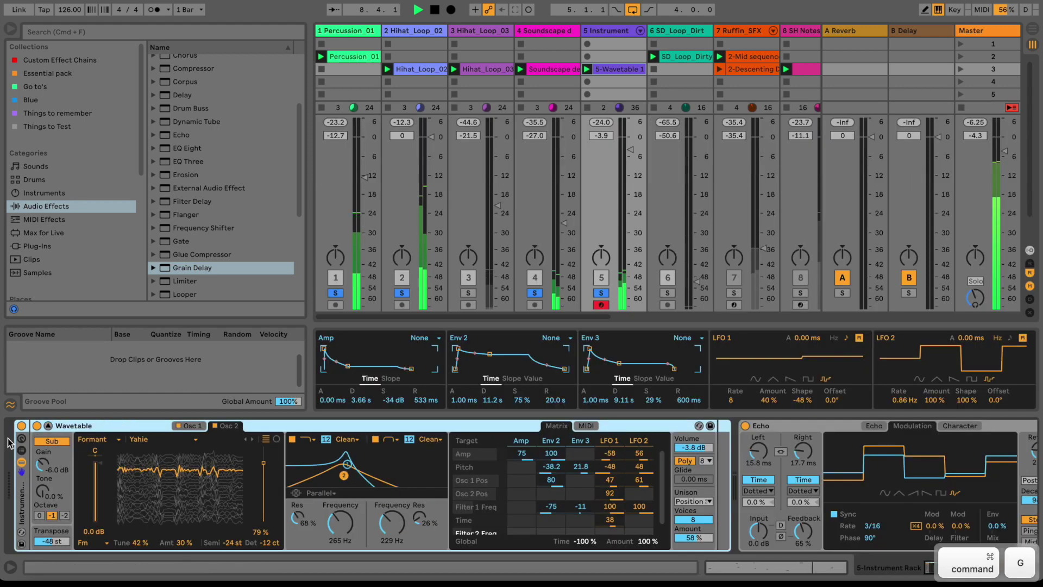
{"action": "left_click", "coordinate": [21, 451]}
{"action": "left_click", "coordinate": [63, 460]}
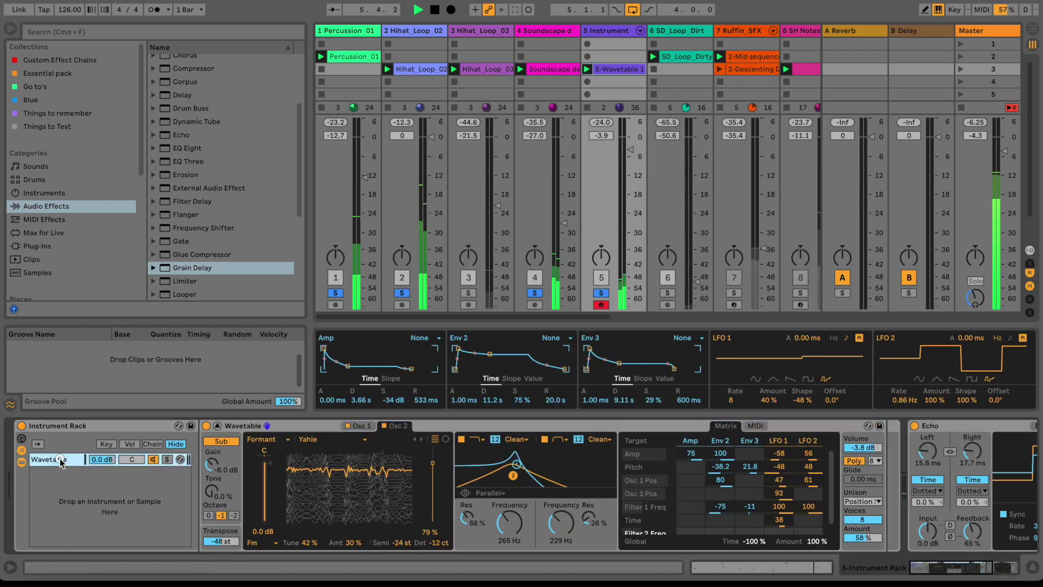
{"action": "key", "text": "super+d"}
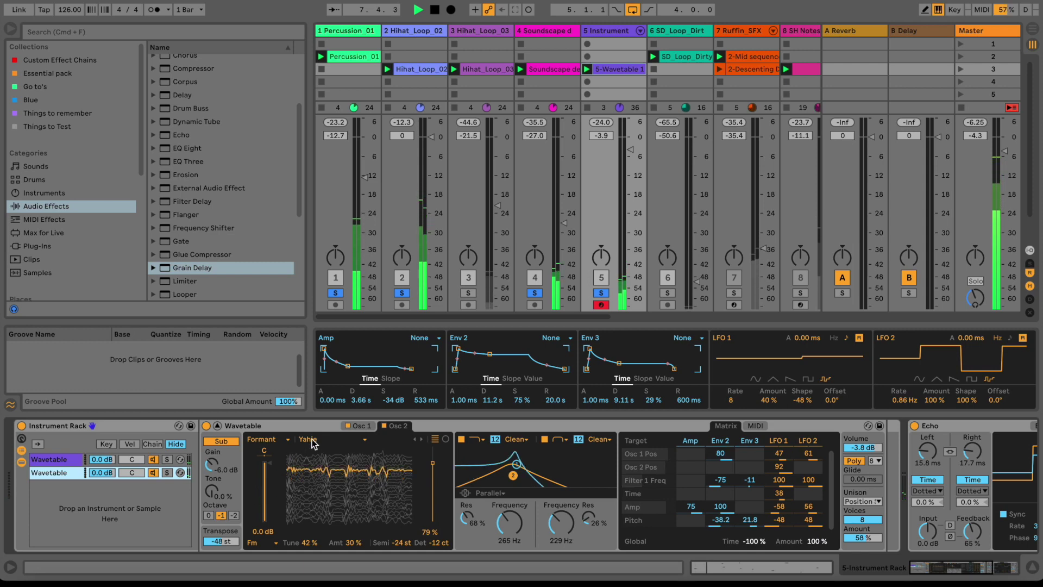
Step: In the duplicated chain's Wavetable, load the AEIOU wavetable from the Formant category into Osc 1
{"action": "left_click", "coordinate": [354, 427]}
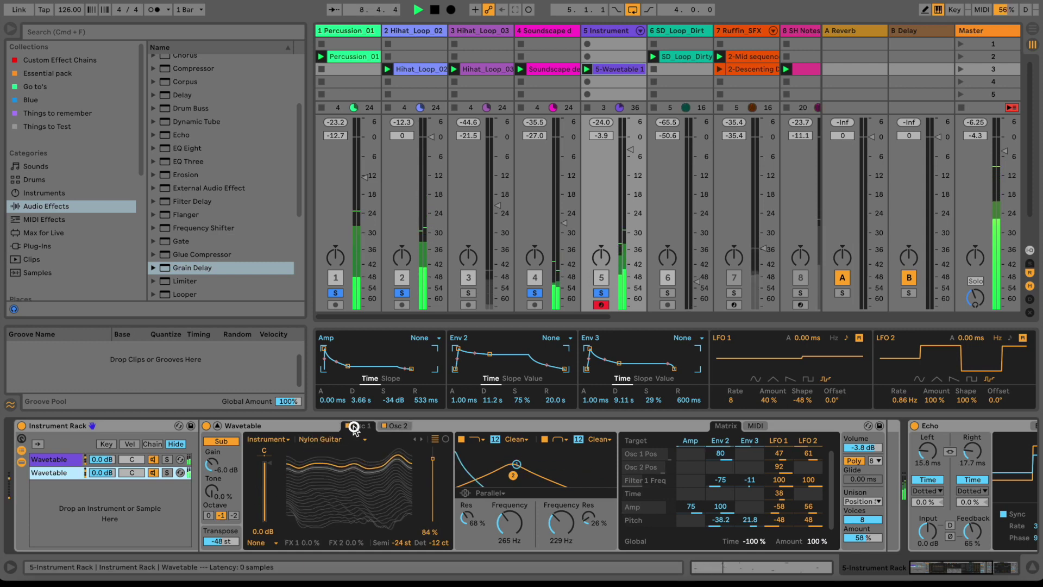
{"action": "left_click", "coordinate": [348, 438]}
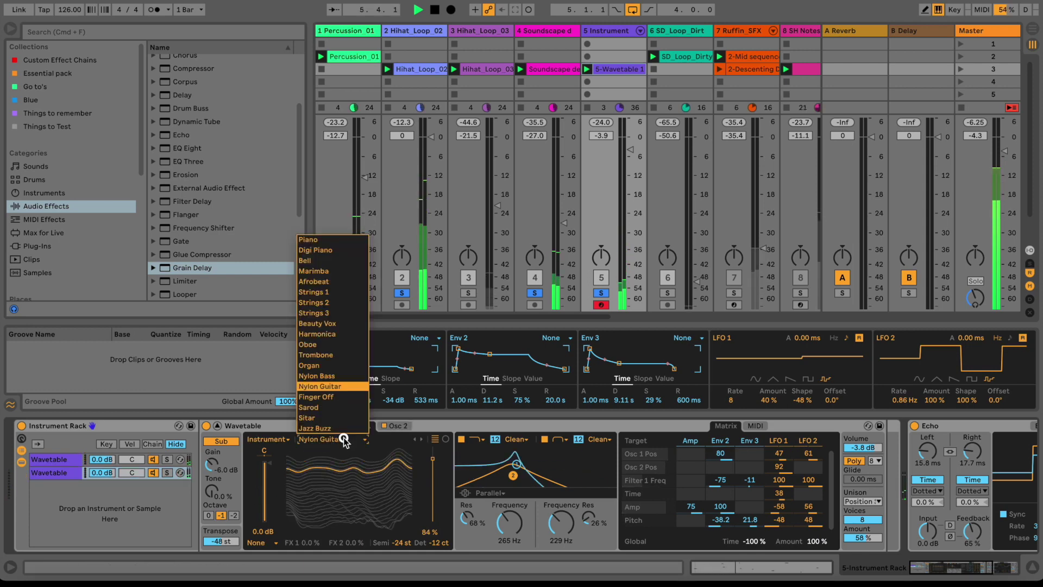
{"action": "left_click", "coordinate": [322, 400]}
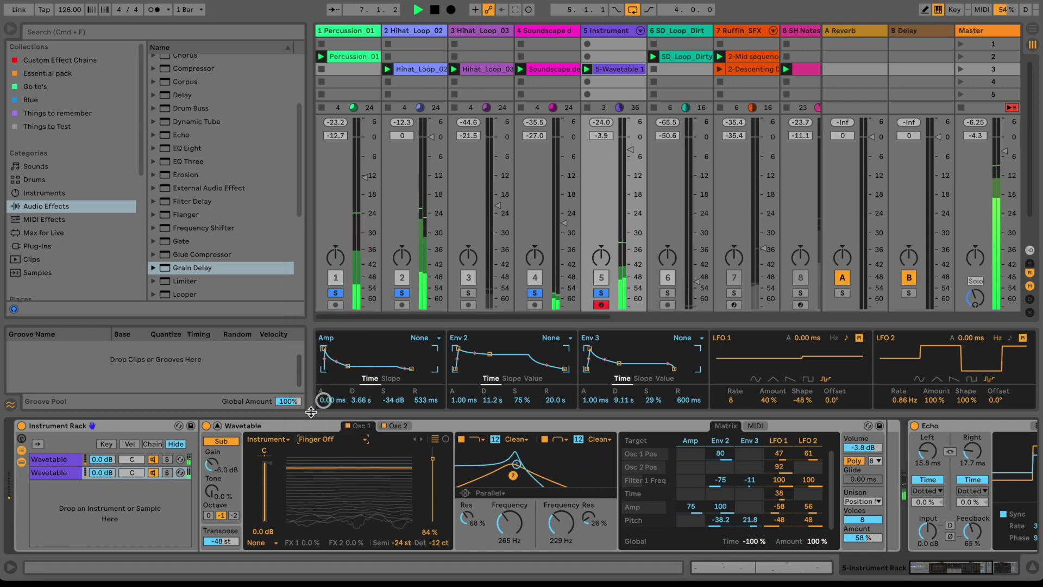
{"action": "left_click", "coordinate": [281, 440]}
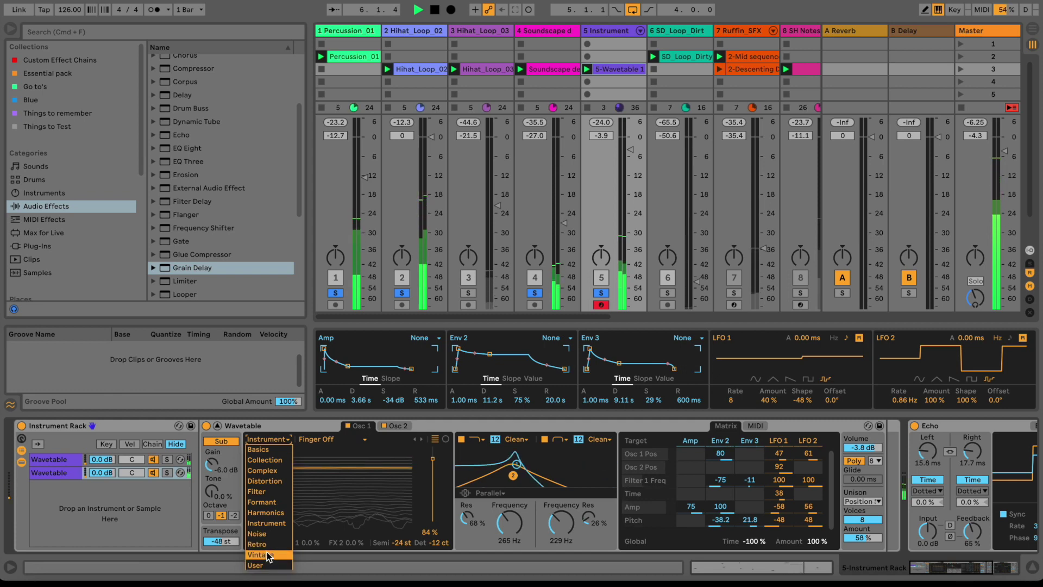
{"action": "left_click", "coordinate": [274, 507]}
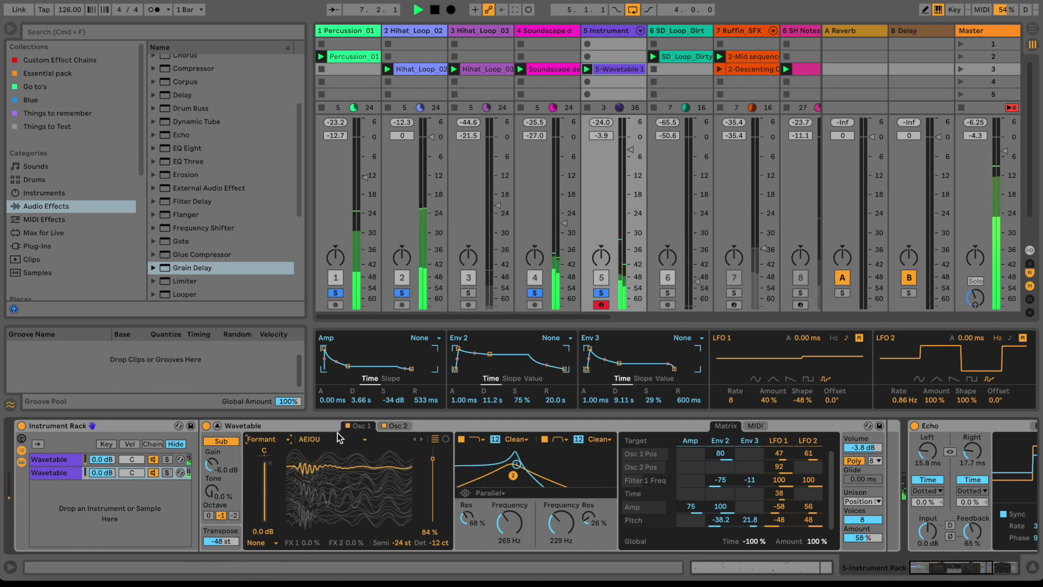
Step: Lower Osc 1's gain to -5.5 dB and set its oscillator effect to Fm
{"action": "left_click_drag", "start_coordinate": [265, 463], "coordinate": [265, 465]}
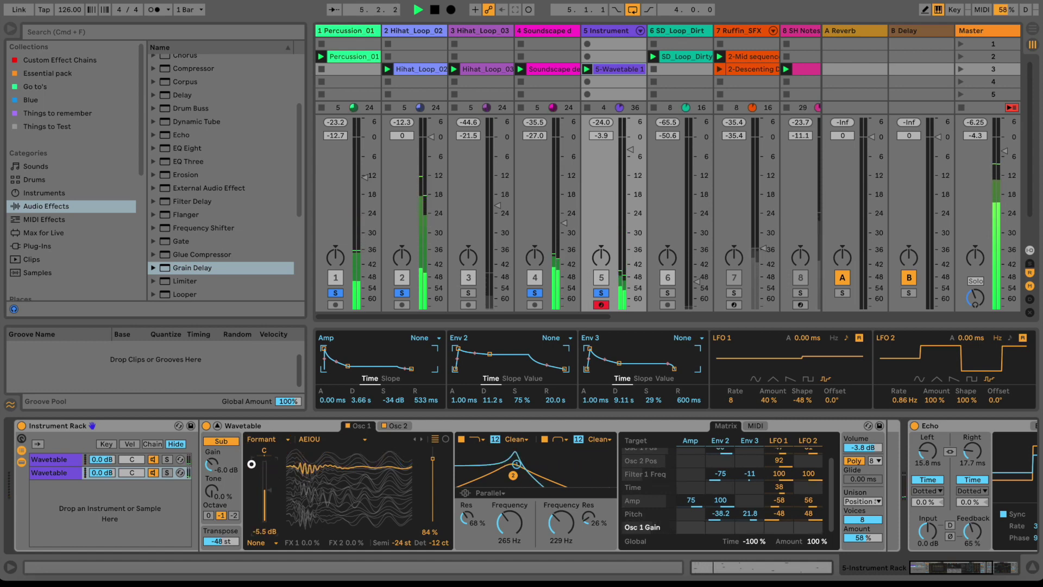
{"action": "left_click", "coordinate": [270, 541]}
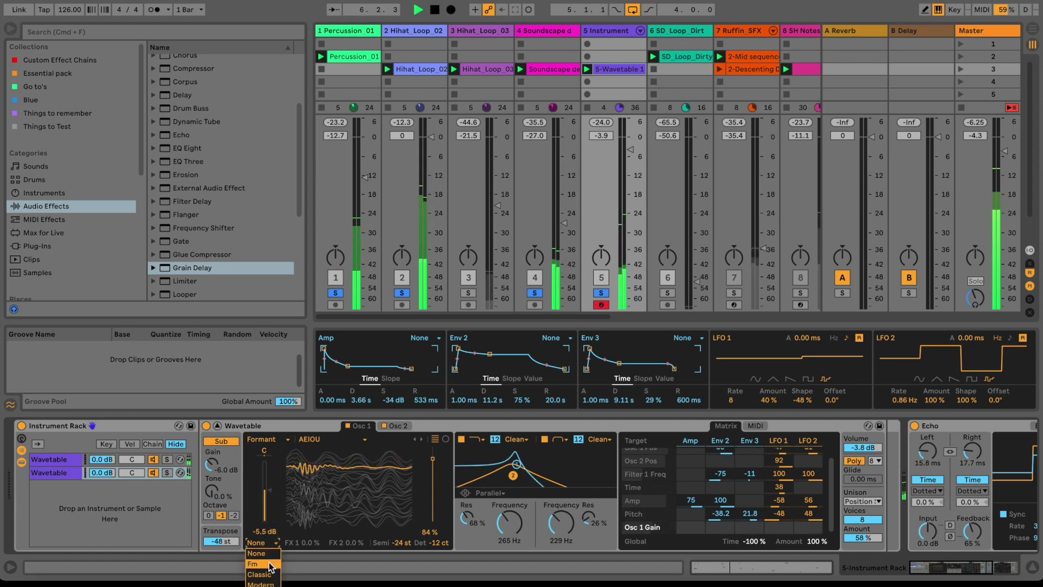
{"action": "left_click", "coordinate": [268, 565]}
Step: Load the Stepped Vowels wavetable into Osc 2 and set its Fm tune to 56%
{"action": "left_click", "coordinate": [395, 425]}
{"action": "left_click", "coordinate": [331, 439]}
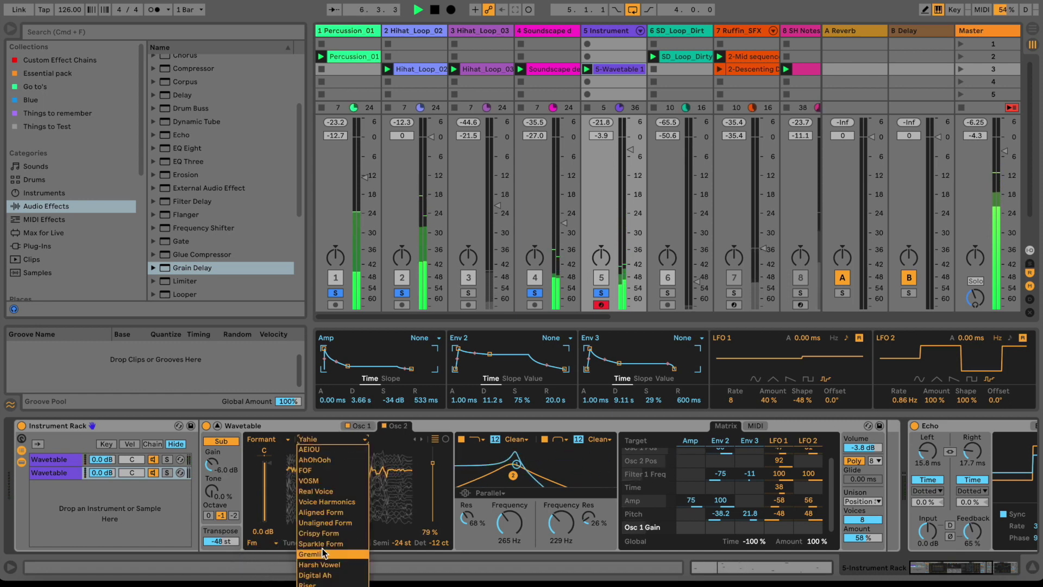
{"action": "left_click", "coordinate": [341, 585]}
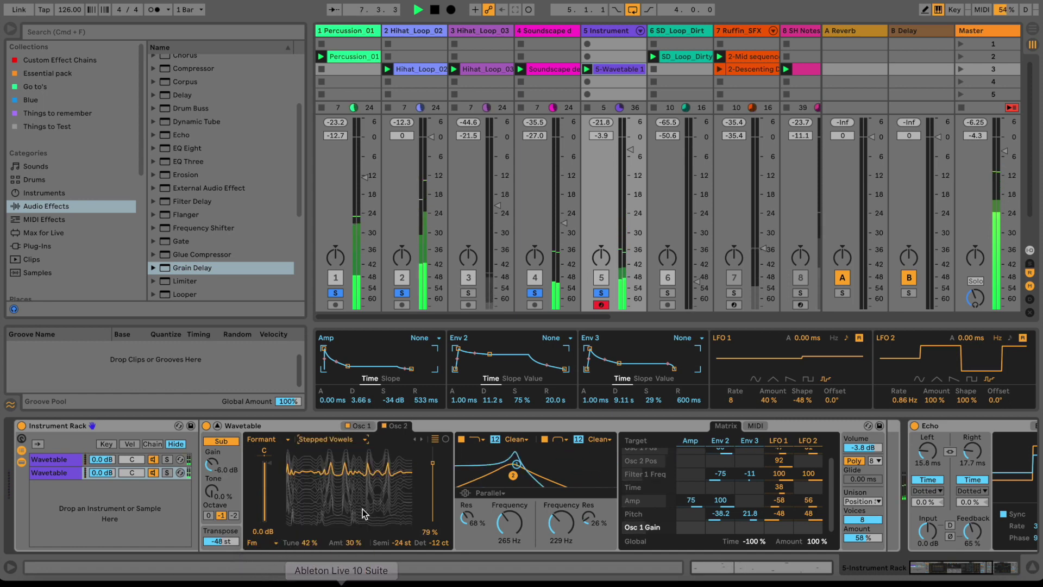
{"action": "left_click_drag", "start_coordinate": [313, 542], "coordinate": [313, 530]}
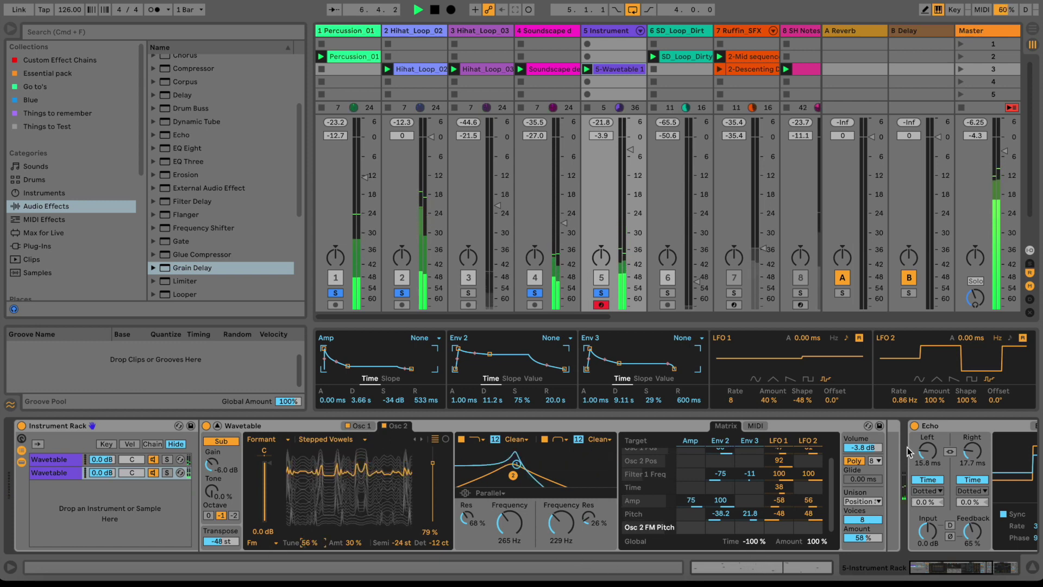
Step: Bypass Echo and raise the Instrument track's volume to -3.0 dB
{"action": "left_click", "coordinate": [916, 426]}
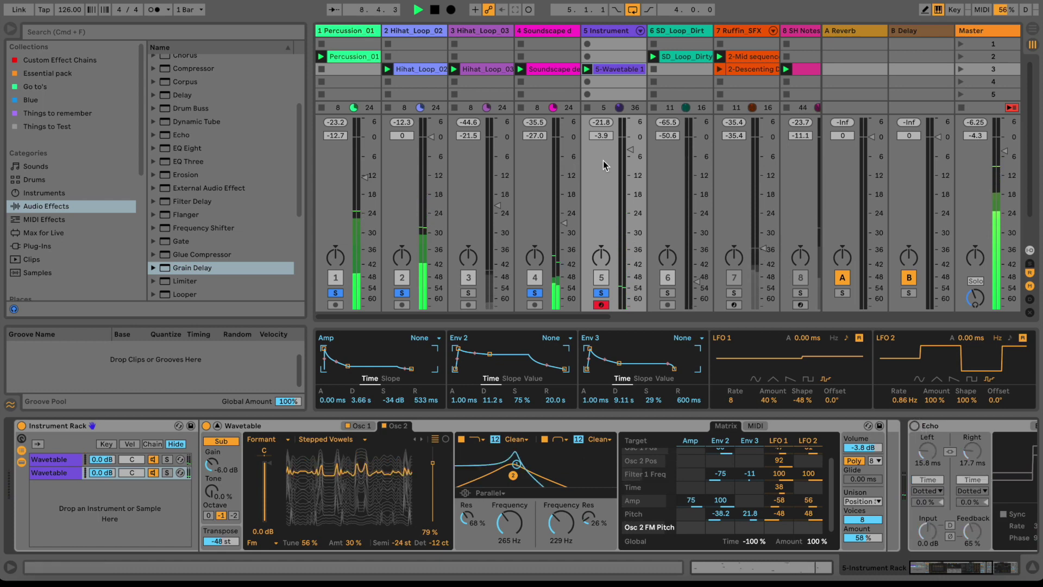
{"action": "left_click_drag", "start_coordinate": [629, 150], "coordinate": [628, 147]}
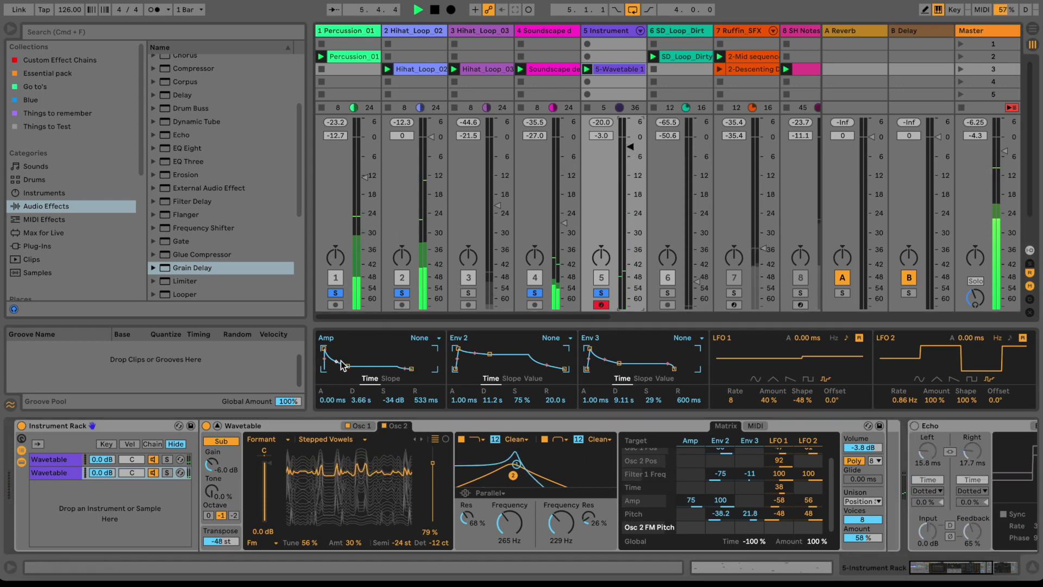
Step: Set the duplicated chain's Amp envelope to 13.3 s decay, -15 dB sustain and 3.25 s release, and solo each rack chain in turn
{"action": "left_click_drag", "start_coordinate": [343, 365], "coordinate": [415, 370]}
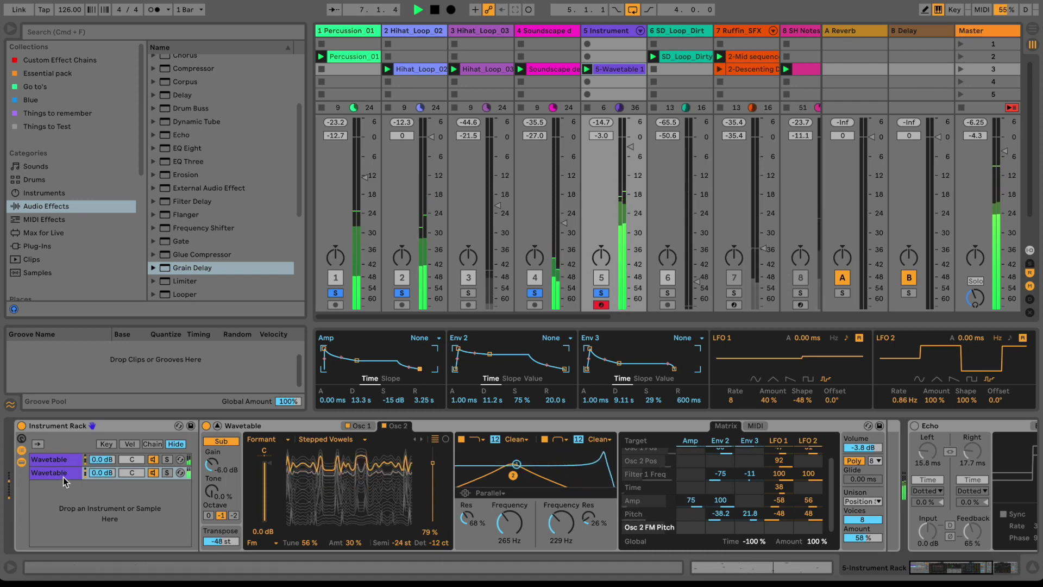
{"action": "left_click", "coordinate": [167, 472]}
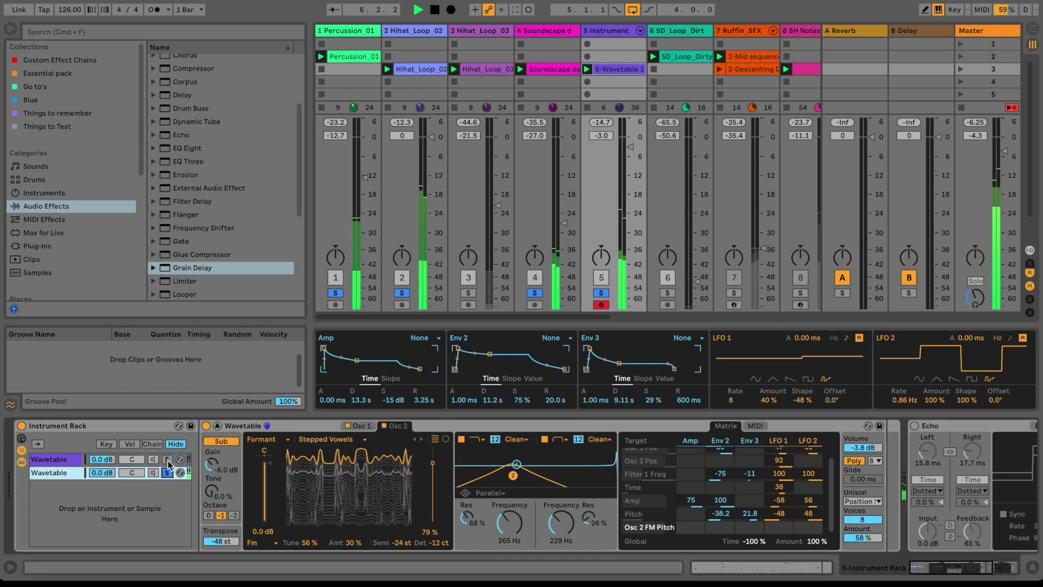
{"action": "left_click", "coordinate": [169, 461]}
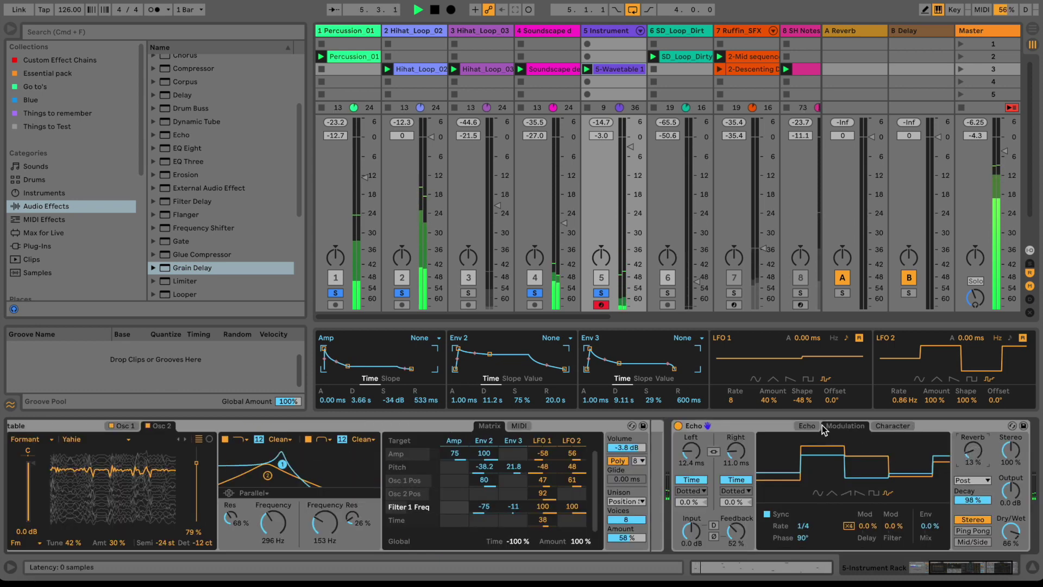
Step: Set Echo's delay times to 3.59 ms left and 24.4 ms right, and raise the Instrument track's volume to -2.4 dB
{"action": "left_click", "coordinate": [807, 426]}
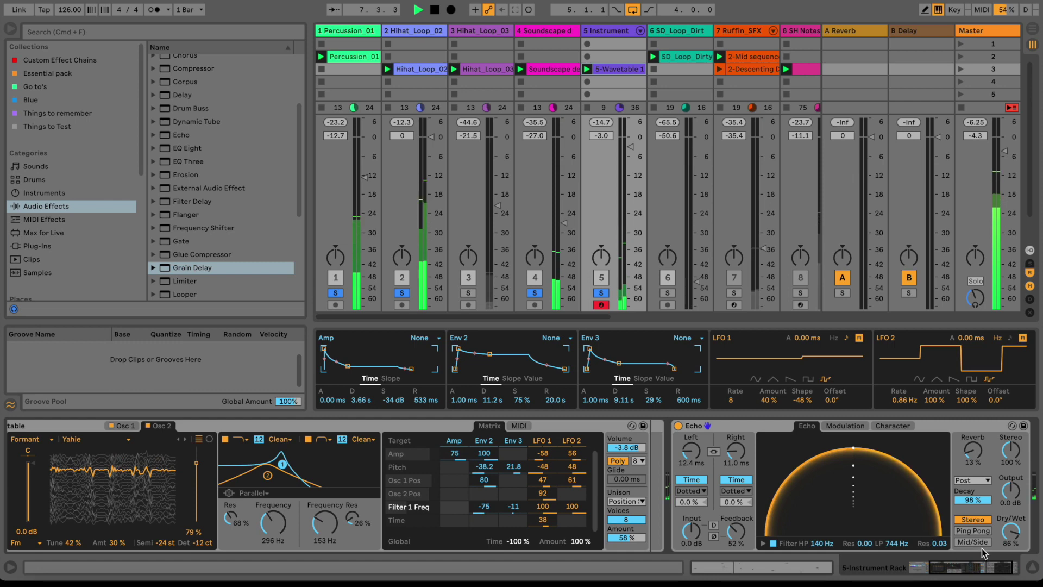
{"action": "left_click_drag", "start_coordinate": [739, 456], "coordinate": [696, 452]}
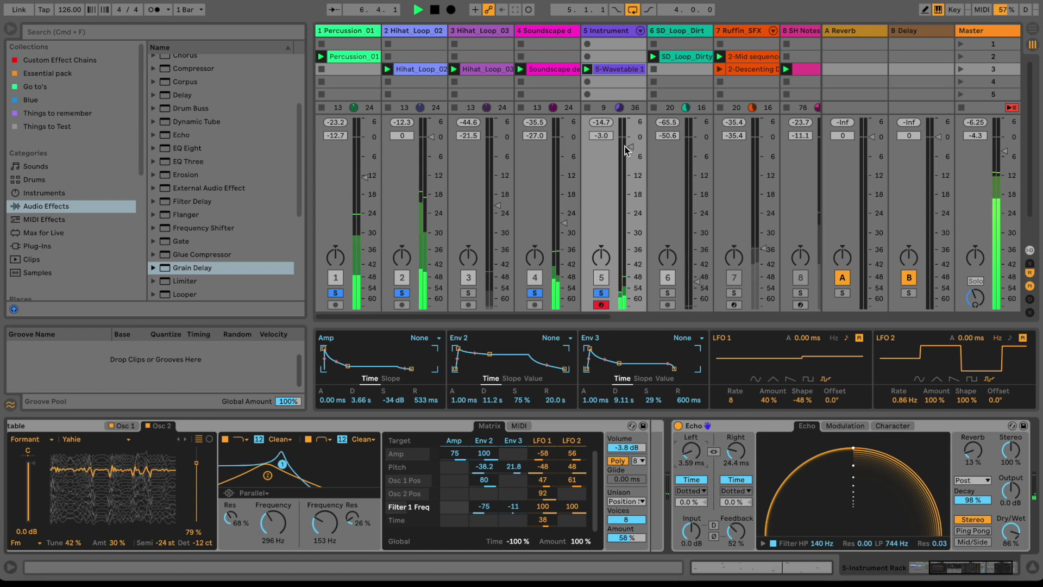
{"action": "left_click_drag", "start_coordinate": [626, 148], "coordinate": [625, 146]}
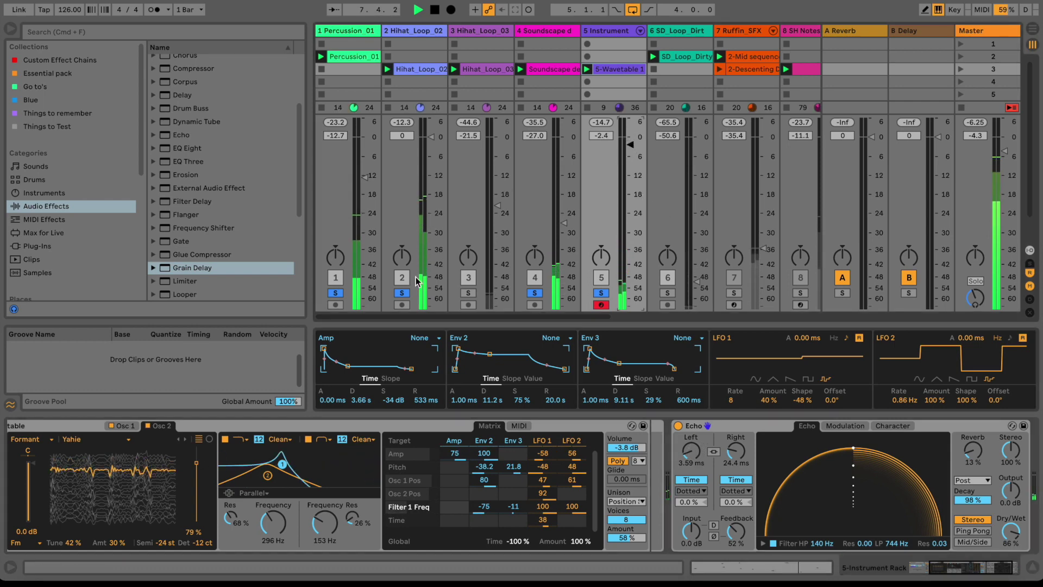
Step: Solo the duplicated Wavetable chain in the Instrument Rack instead of the original chain
{"action": "left_click_drag", "start_coordinate": [408, 318], "coordinate": [361, 315]}
{"action": "left_click_drag", "start_coordinate": [944, 574], "coordinate": [918, 570]}
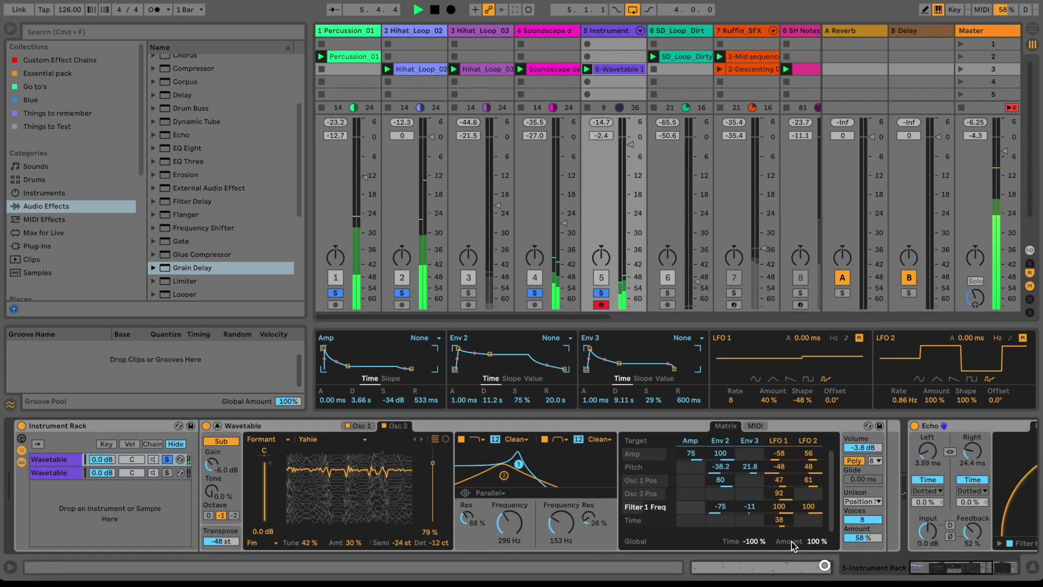
{"action": "left_click", "coordinate": [165, 459]}
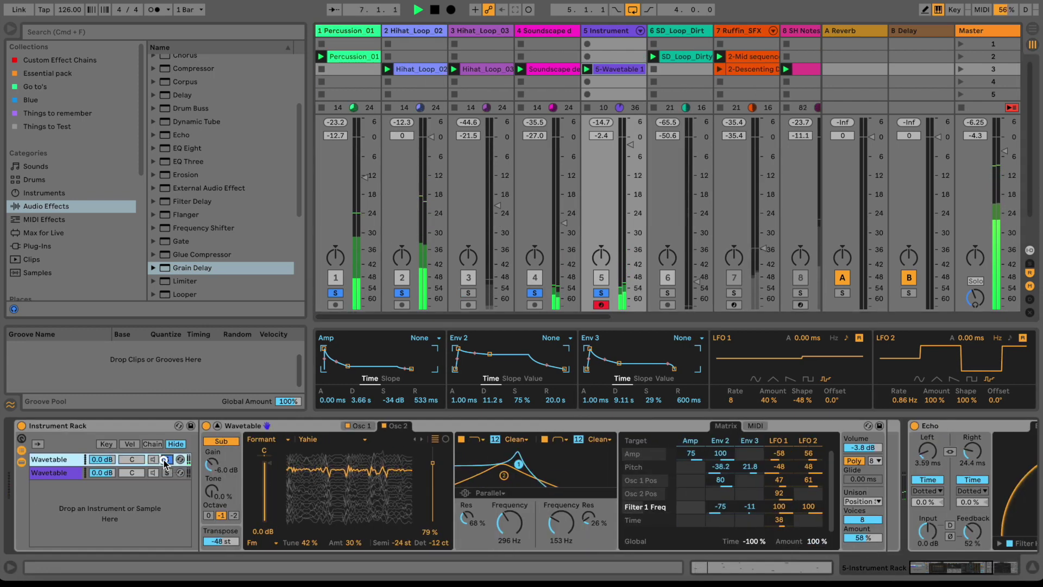
{"action": "left_click", "coordinate": [166, 472]}
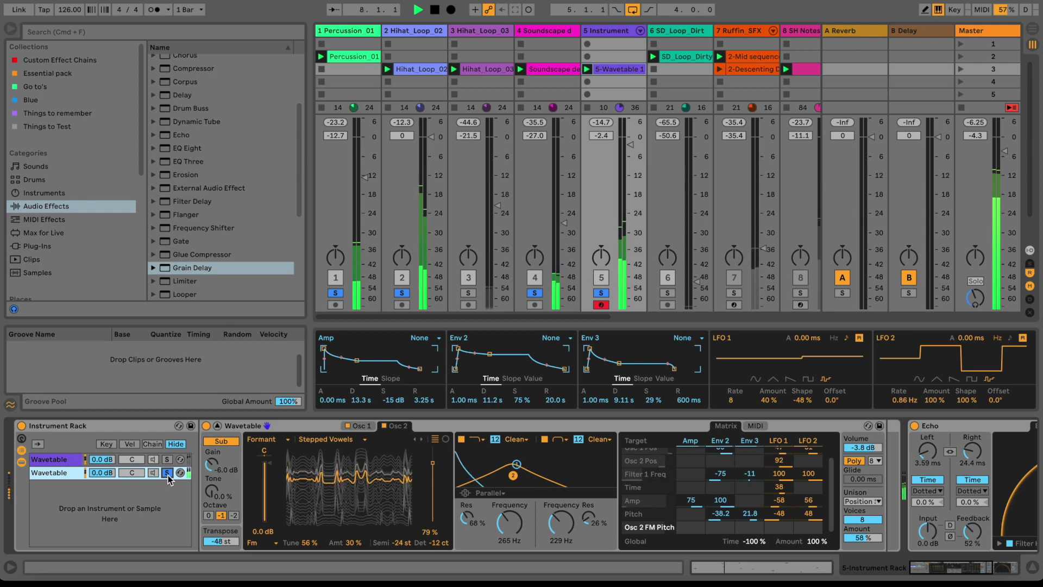
{"action": "left_click", "coordinate": [465, 519]}
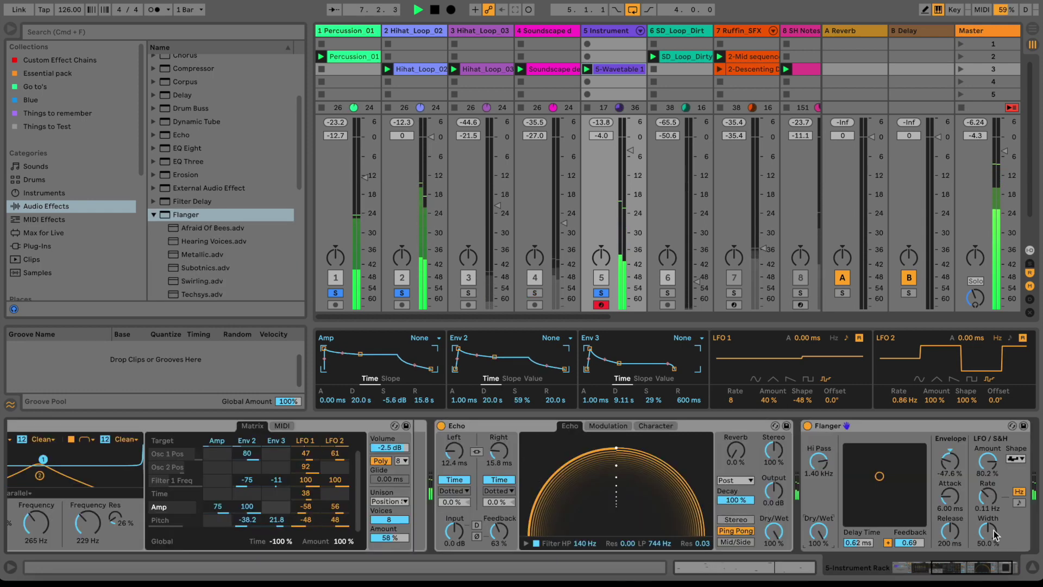
Step: Lower the Flanger's high-pass frequency to 316 Hz
{"action": "left_click_drag", "start_coordinate": [994, 535], "coordinate": [948, 536]}
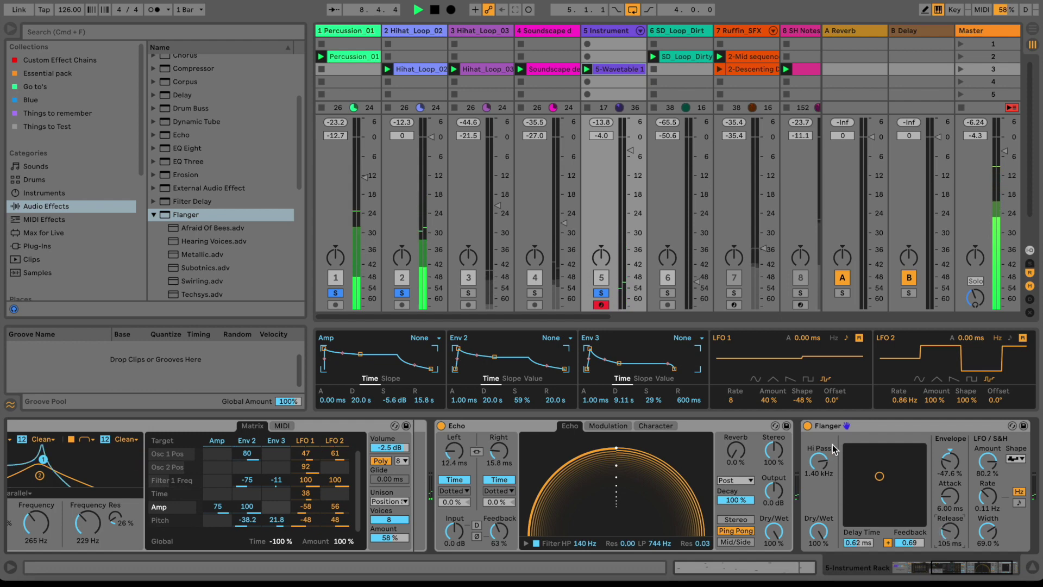
{"action": "left_click_drag", "start_coordinate": [823, 458], "coordinate": [823, 461]}
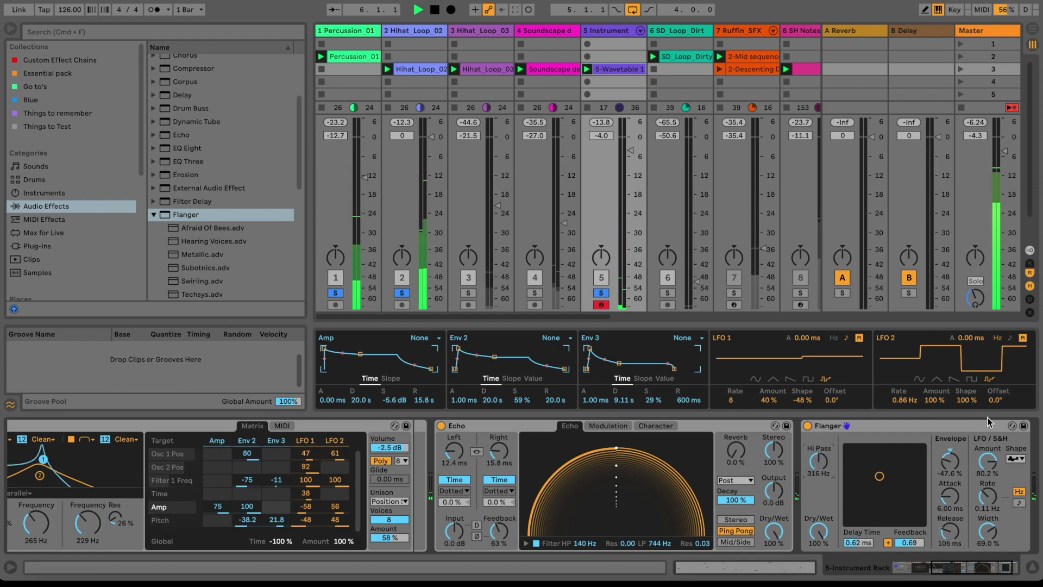
Step: Audition the Flanger presets Afraid Of Bees, Hearing Voices and Metallic, load Subotnics, and reduce its width to 65.1%
{"action": "left_click", "coordinate": [1012, 426]}
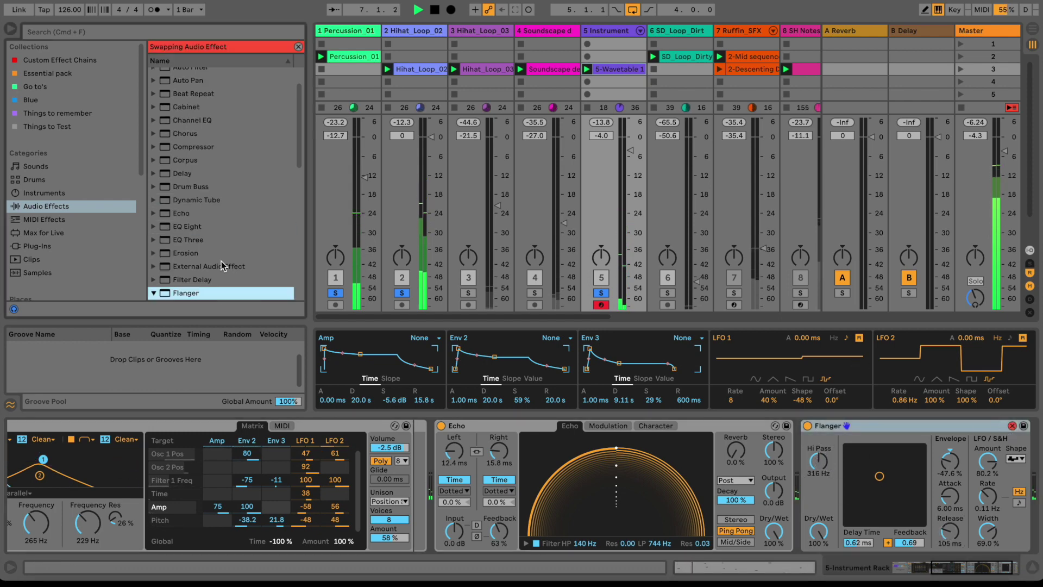
{"action": "scroll", "coordinate": [221, 261], "scroll_direction": "down", "scroll_amount": 5}
{"action": "left_click", "coordinate": [200, 130]}
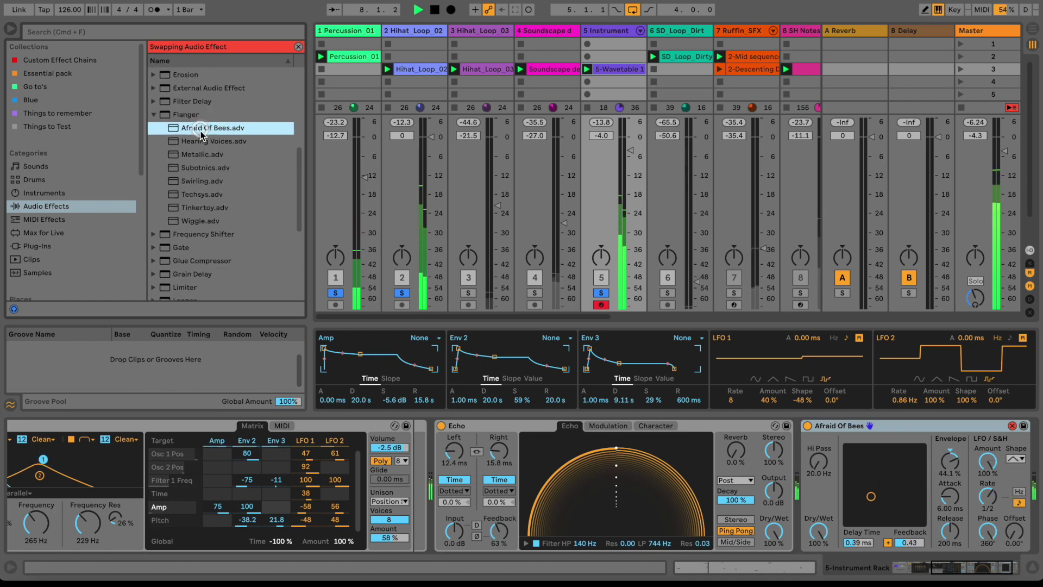
{"action": "left_click", "coordinate": [201, 141]}
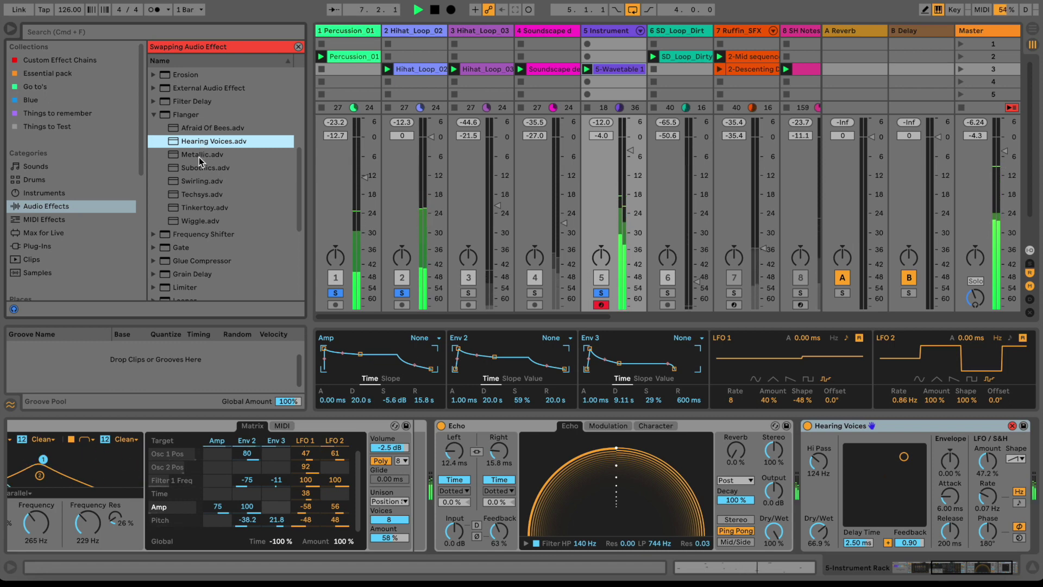
{"action": "left_click", "coordinate": [198, 156]}
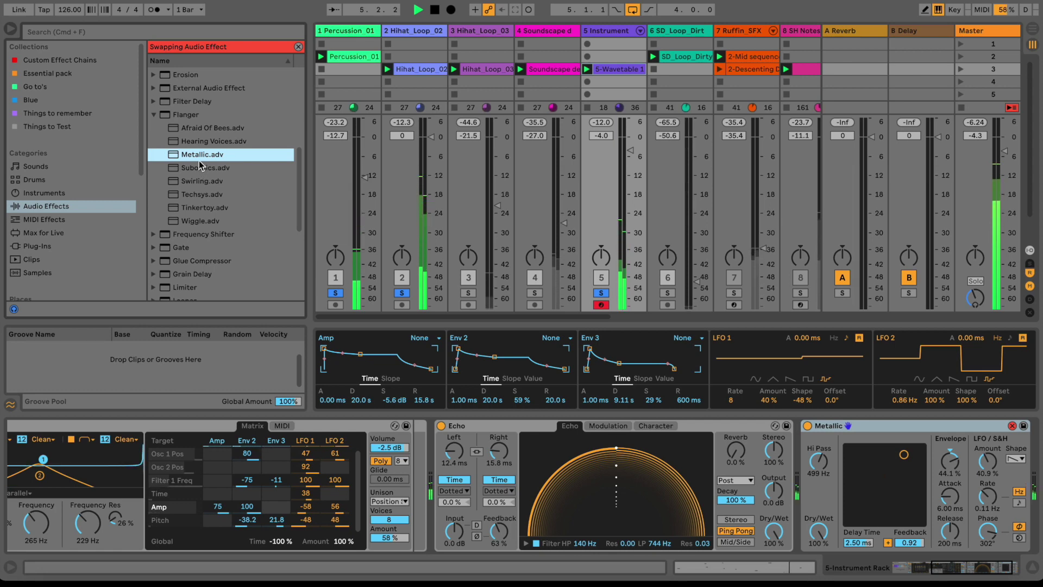
{"action": "left_click", "coordinate": [201, 167]}
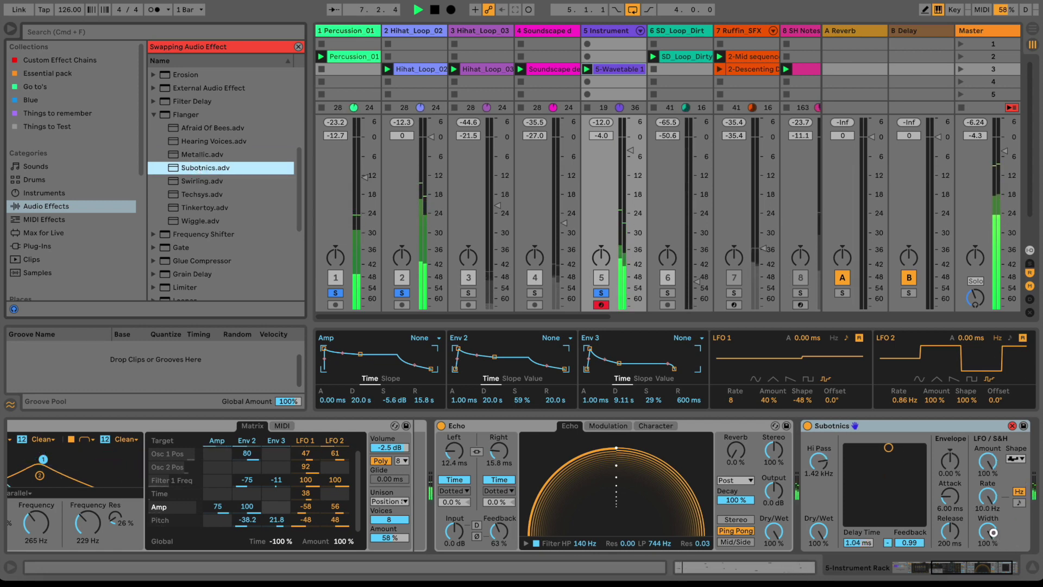
{"action": "left_click_drag", "start_coordinate": [991, 530], "coordinate": [990, 567]}
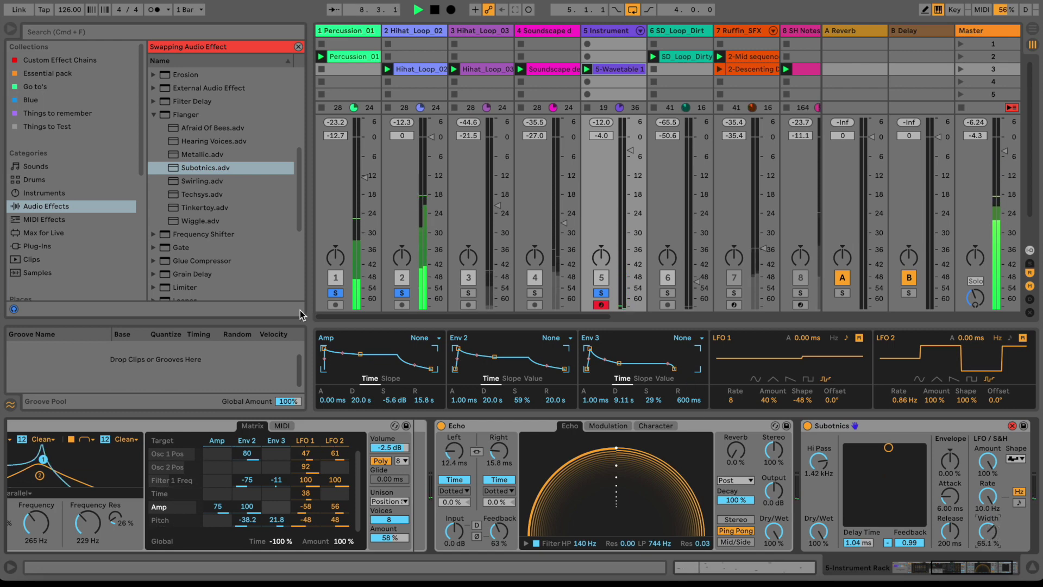
Step: Add the Frequency Shifter preset Damien to the Instrument track and set its LFO amount to 312 Hz with a sample-and-hold shape
{"action": "left_click", "coordinate": [154, 235]}
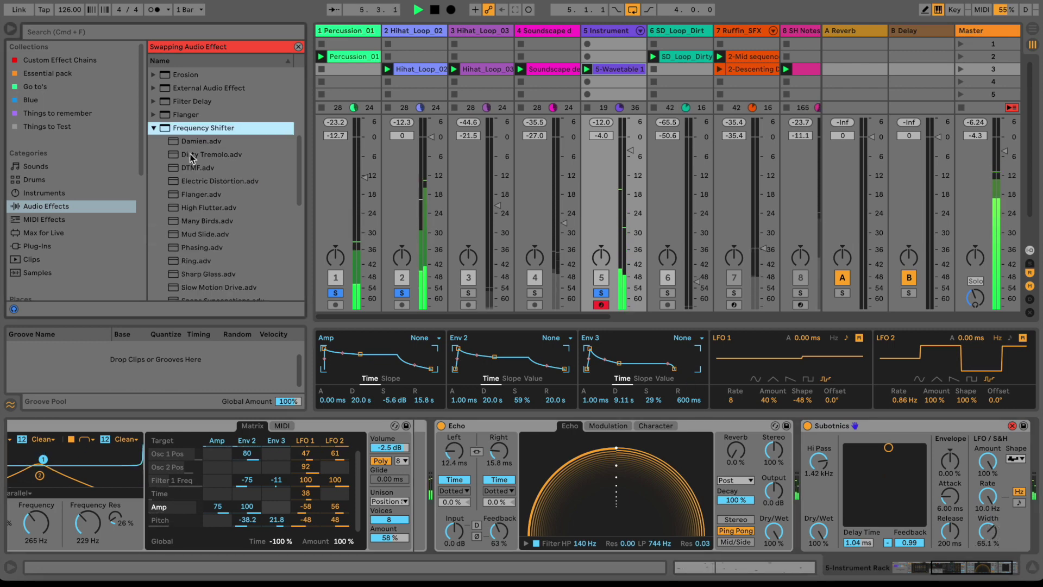
{"action": "left_click_drag", "start_coordinate": [195, 143], "coordinate": [609, 150]}
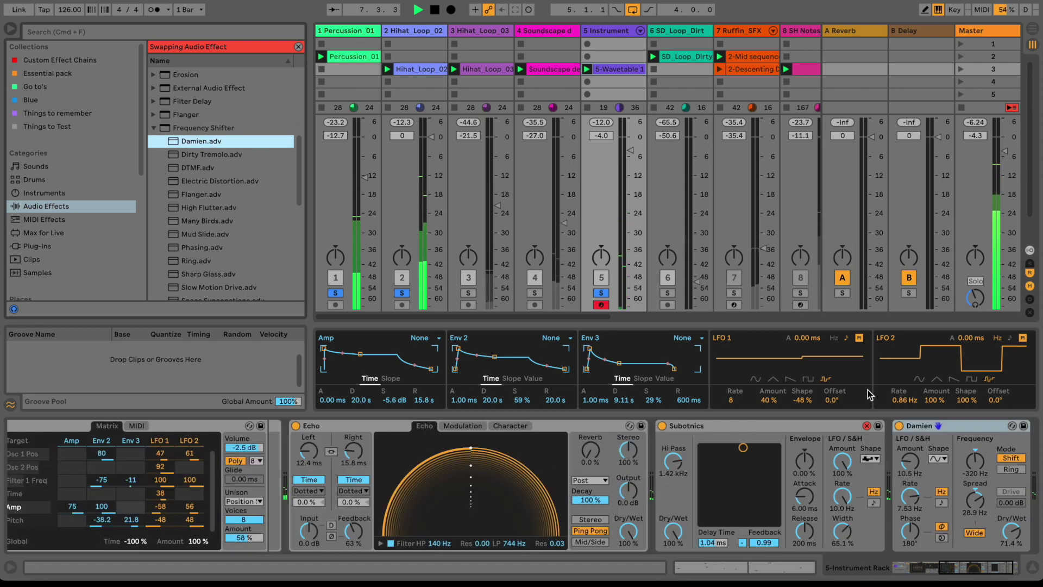
{"action": "left_click_drag", "start_coordinate": [909, 460], "coordinate": [908, 443]}
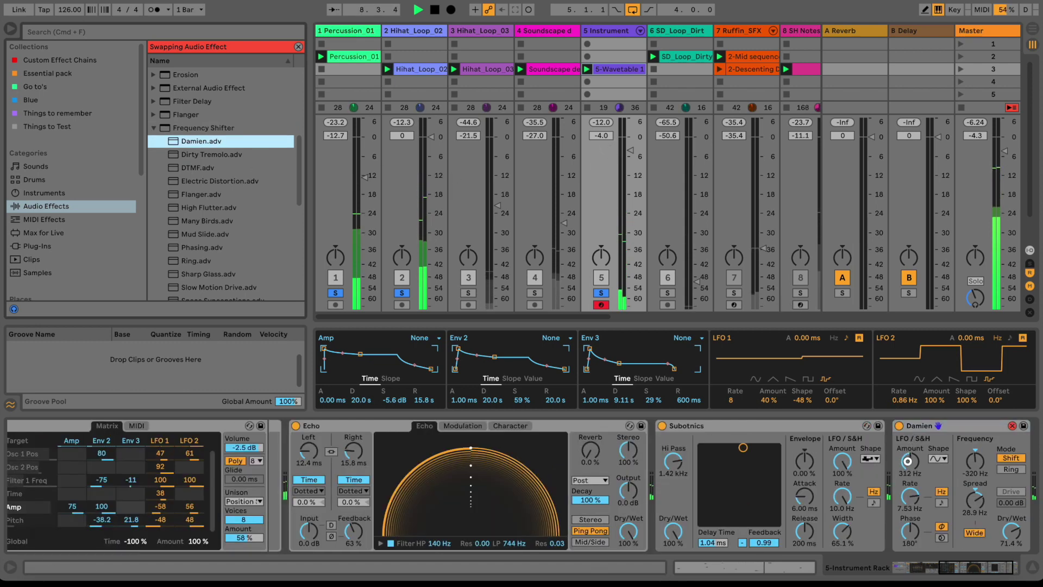
{"action": "left_click", "coordinate": [937, 459]}
{"action": "left_click", "coordinate": [935, 522]}
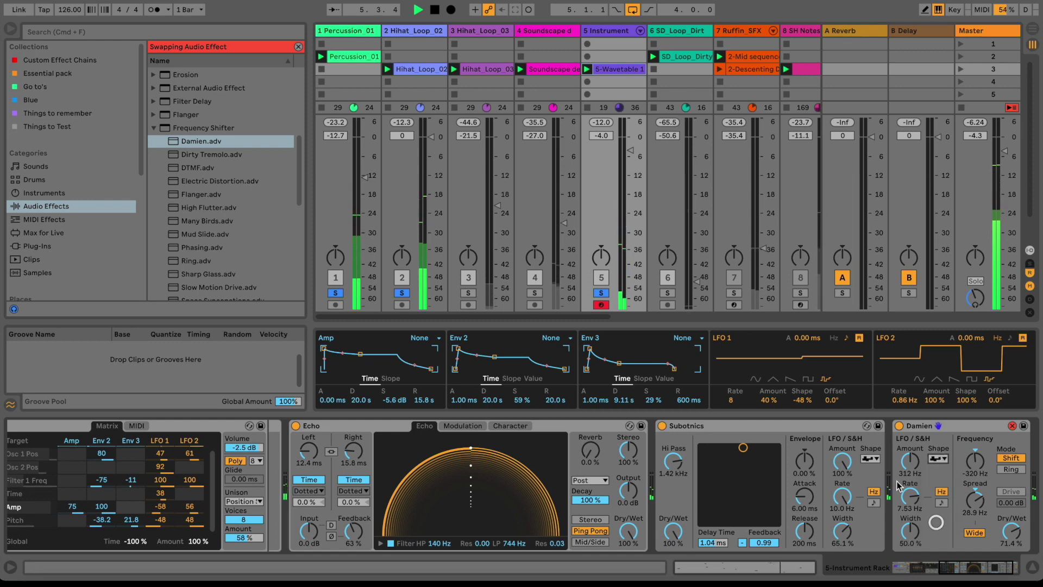
Step: Switch Damien to Ring mode with a 67.1 Hz frequency, -0.41 Hz spread and 0.27 Hz LFO rate
{"action": "left_click", "coordinate": [1019, 469]}
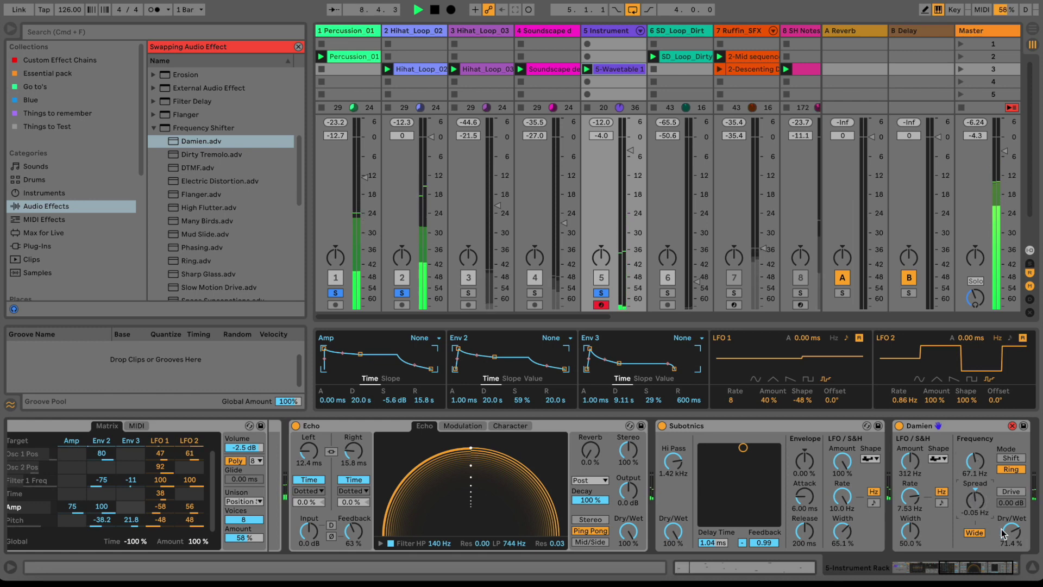
{"action": "left_click_drag", "start_coordinate": [916, 496], "coordinate": [917, 497]}
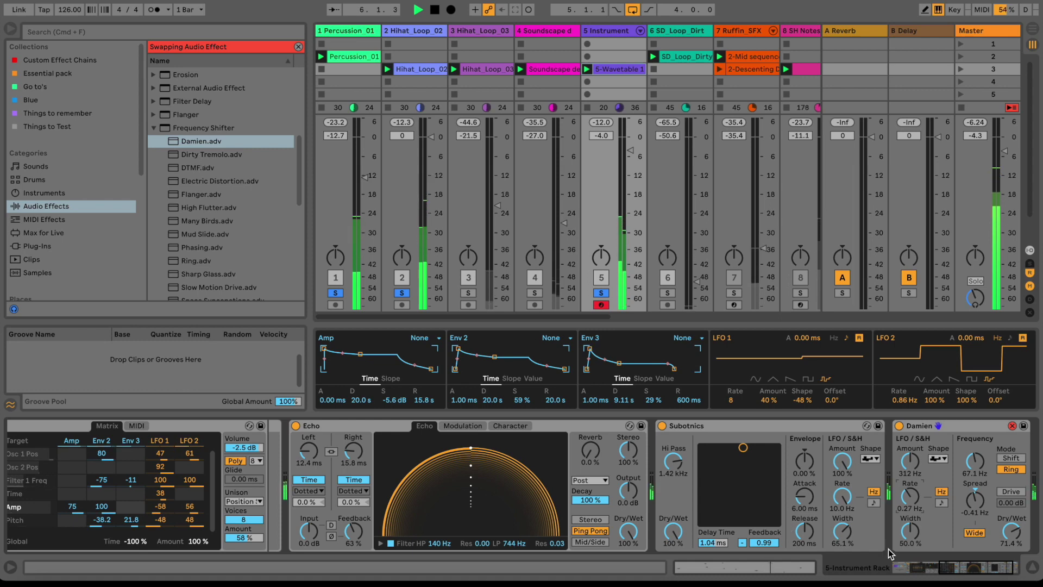
Step: Try Echo's reverb at 7.9% and 3.2% before returning it to 0%
{"action": "left_click_drag", "start_coordinate": [952, 570], "coordinate": [962, 569]}
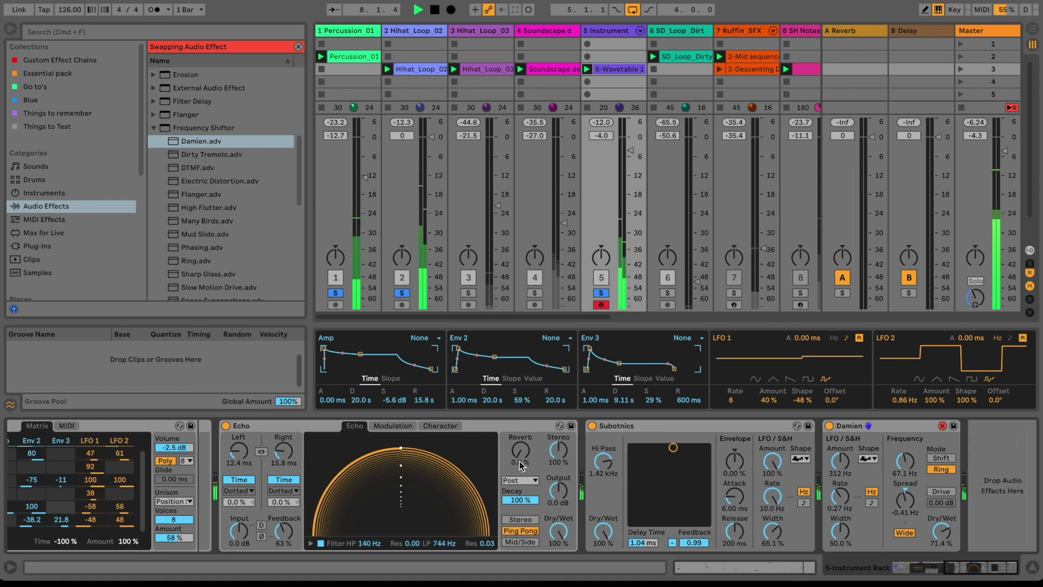
{"action": "left_click_drag", "start_coordinate": [520, 452], "coordinate": [520, 444]}
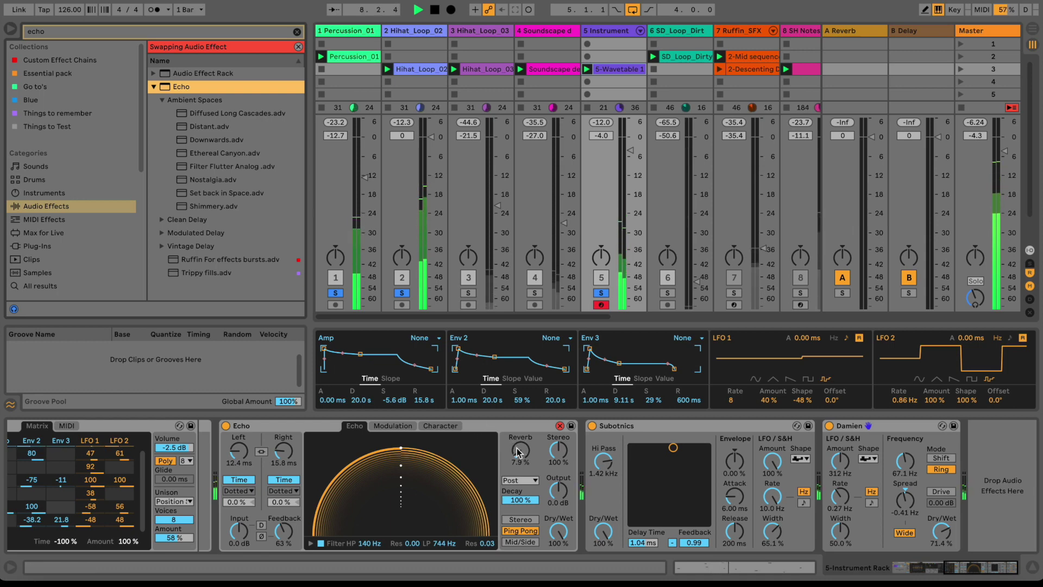
{"action": "left_click_drag", "start_coordinate": [520, 449], "coordinate": [520, 451]}
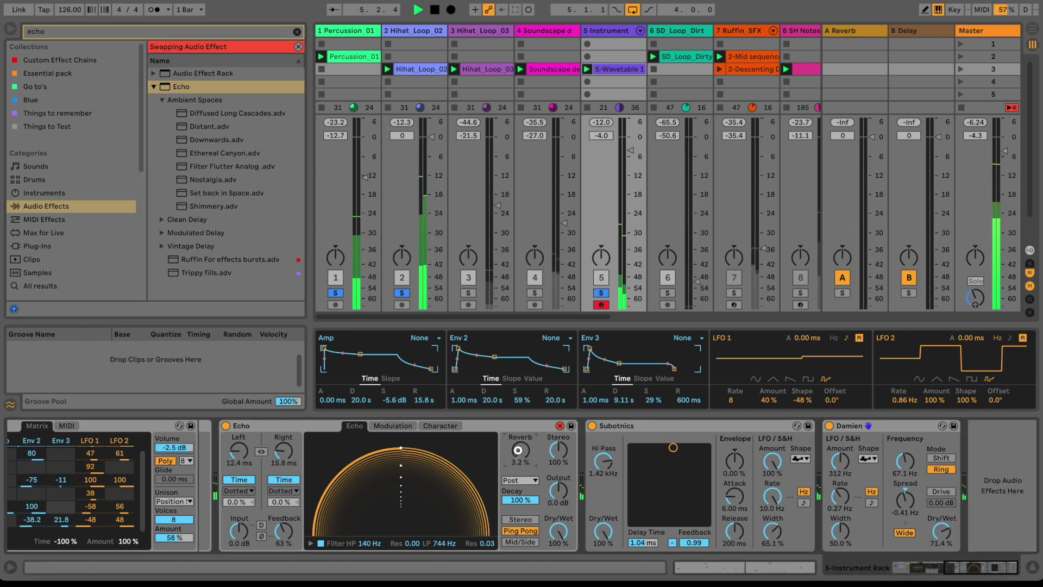
{"action": "left_click_drag", "start_coordinate": [518, 450], "coordinate": [519, 467]}
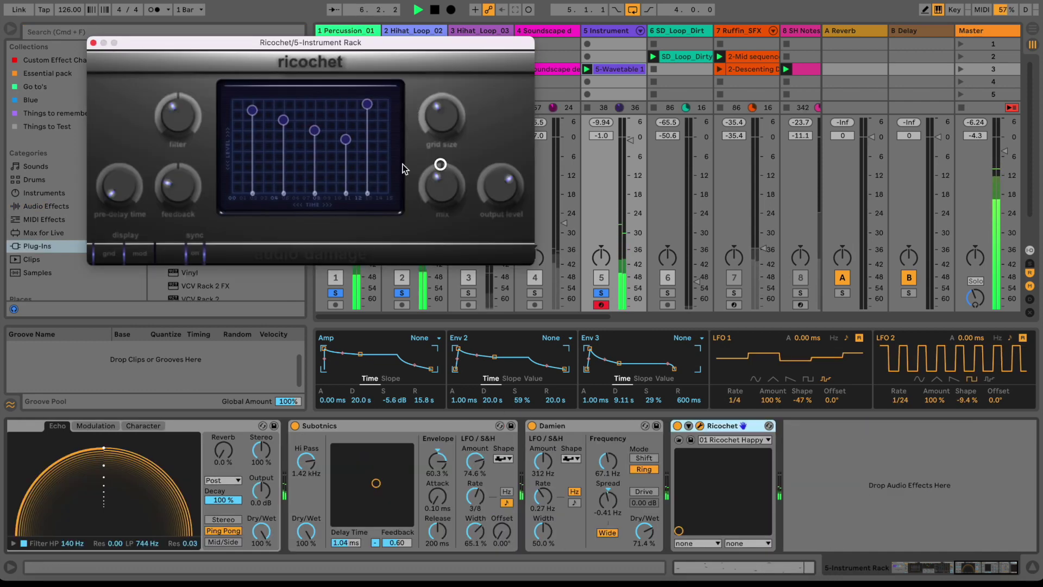
Step: Raise the pre-delay time, feedback and mix in the Ricochet plug-in
{"action": "left_click_drag", "start_coordinate": [122, 196], "coordinate": [121, 167]}
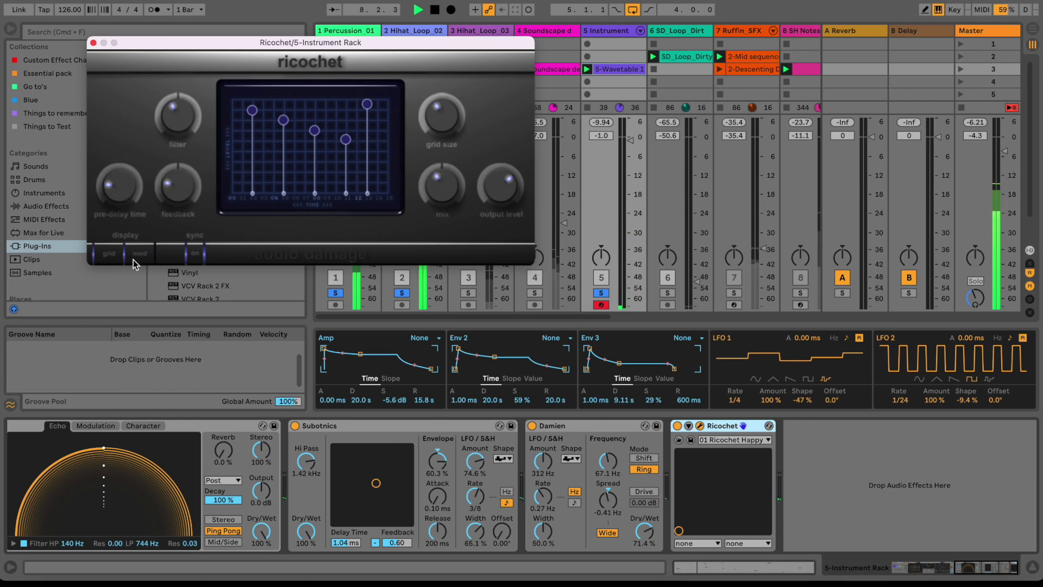
{"action": "left_click_drag", "start_coordinate": [181, 209], "coordinate": [181, 163]}
{"action": "left_click_drag", "start_coordinate": [441, 190], "coordinate": [442, 151]}
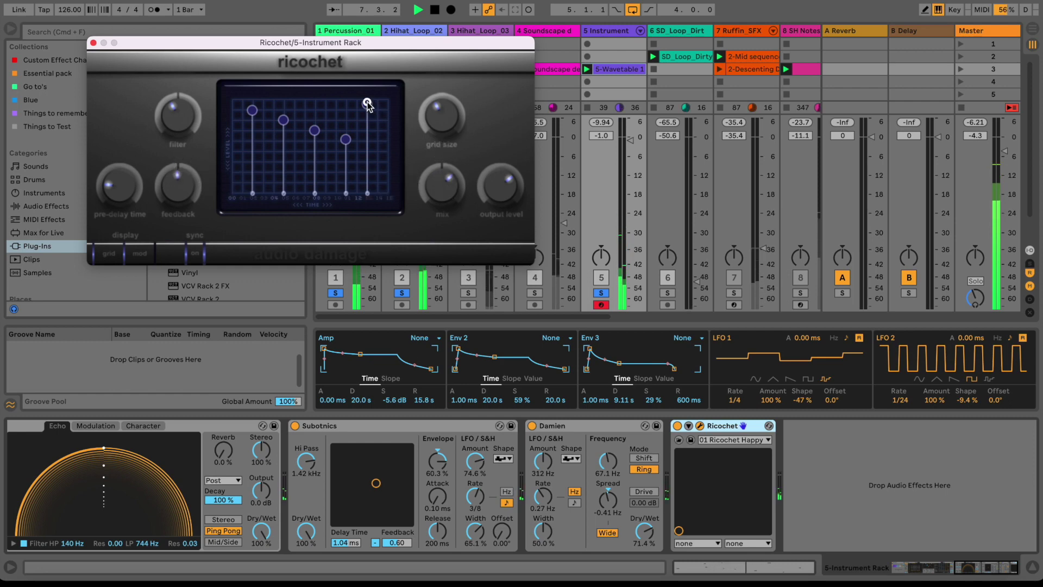
Step: Load Ricochet's 02 High Pass Fancy preset and lower the Instrument track's volume to -8.7 dB
{"action": "left_click", "coordinate": [756, 444]}
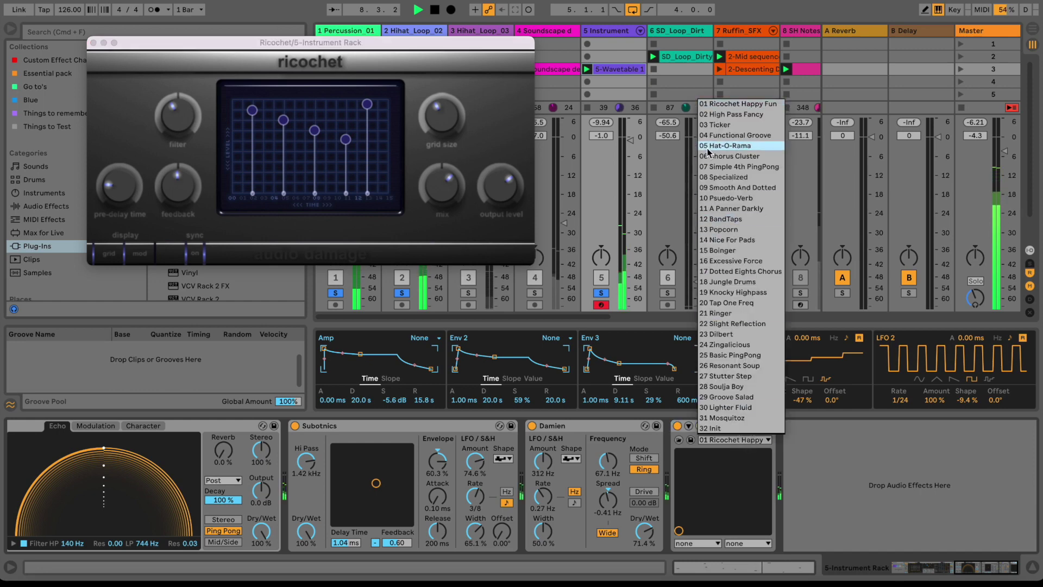
{"action": "left_click", "coordinate": [717, 116]}
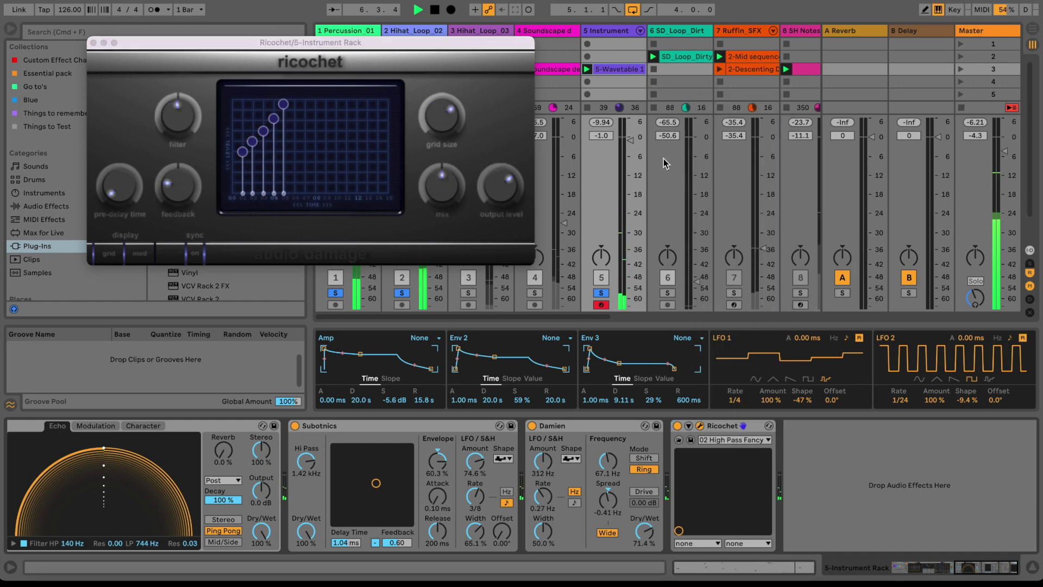
{"action": "scroll", "coordinate": [629, 143], "scroll_direction": "down", "scroll_amount": 5}
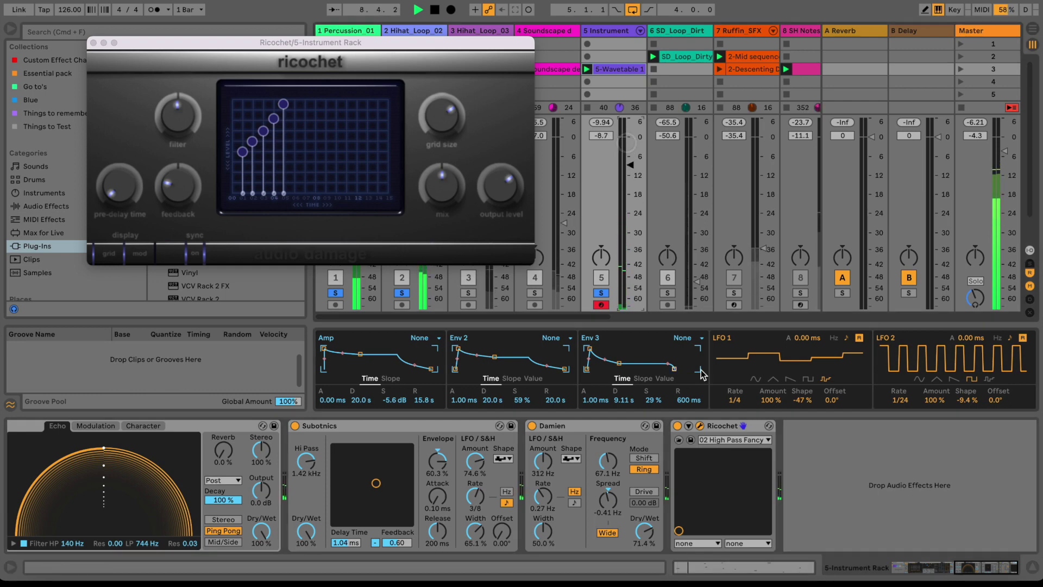
Step: Load Ricochet's 03 Ticker preset and then 04 Functional Groove, and raise the Instrument track's volume to -7.8 dB
{"action": "left_click", "coordinate": [729, 440]}
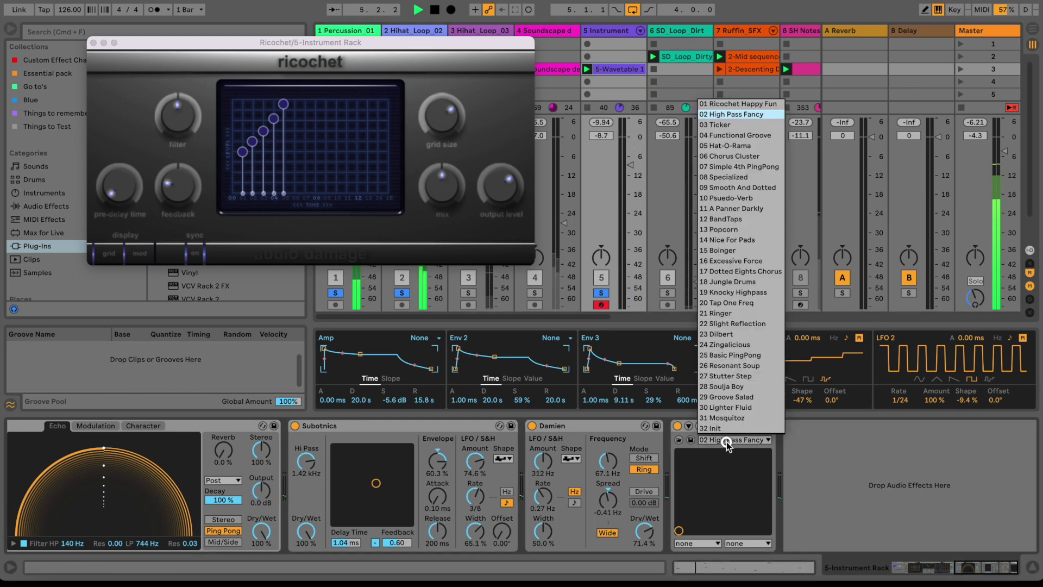
{"action": "left_click", "coordinate": [713, 128]}
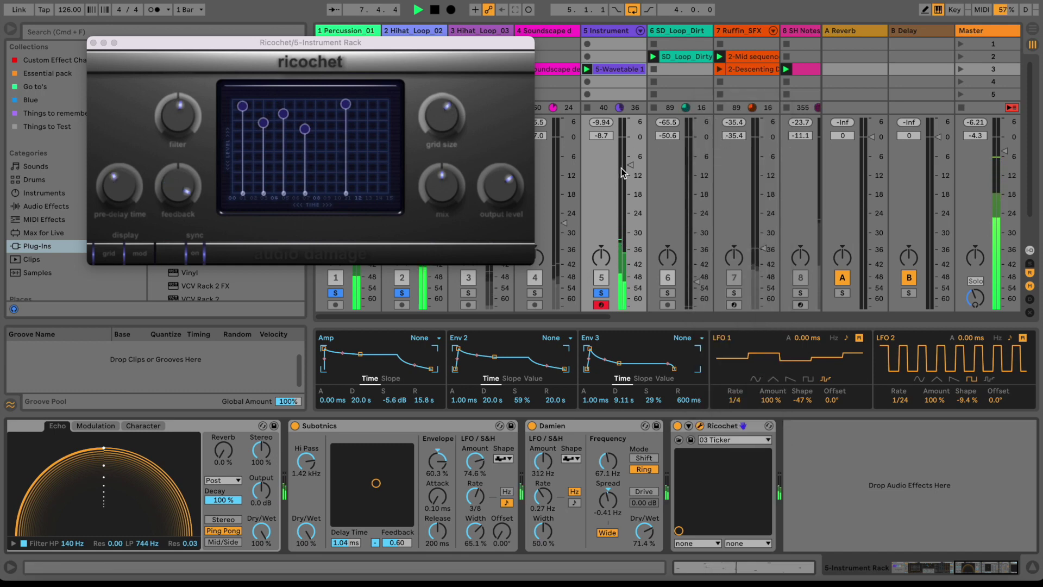
{"action": "key", "text": "Down"}
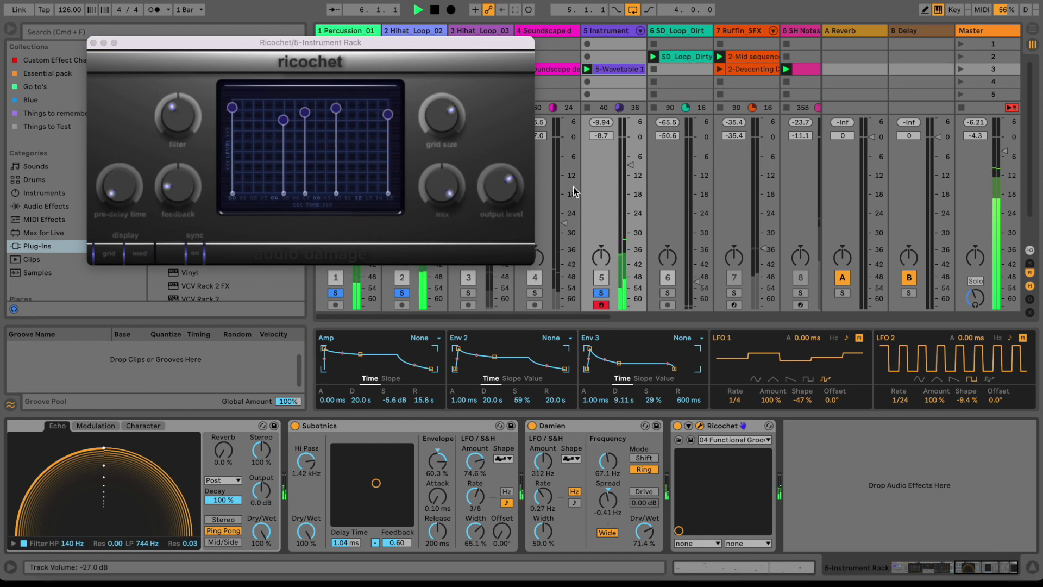
{"action": "left_click_drag", "start_coordinate": [630, 170], "coordinate": [626, 167]}
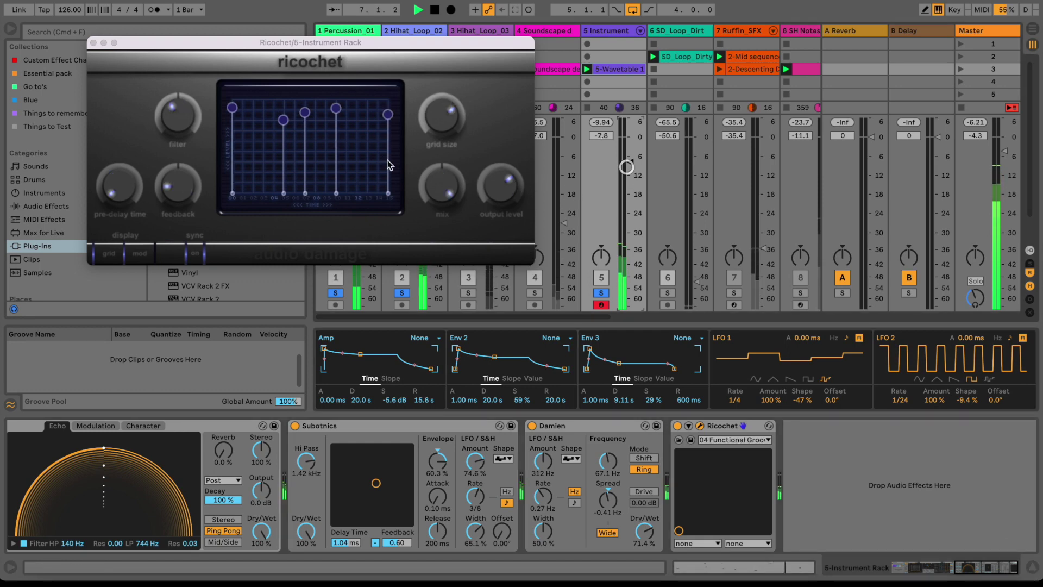
Step: Adjust the feedback in Ricochet and turn down its grid size and mix
{"action": "left_click", "coordinate": [171, 129]}
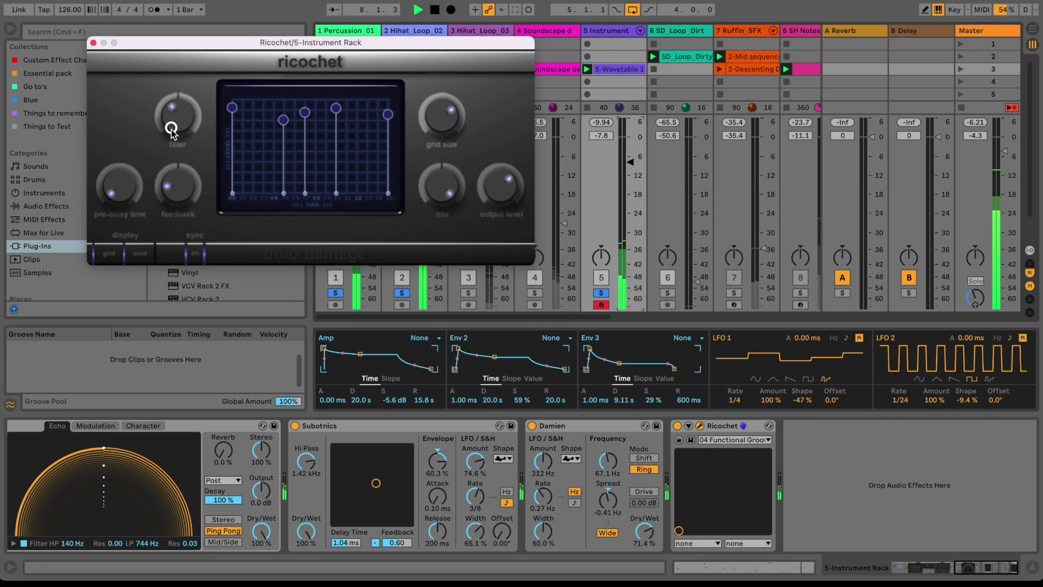
{"action": "left_click_drag", "start_coordinate": [172, 179], "coordinate": [173, 182]}
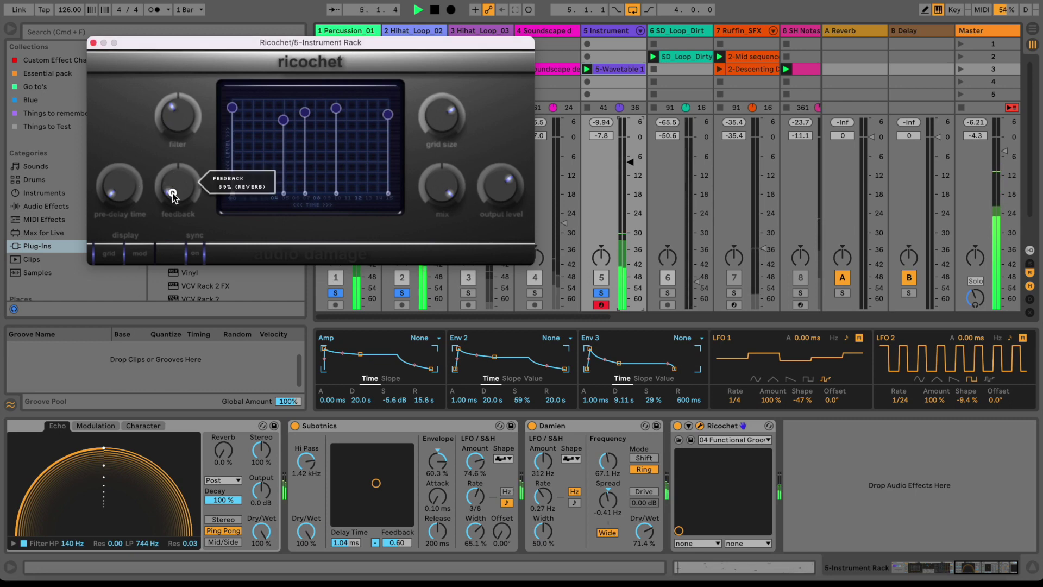
{"action": "left_click_drag", "start_coordinate": [438, 115], "coordinate": [438, 155]}
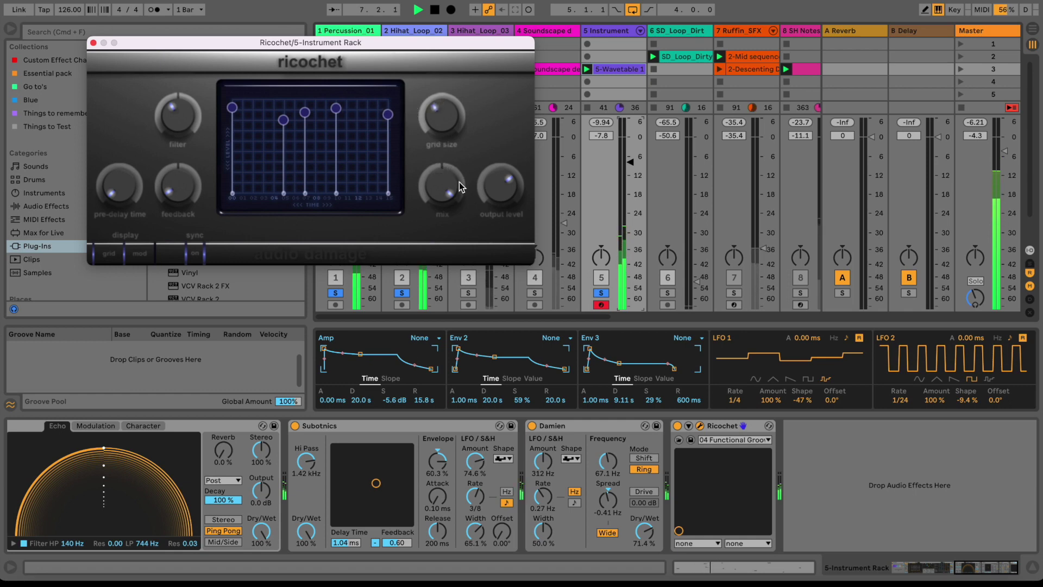
{"action": "left_click_drag", "start_coordinate": [461, 186], "coordinate": [458, 302]}
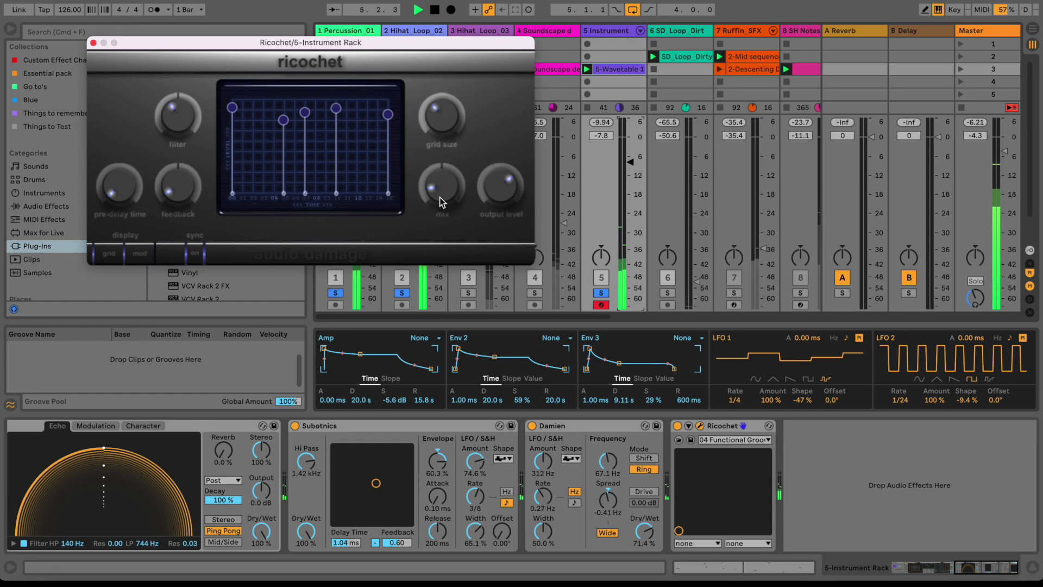
{"action": "left_click_drag", "start_coordinate": [439, 198], "coordinate": [439, 198]}
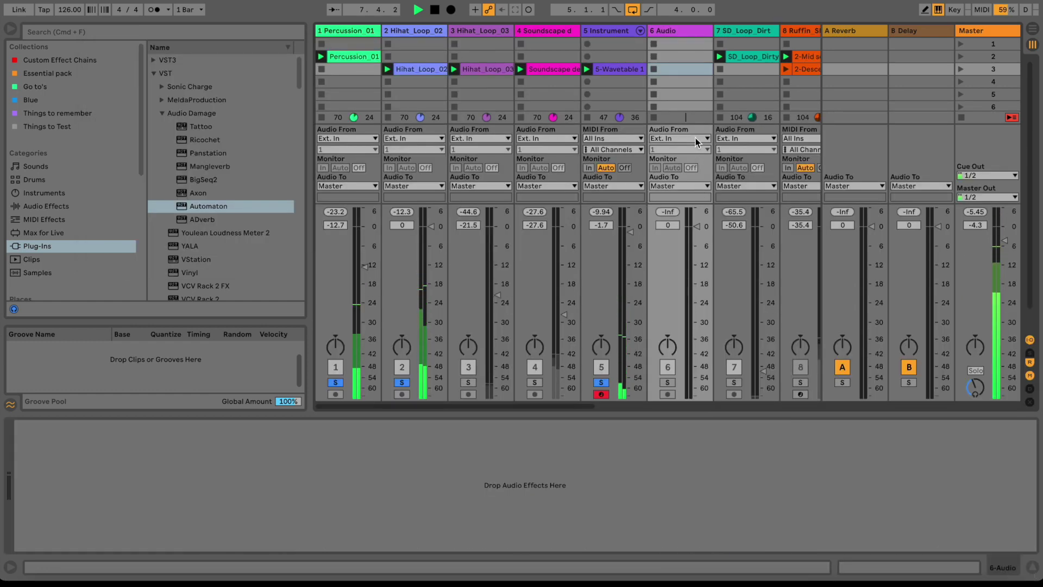
Step: Set audio track 6 to take input from 5-Instrument Rack, arm it, and record a clip into its third slot
{"action": "left_click", "coordinate": [695, 138]}
{"action": "left_click", "coordinate": [706, 226]}
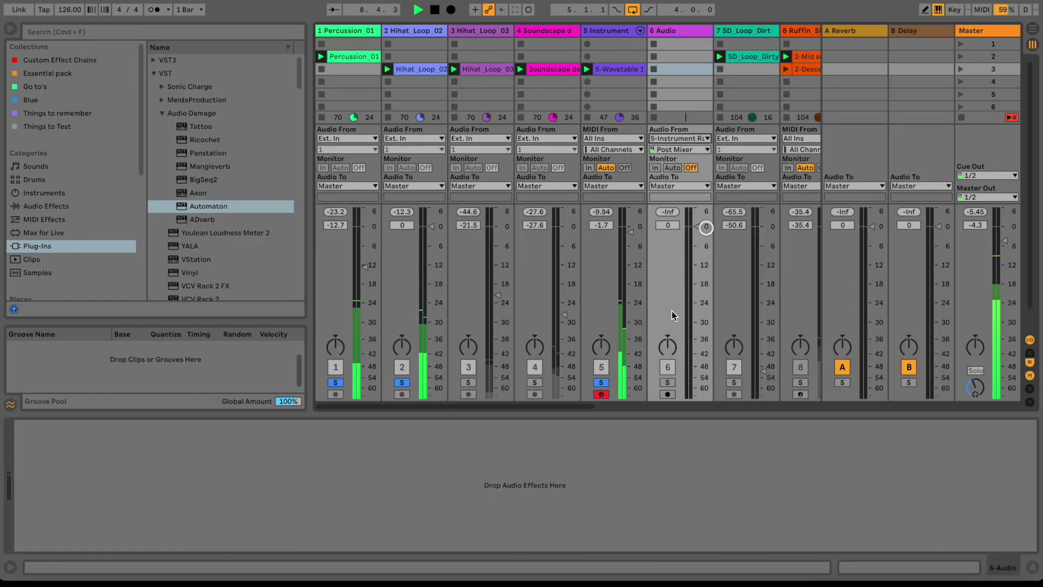
{"action": "left_click", "coordinate": [667, 393]}
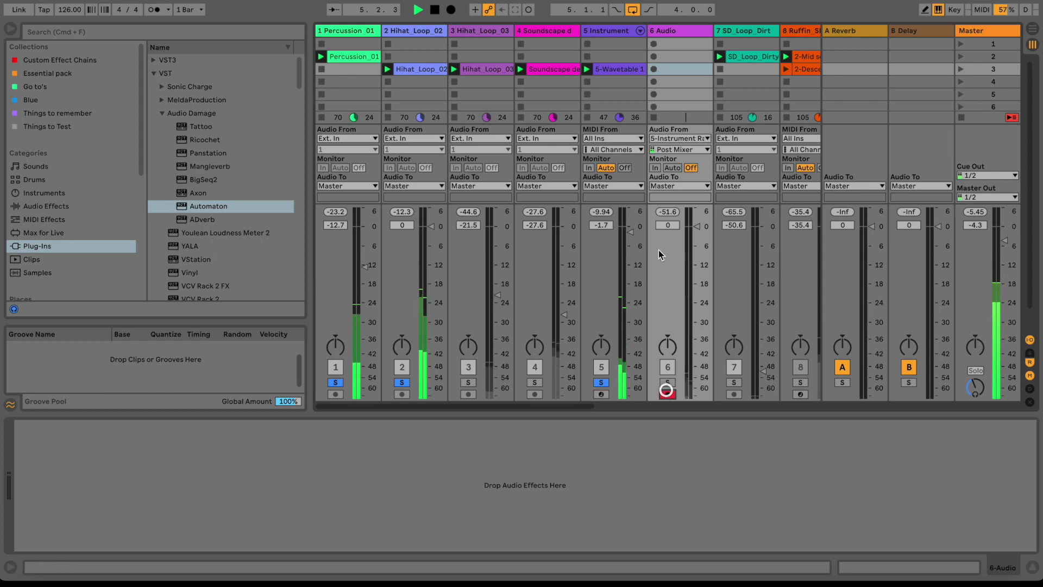
{"action": "left_click", "coordinate": [654, 69]}
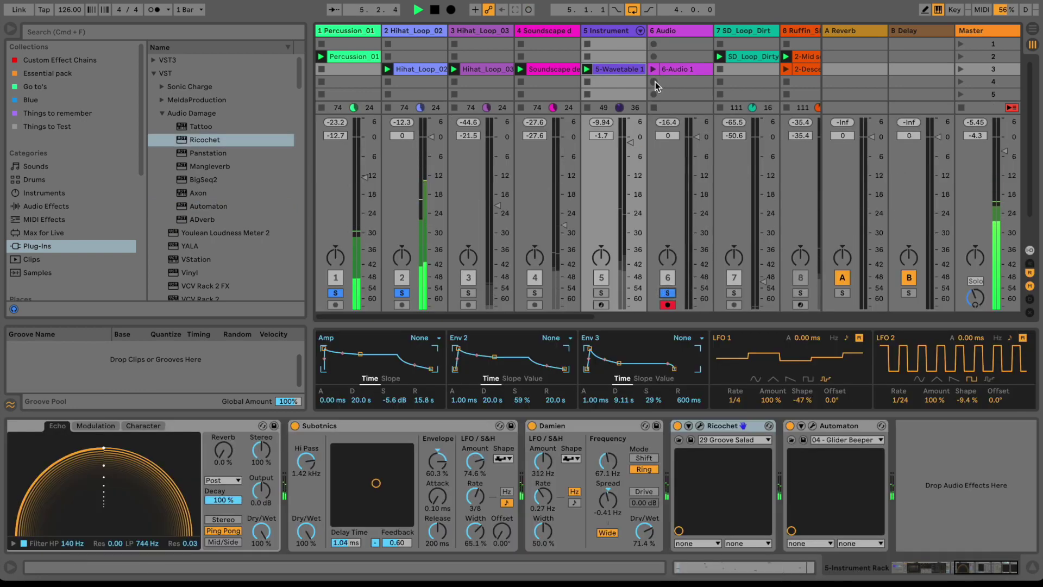
Step: Play the recorded 6-Audio 1 clip, open it, transpose it by -12 st and raise its gain to 12.7 dB
{"action": "left_click", "coordinate": [653, 69]}
{"action": "double_click", "coordinate": [675, 70]}
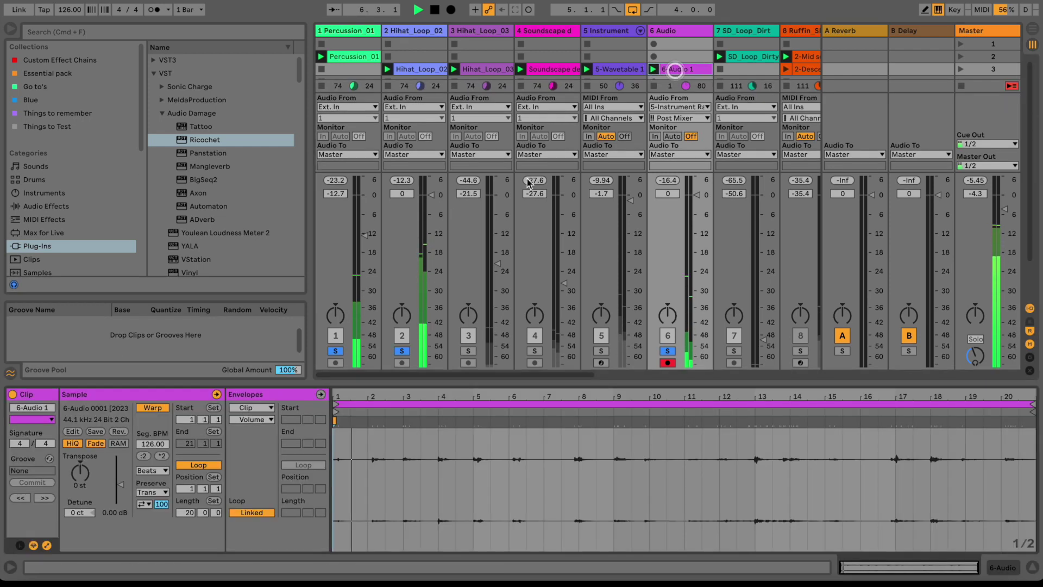
{"action": "left_click_drag", "start_coordinate": [106, 491], "coordinate": [87, 475]}
Step: Try the Tones warp mode on the 6-Audio 1 clip and settle on Texture
{"action": "left_click", "coordinate": [152, 470]}
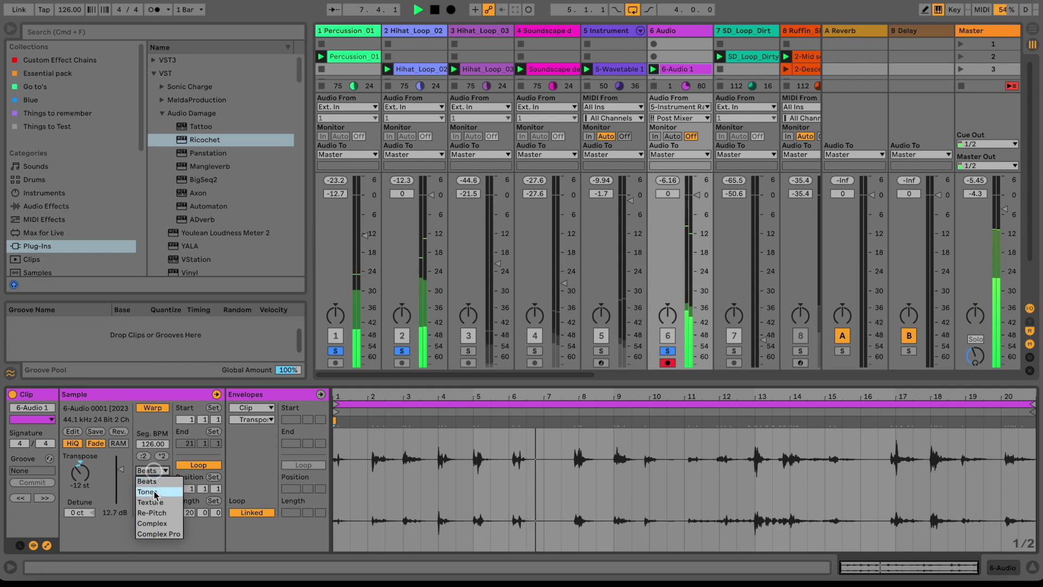
{"action": "left_click", "coordinate": [158, 491]}
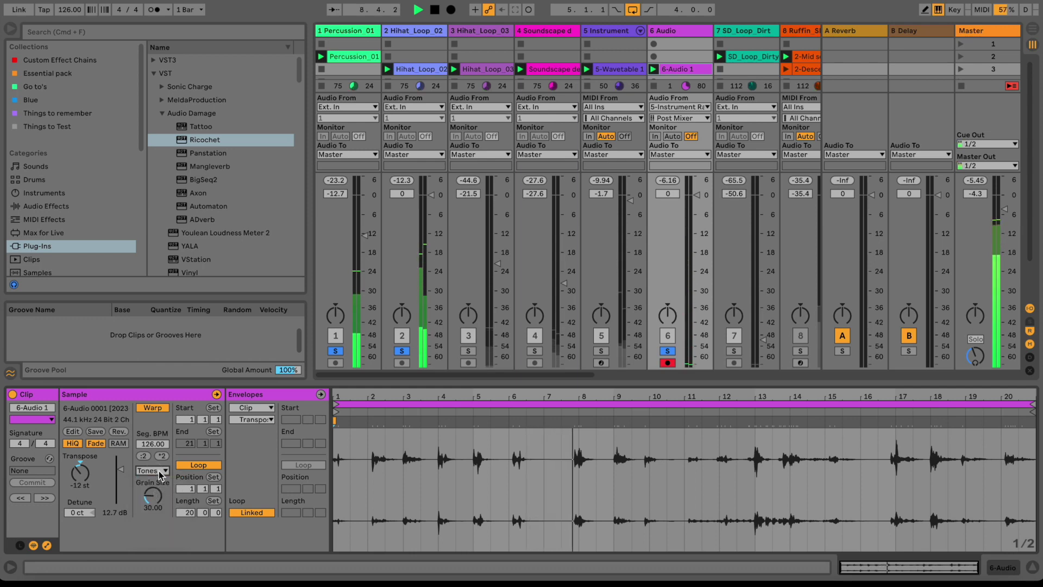
{"action": "left_click", "coordinate": [161, 470]}
{"action": "left_click", "coordinate": [159, 505]}
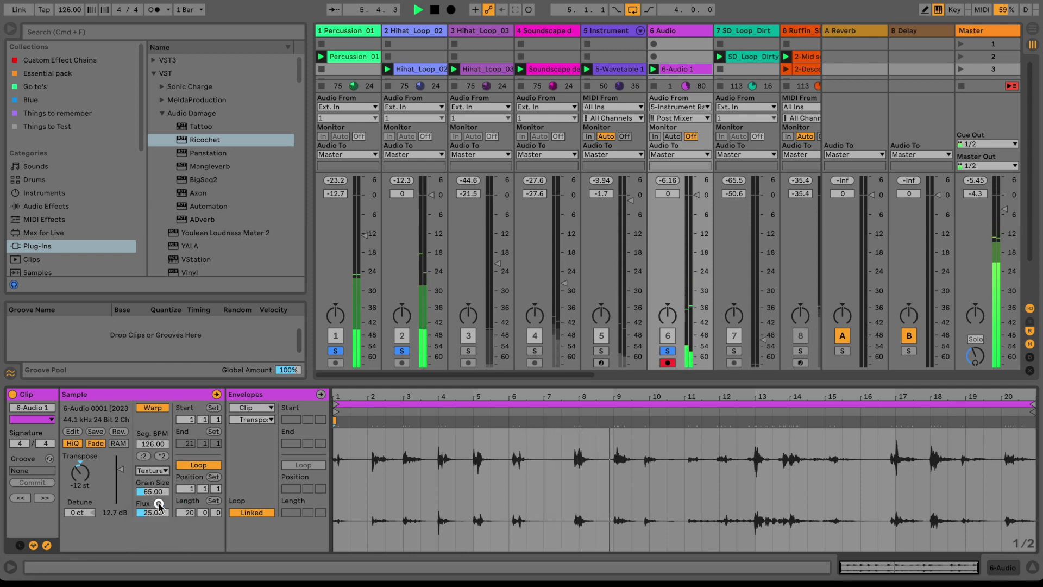
Step: Set the clip's grain size to 26.47 and flux to 8.59, and lower audio track 6 to -3.0 dB
{"action": "left_click_drag", "start_coordinate": [156, 491], "coordinate": [156, 462]}
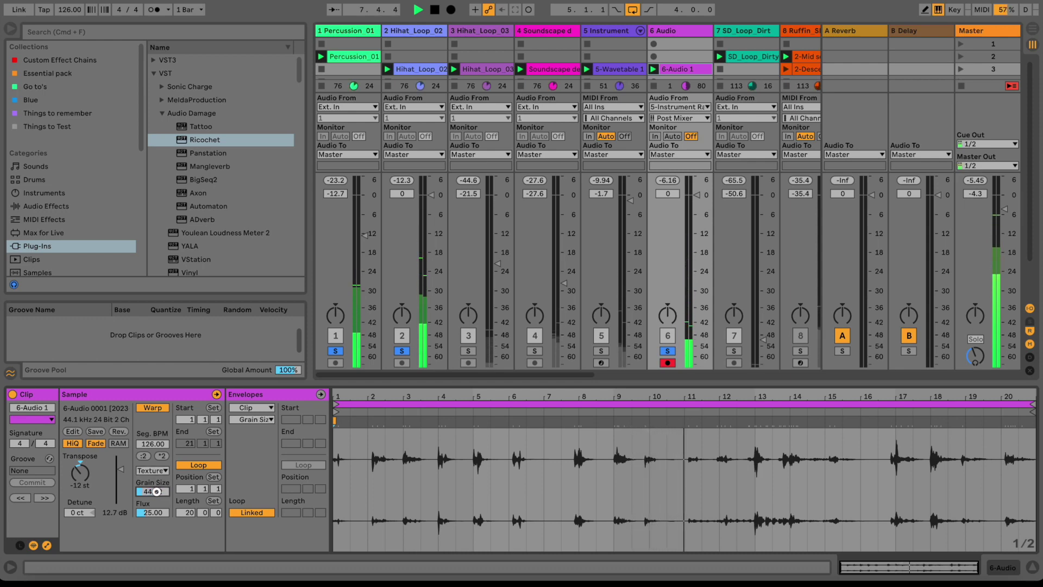
{"action": "left_click_drag", "start_coordinate": [156, 491], "coordinate": [155, 512]}
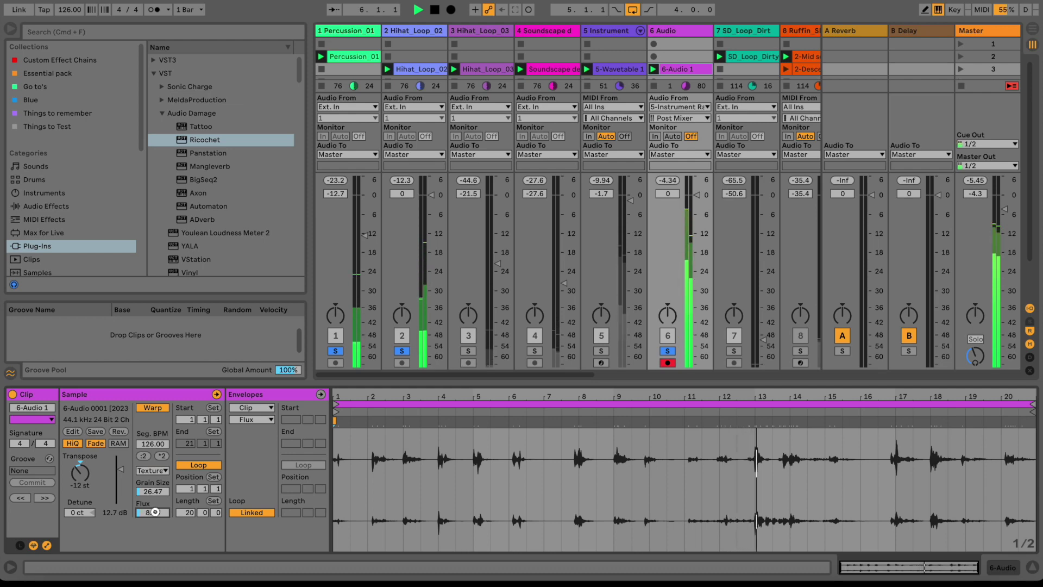
{"action": "left_click_drag", "start_coordinate": [156, 512], "coordinate": [155, 512]}
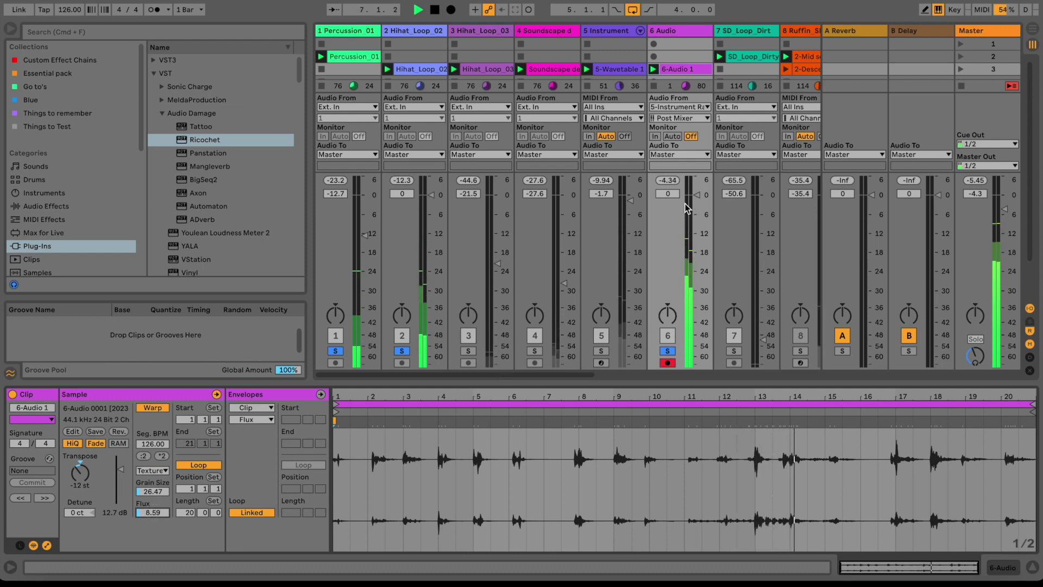
{"action": "left_click_drag", "start_coordinate": [693, 196], "coordinate": [693, 197]}
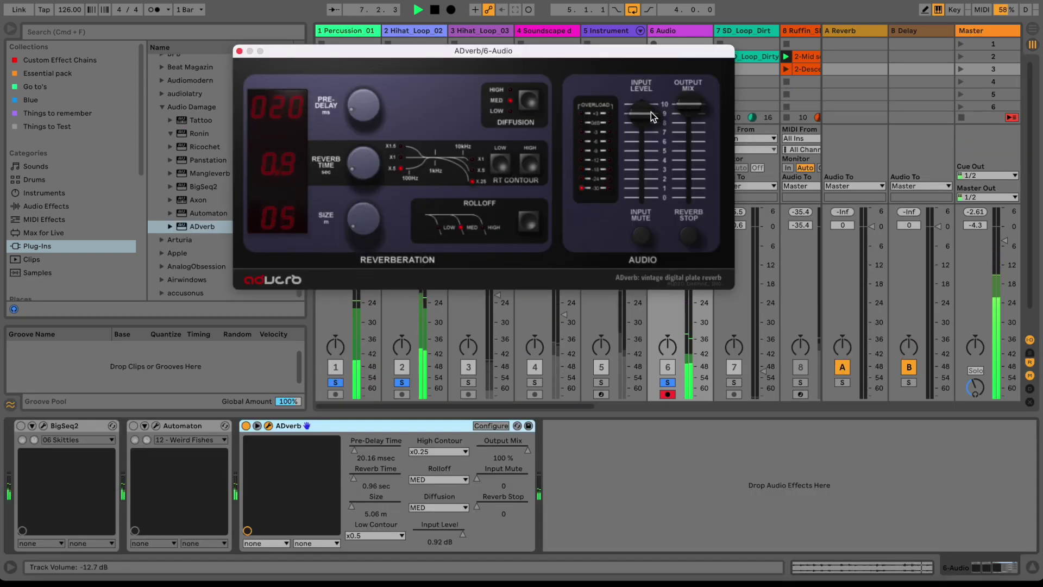
Step: Lower ADverb's input level to -19.53 dB and output mix to 66.42%, and stop playback
{"action": "left_click_drag", "start_coordinate": [641, 112], "coordinate": [647, 172]}
{"action": "left_click_drag", "start_coordinate": [688, 102], "coordinate": [688, 136]}
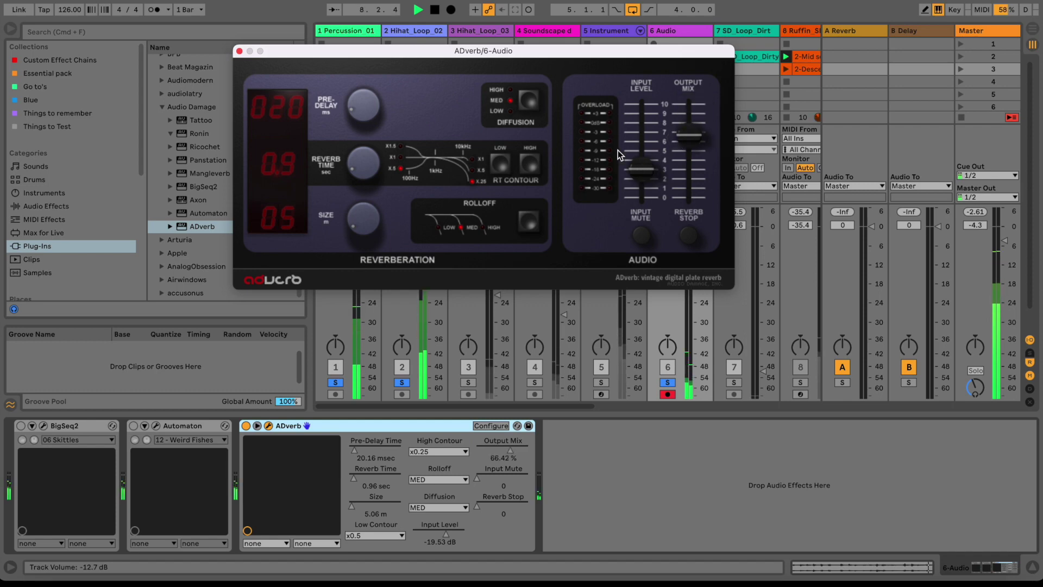
{"action": "key", "text": "space"}
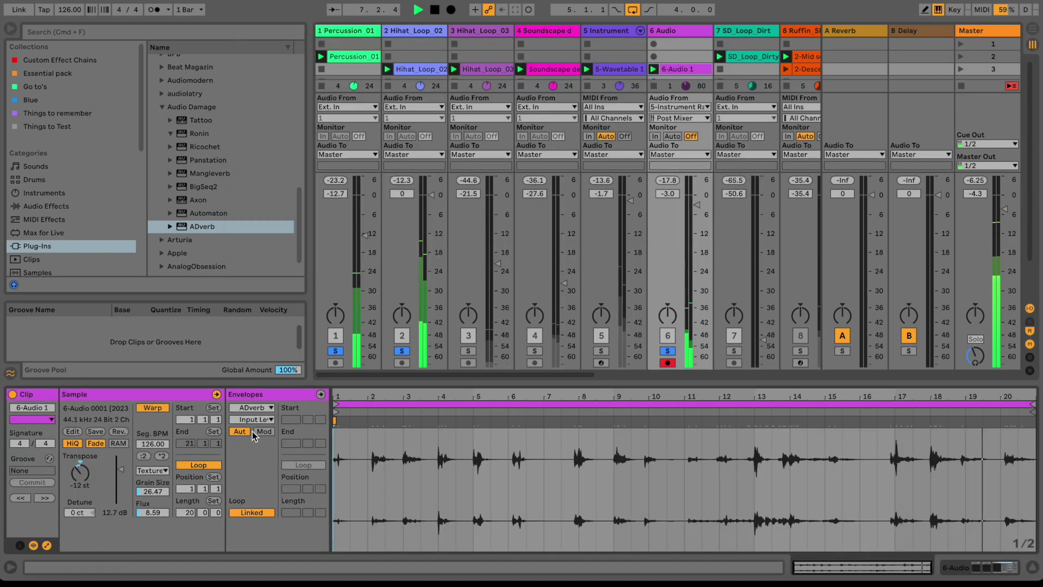
Step: Draw into ADverb's Input Level envelope in the 6-Audio 1 clip and raise the clip's gain to 20.7 dB
{"action": "left_click", "coordinate": [246, 406]}
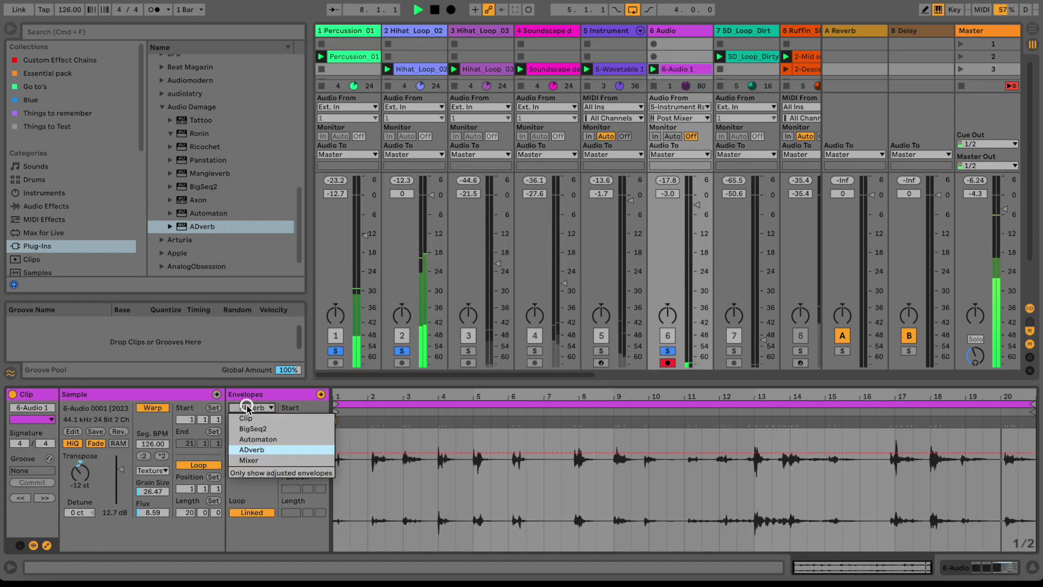
{"action": "left_click", "coordinate": [244, 404]}
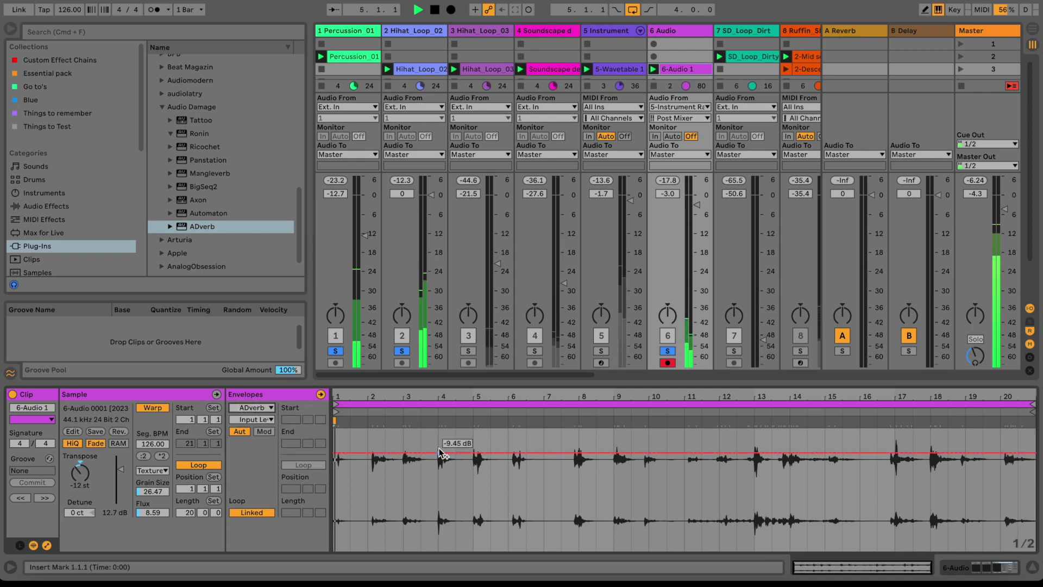
{"action": "key", "text": "super+b"}
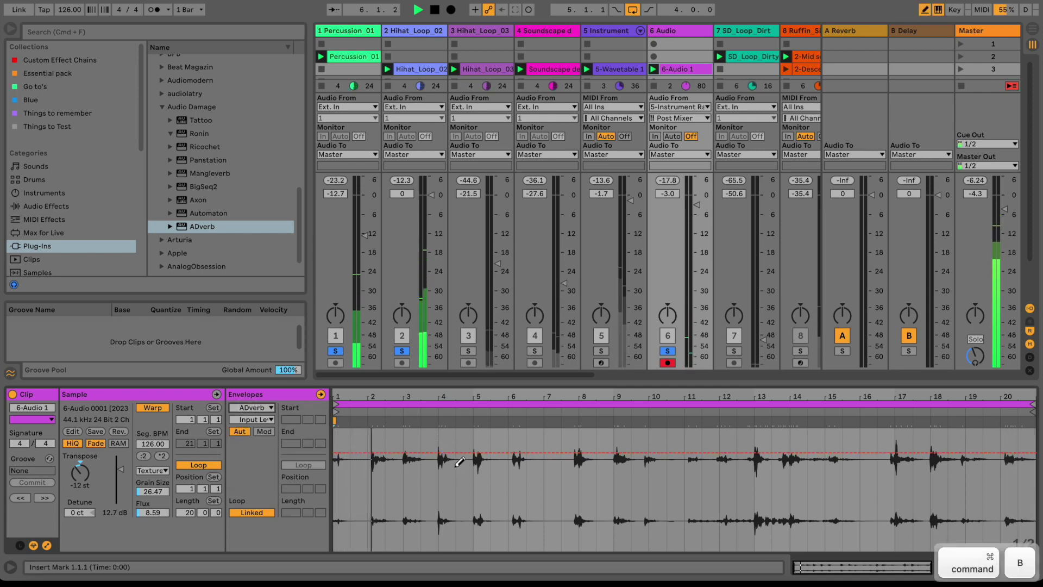
{"action": "left_click_drag", "start_coordinate": [454, 454], "coordinate": [449, 428]}
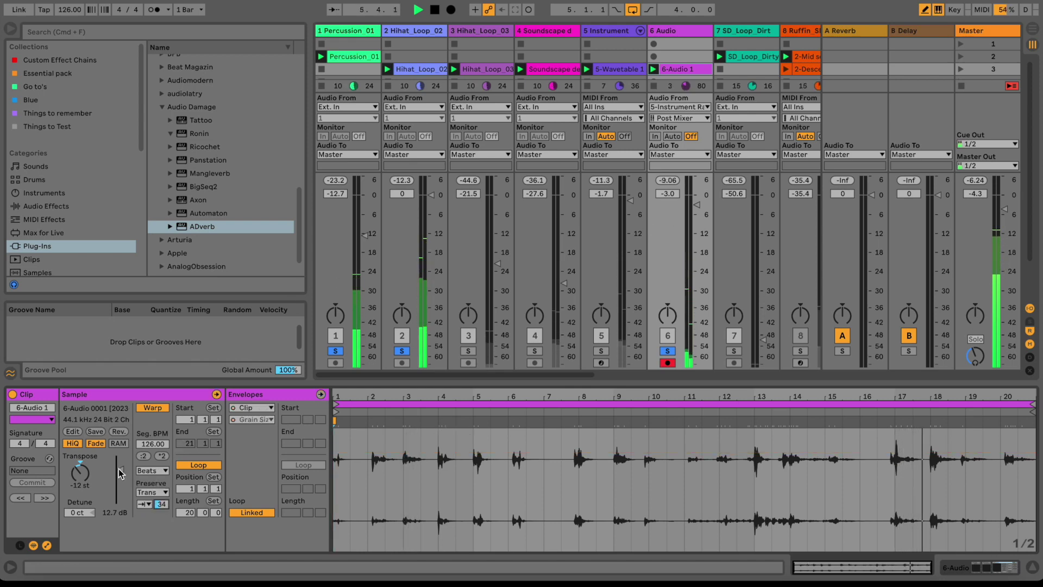
{"action": "left_click_drag", "start_coordinate": [106, 468], "coordinate": [106, 458]}
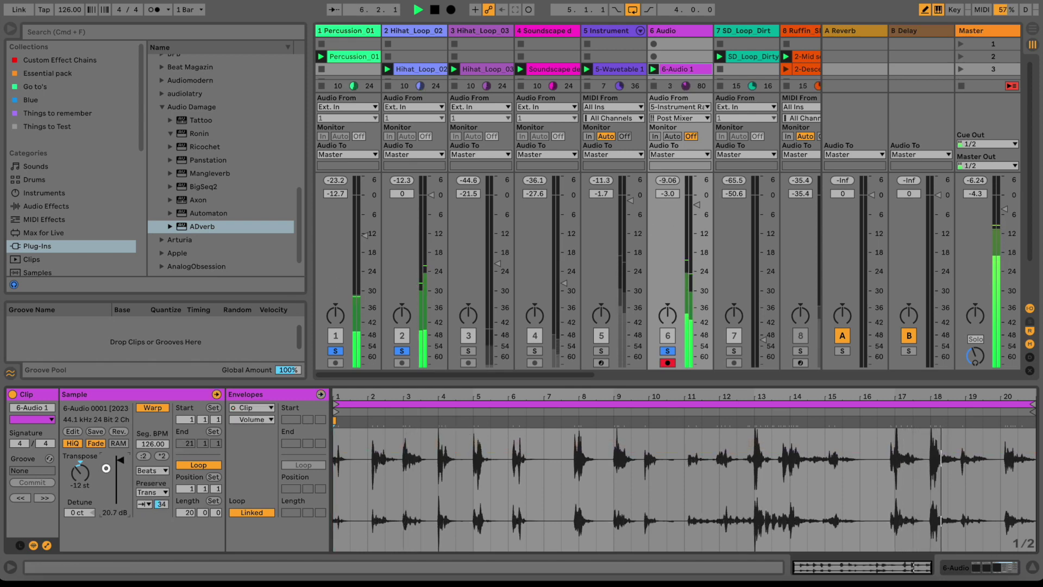
Step: Solo the Soundscape and Hihat_Loop_03 tracks and set the Soundscape track's volume to -32.6 dB
{"action": "left_click", "coordinate": [535, 351]}
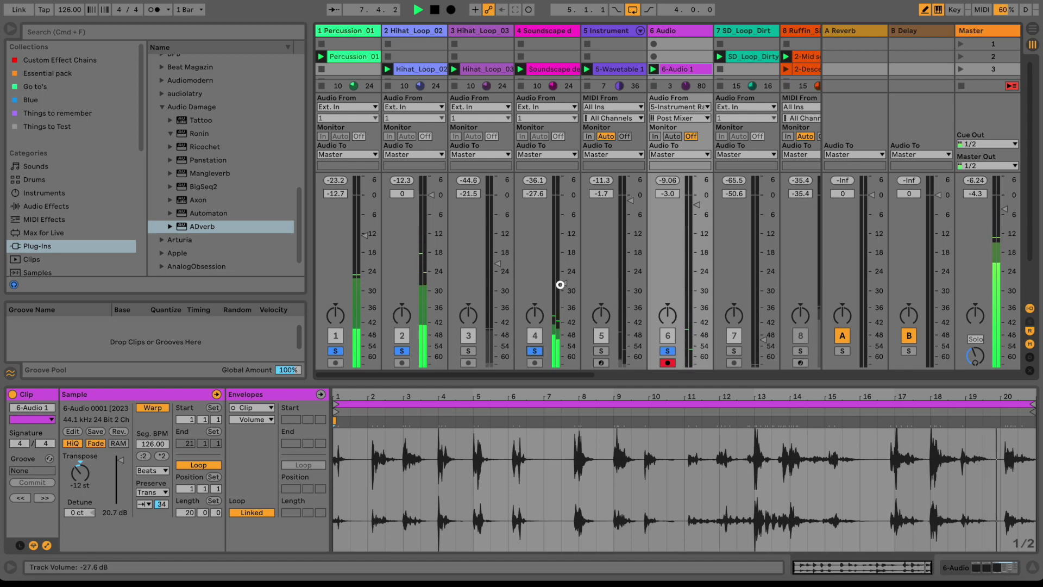
{"action": "mouse_move", "coordinate": [561, 283]}
{"action": "left_mouse_down"}
{"action": "mouse_move", "coordinate": [560, 271]}
{"action": "mouse_move", "coordinate": [560, 301]}
{"action": "mouse_move", "coordinate": [560, 266]}
{"action": "left_mouse_up"}
{"action": "left_click", "coordinate": [468, 351]}
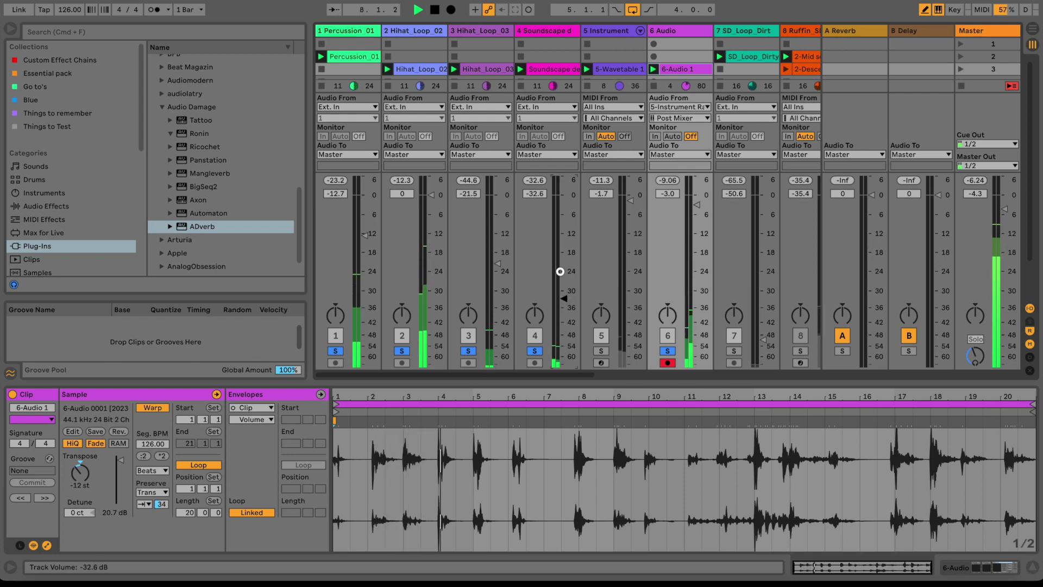
{"action": "left_click_drag", "start_coordinate": [500, 375], "coordinate": [587, 380]}
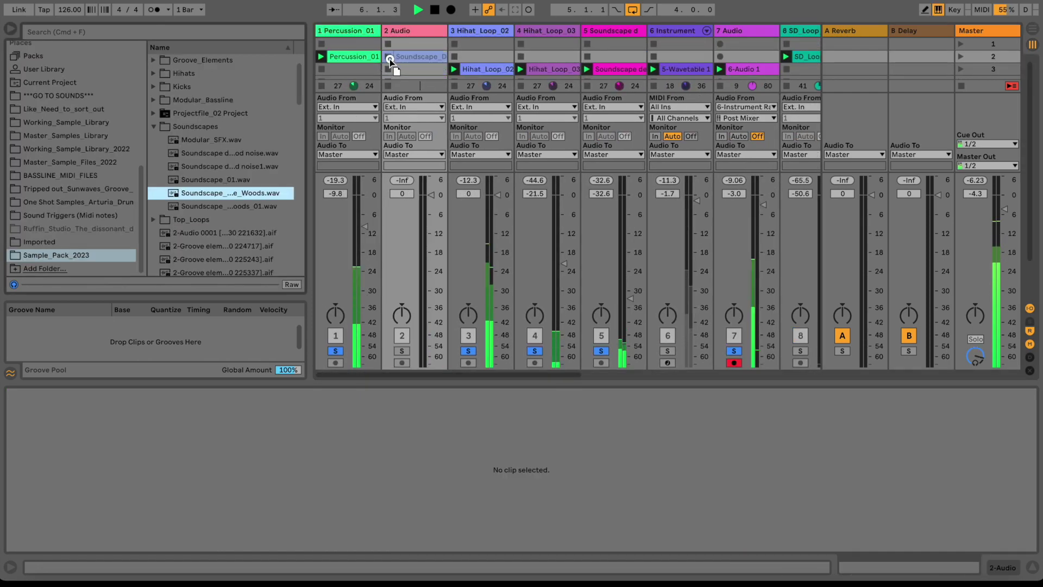
Step: Place the Woods soundscape sample in the second slot of audio track 2, lower that track's volume and solo it
{"action": "left_click", "coordinate": [412, 56]}
{"action": "left_click_drag", "start_coordinate": [428, 197], "coordinate": [428, 254]}
{"action": "left_click", "coordinate": [401, 349]}
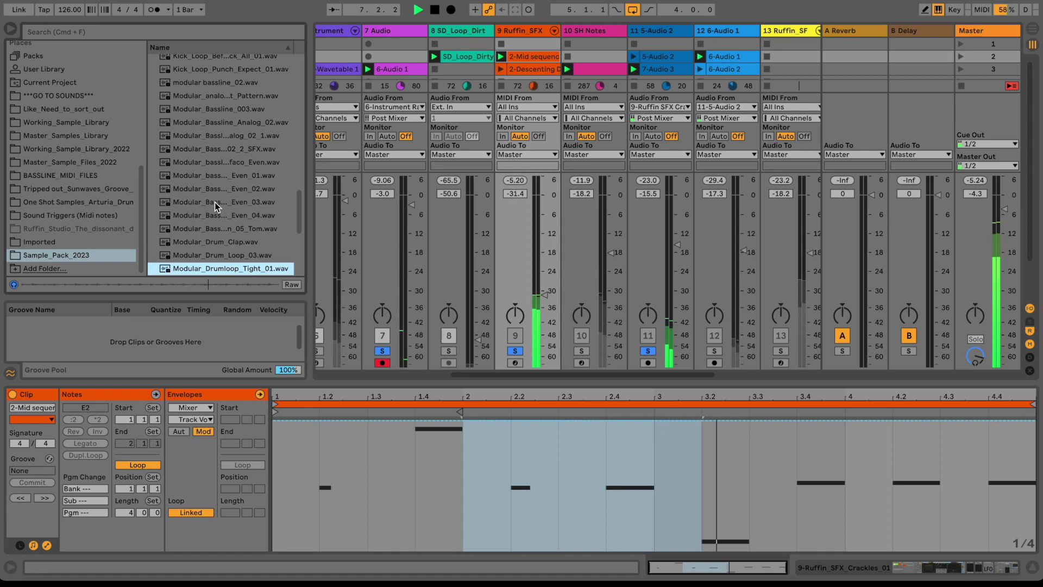
Step: Insert an audio track after the Instrument track, add Modular_Drumloop_Tight_01.wav to its third slot and launch the clip
{"action": "left_click", "coordinate": [336, 30]}
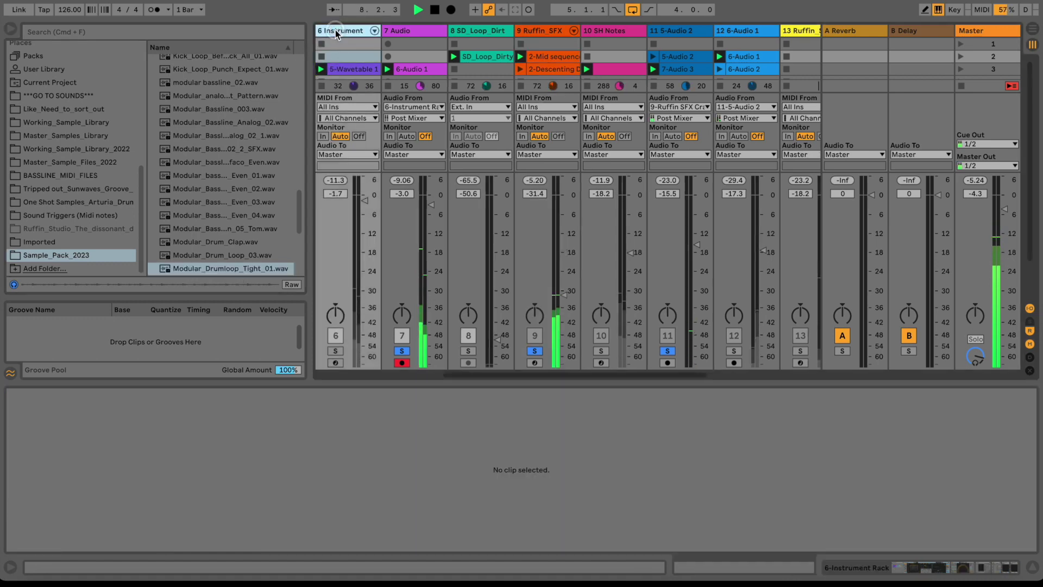
{"action": "key", "text": "super+t"}
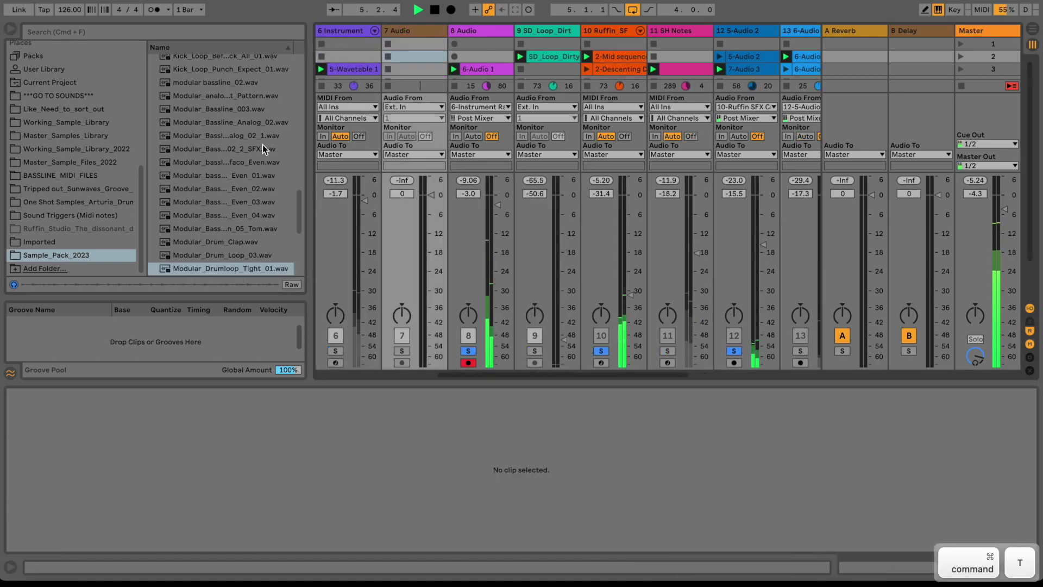
{"action": "left_click", "coordinate": [206, 266]}
{"action": "left_click_drag", "start_coordinate": [206, 268], "coordinate": [364, 111]}
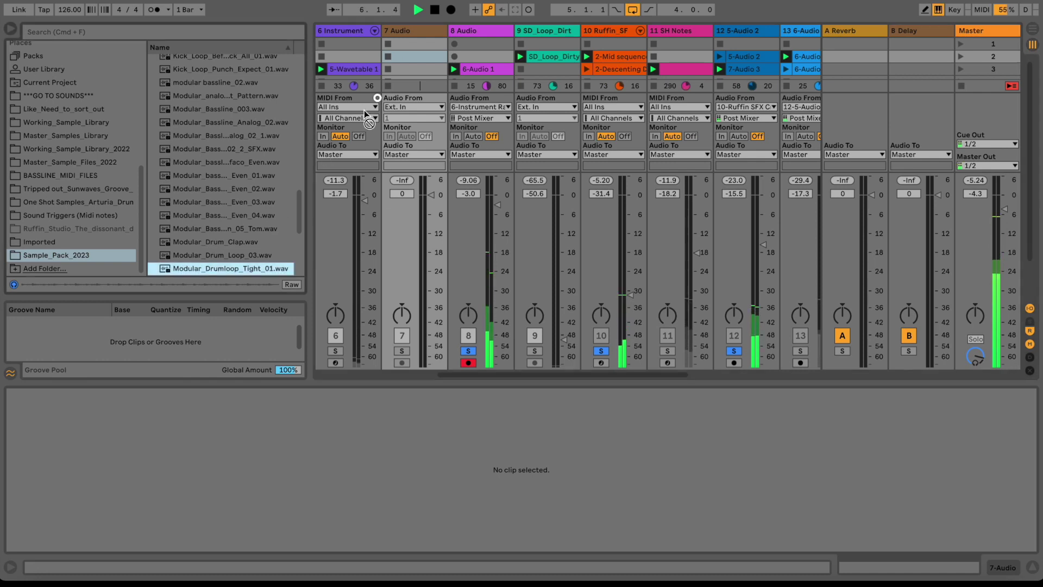
{"action": "left_click_drag", "start_coordinate": [399, 67], "coordinate": [399, 67]}
{"action": "left_click", "coordinate": [389, 68]}
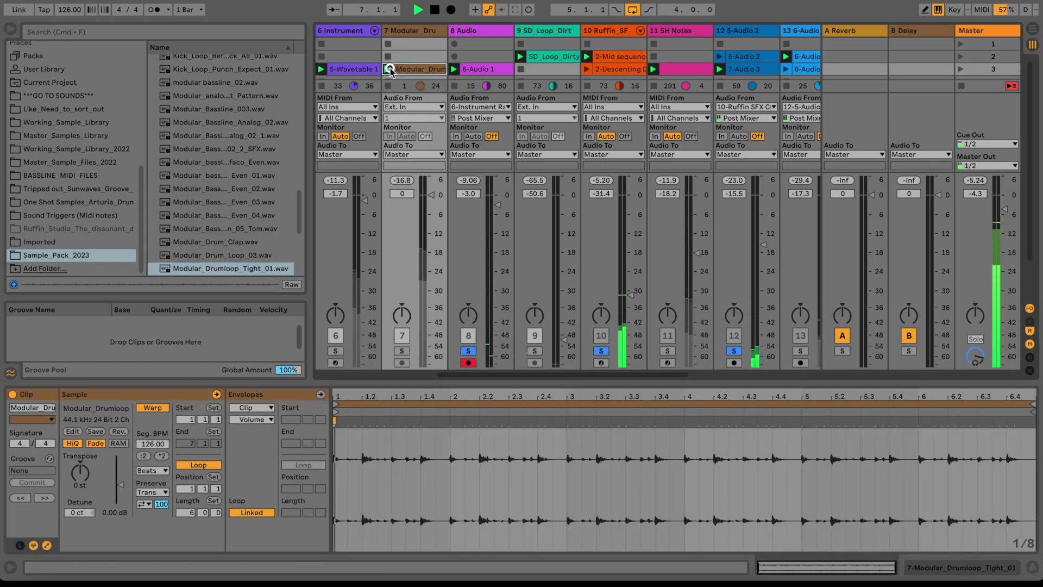
Step: Solo the Modular_Drumloop_Tight_01 track and raise its clip's gain to 8.06 dB
{"action": "left_click", "coordinate": [401, 350]}
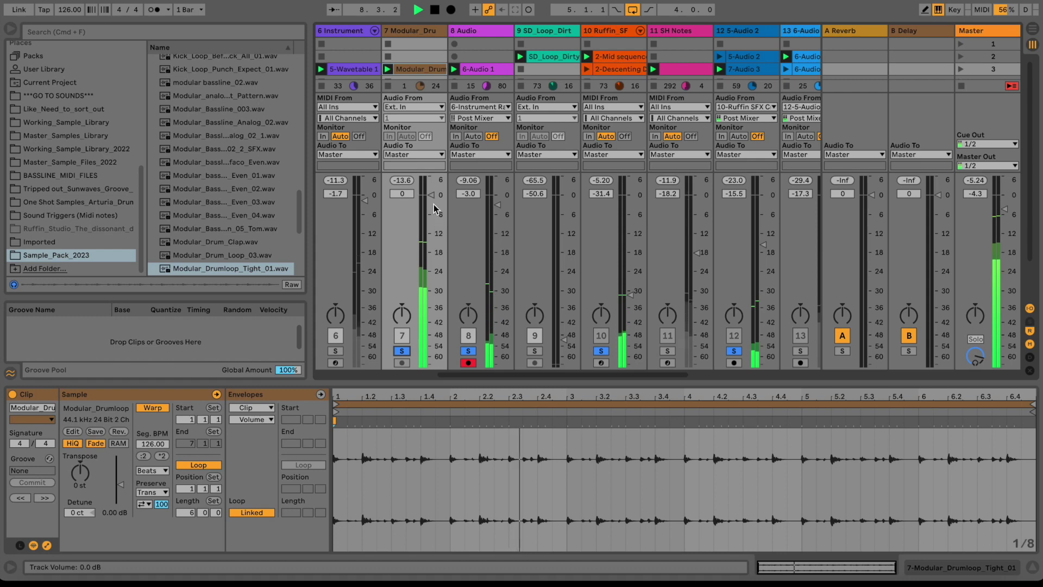
{"action": "left_click", "coordinate": [428, 68]}
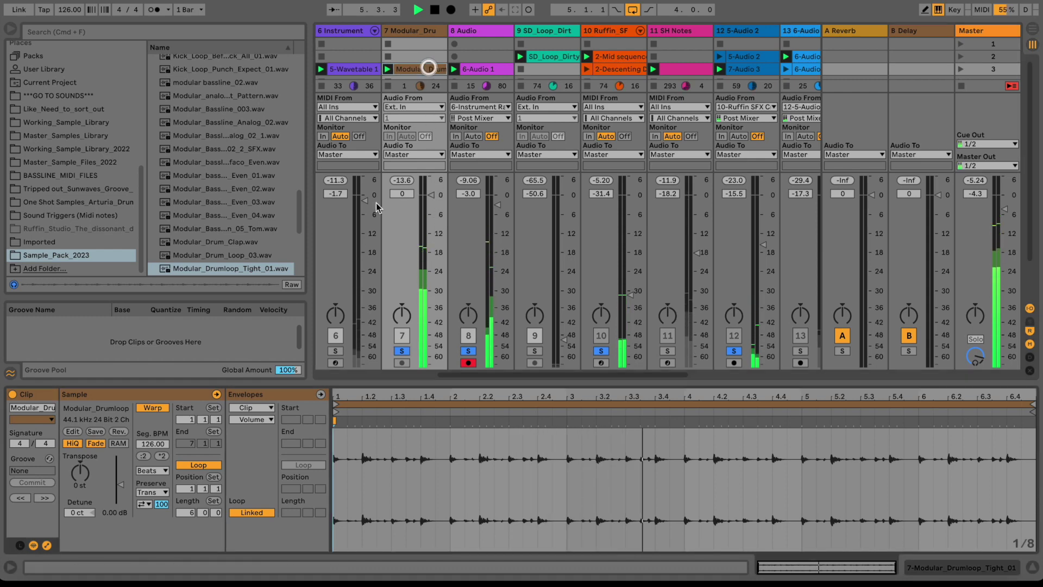
{"action": "left_click_drag", "start_coordinate": [106, 480], "coordinate": [106, 482]}
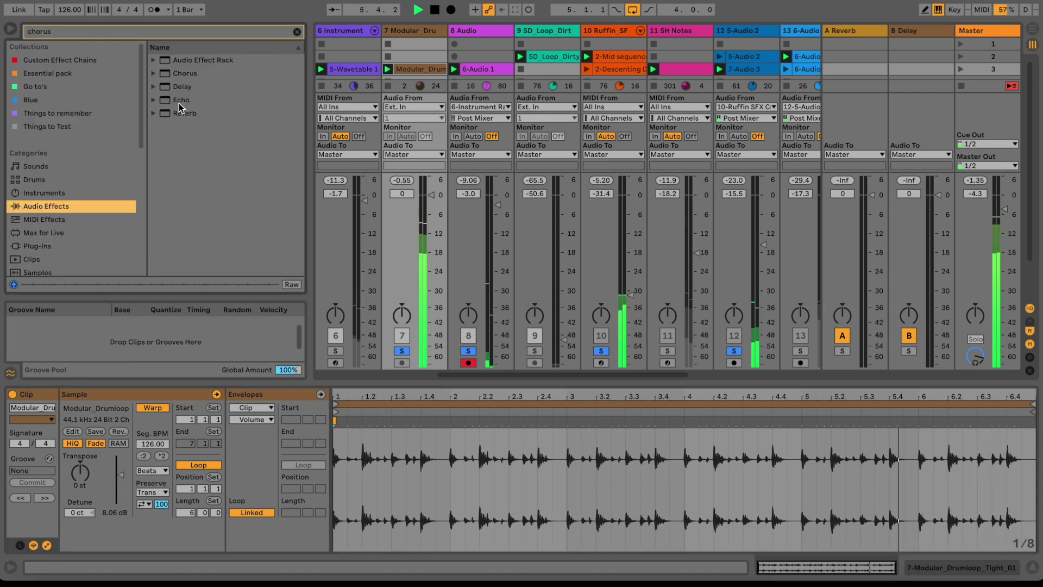
Step: Add a Chorus effect to the Modular_Drumloop track with highpass 1.14 kHz, dry/wet 74 % and modulation rate 4.76 Hz
{"action": "left_click_drag", "start_coordinate": [179, 73], "coordinate": [412, 67]}
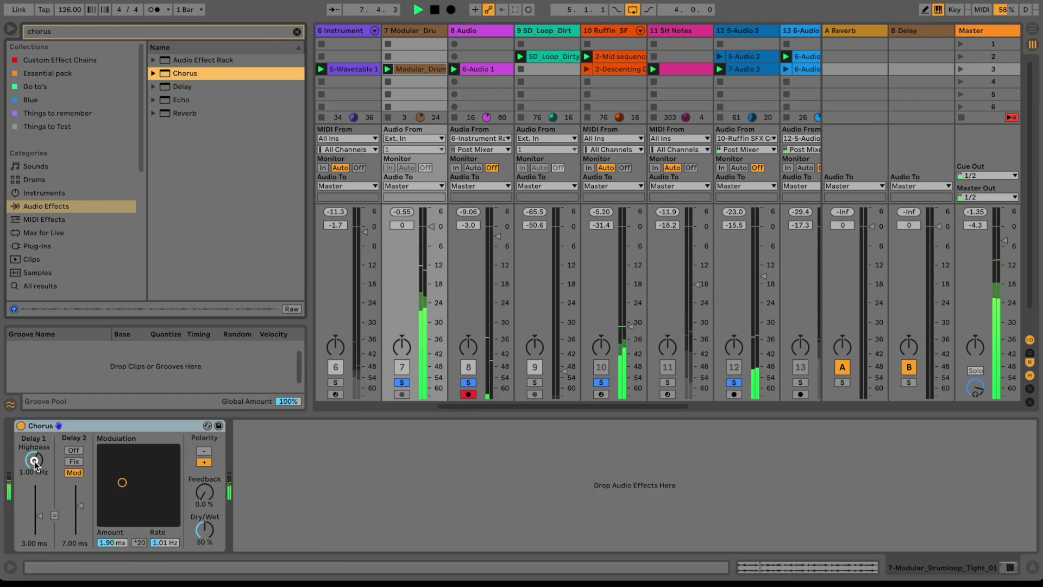
{"action": "left_click_drag", "start_coordinate": [34, 461], "coordinate": [34, 456]}
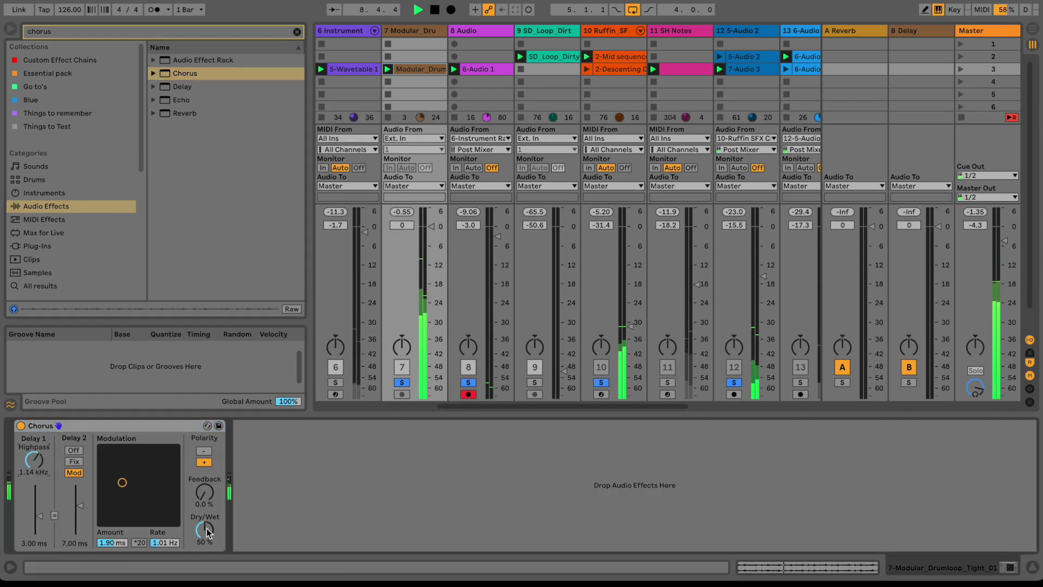
{"action": "left_click_drag", "start_coordinate": [206, 530], "coordinate": [213, 526]}
{"action": "left_click_drag", "start_coordinate": [156, 545], "coordinate": [156, 541]}
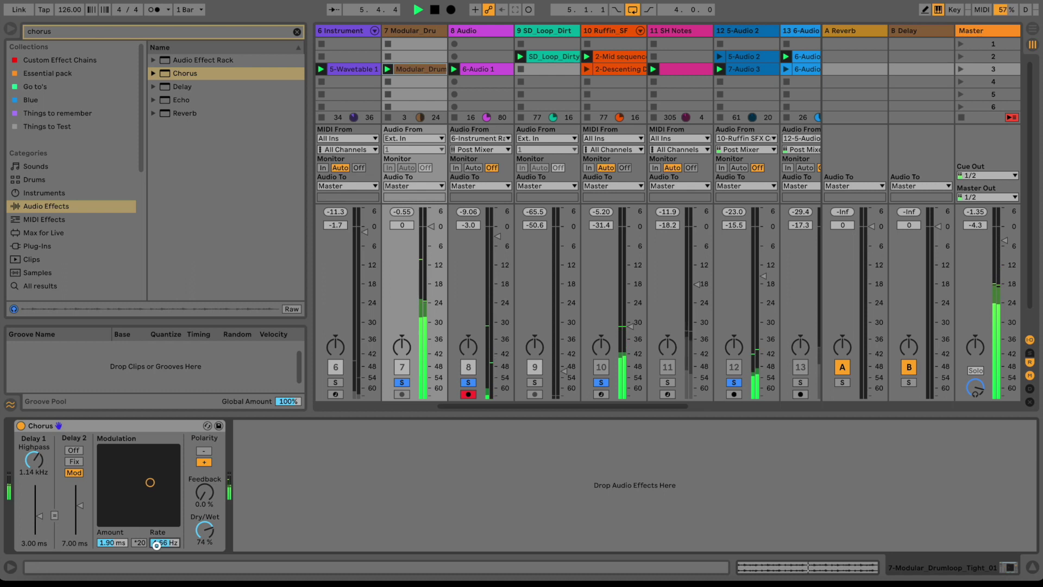
Step: Set the Chorus feedback to 30 %, modulation amount to 0.70 ms and Delay 1 time to 0.01 ms
{"action": "left_click_drag", "start_coordinate": [206, 502], "coordinate": [206, 499]}
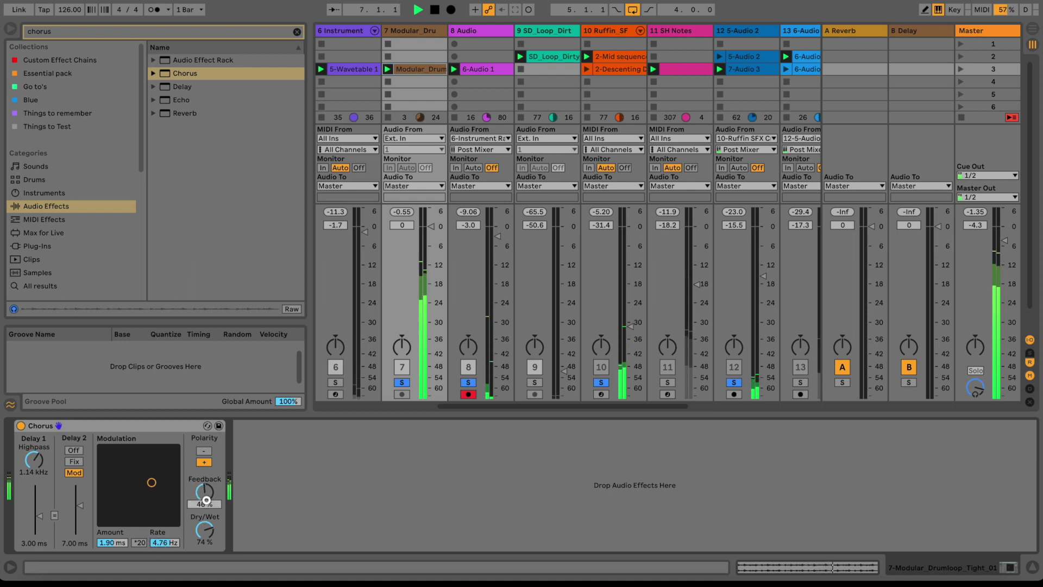
{"action": "left_click_drag", "start_coordinate": [206, 499], "coordinate": [207, 500]}
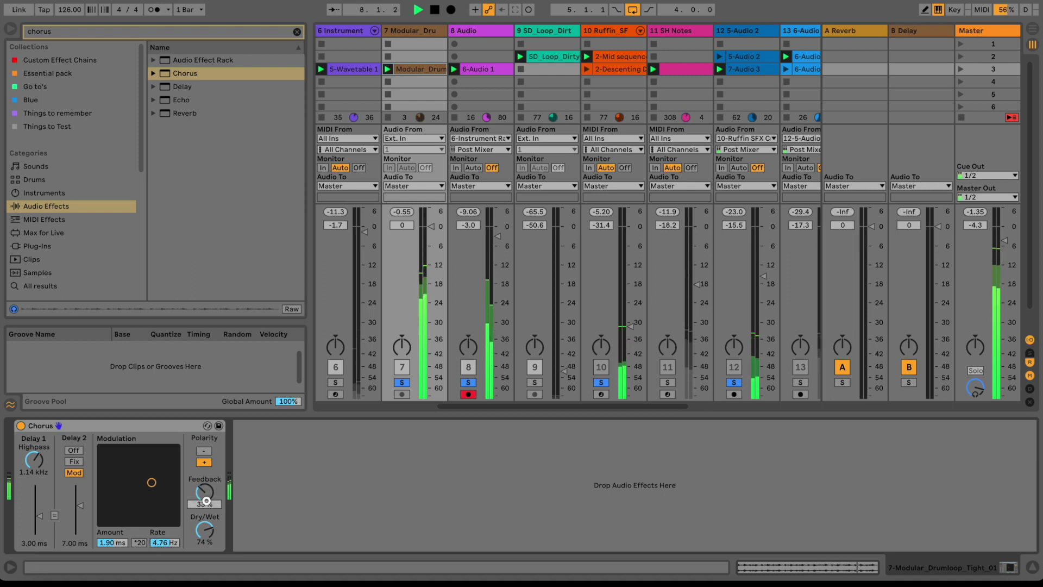
{"action": "left_click_drag", "start_coordinate": [111, 545], "coordinate": [109, 541]}
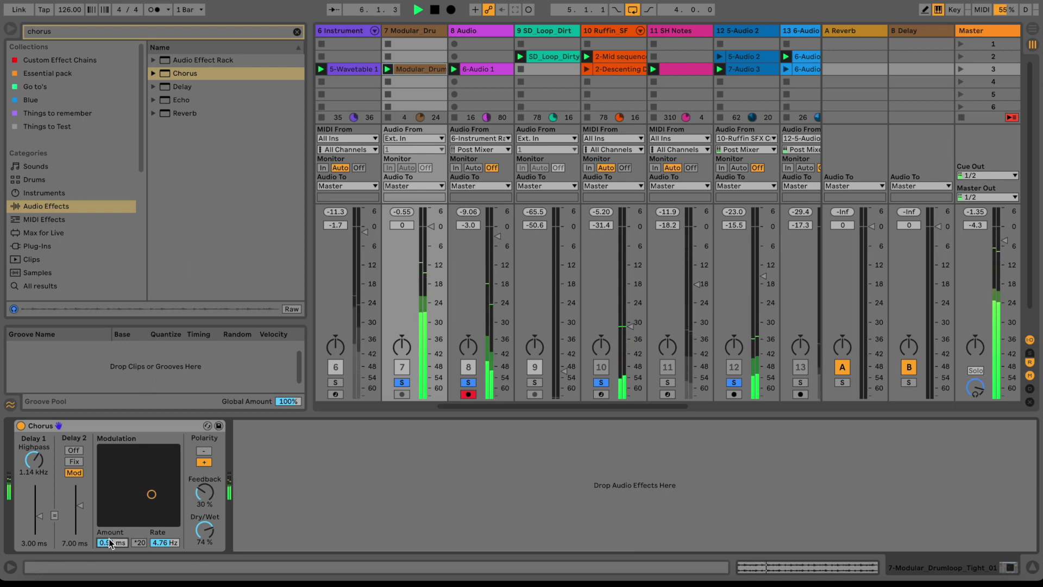
{"action": "left_click_drag", "start_coordinate": [110, 541], "coordinate": [109, 541]}
{"action": "mouse_move", "coordinate": [36, 522]}
{"action": "left_mouse_down"}
{"action": "mouse_move", "coordinate": [24, 506]}
{"action": "mouse_move", "coordinate": [25, 527]}
{"action": "left_mouse_up"}
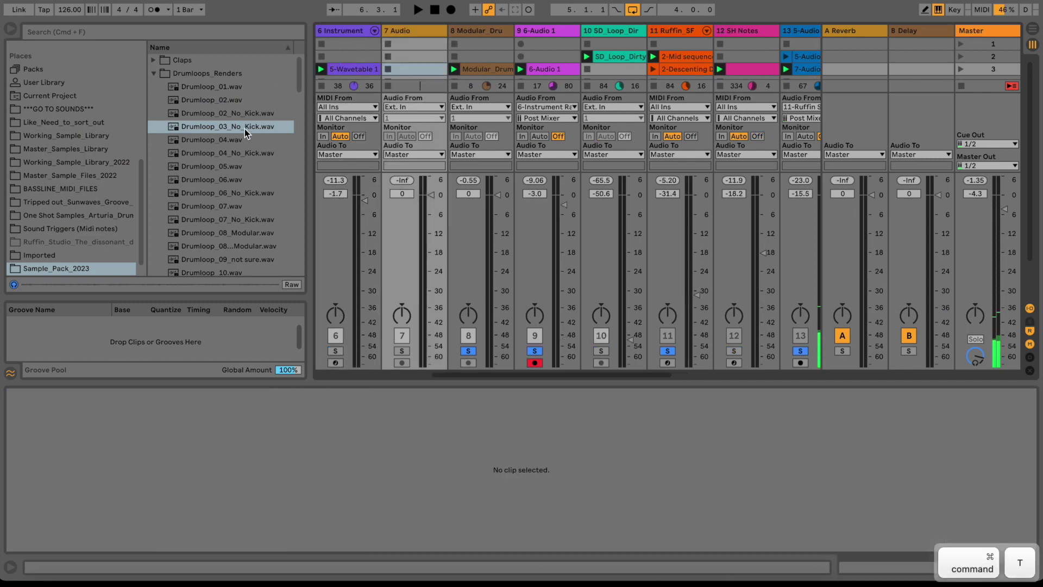
Step: Add Drumloop_03_No_Kick.wav on a new audio track after the Instrument track, solo and launch it, and set the track volume to -4.0 dB
{"action": "left_click_drag", "start_coordinate": [245, 128], "coordinate": [393, 58]}
{"action": "left_click", "coordinate": [402, 350]}
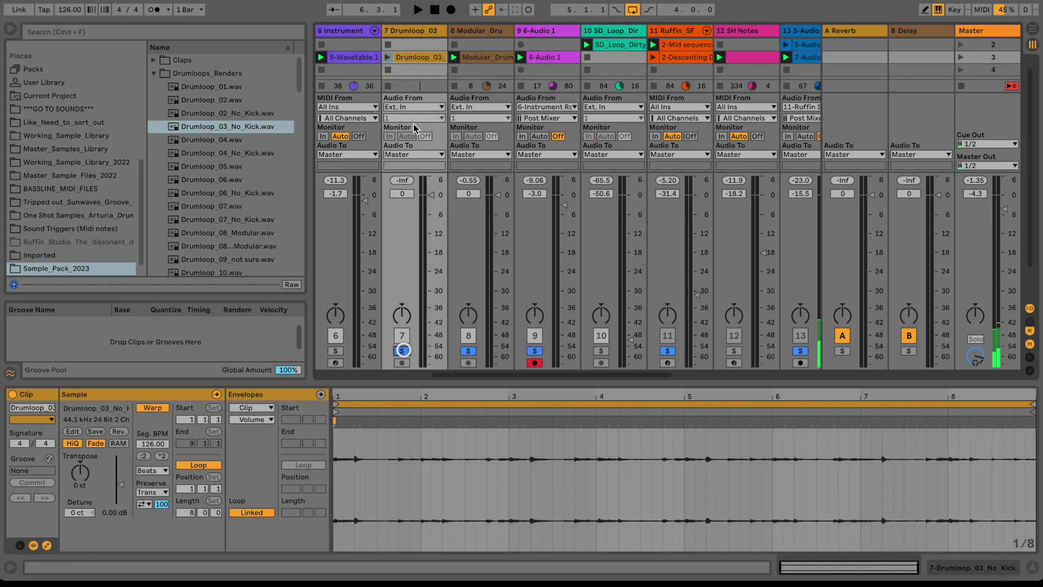
{"action": "left_click", "coordinate": [385, 57]}
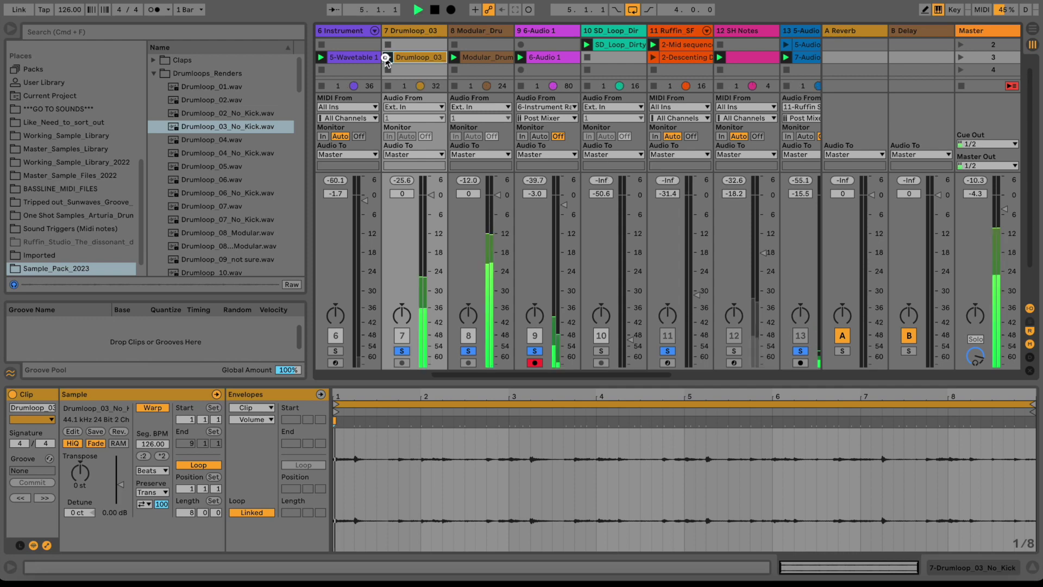
{"action": "left_click_drag", "start_coordinate": [428, 195], "coordinate": [428, 201]}
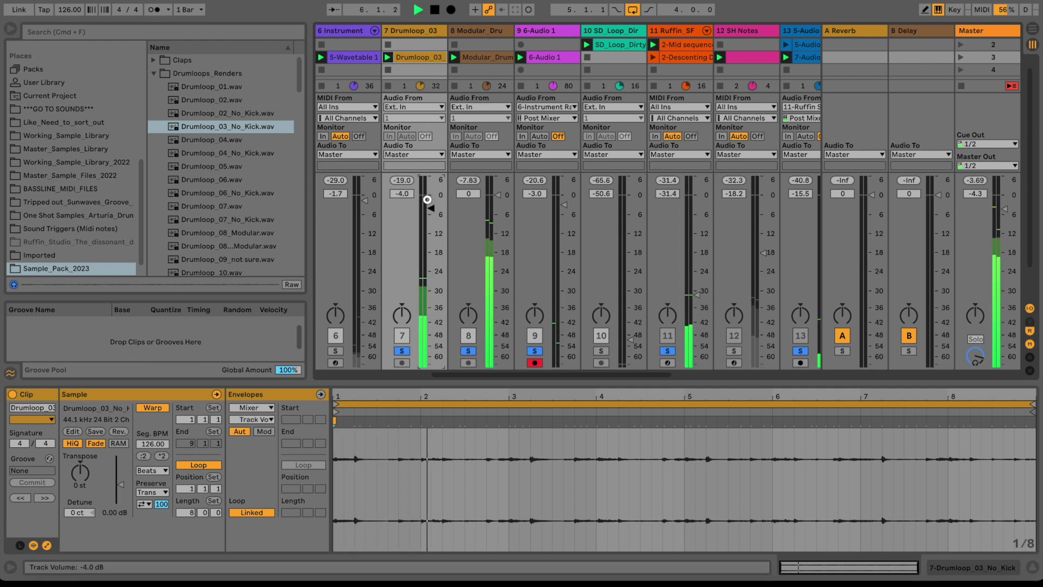
Step: Move the Chorus from the Modular_Drumloop track to the Drumloop_03 track and set the Drumloop_03 volume to -8.3 dB
{"action": "left_click", "coordinate": [482, 32]}
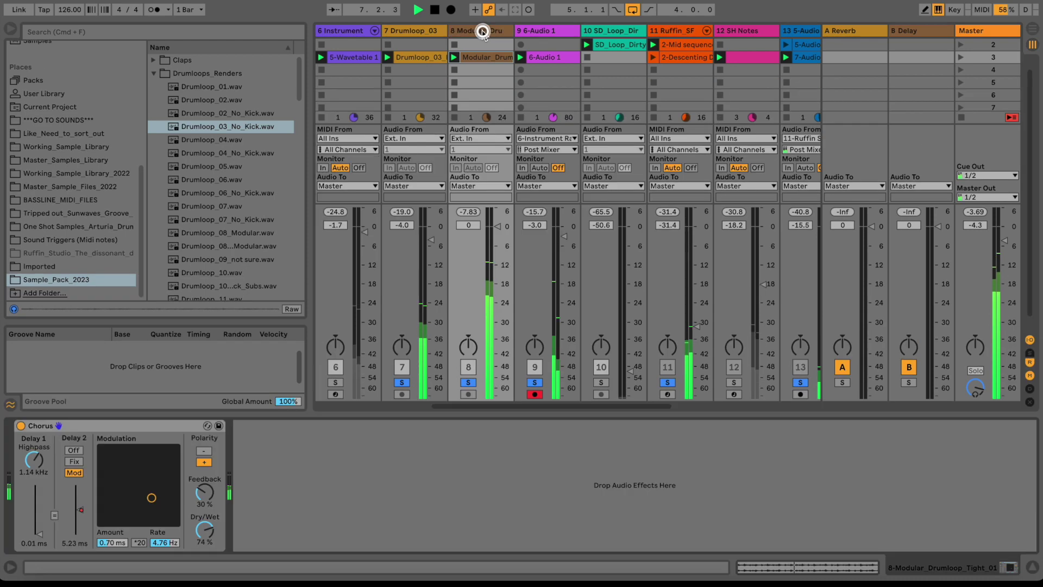
{"action": "left_click", "coordinate": [482, 32]}
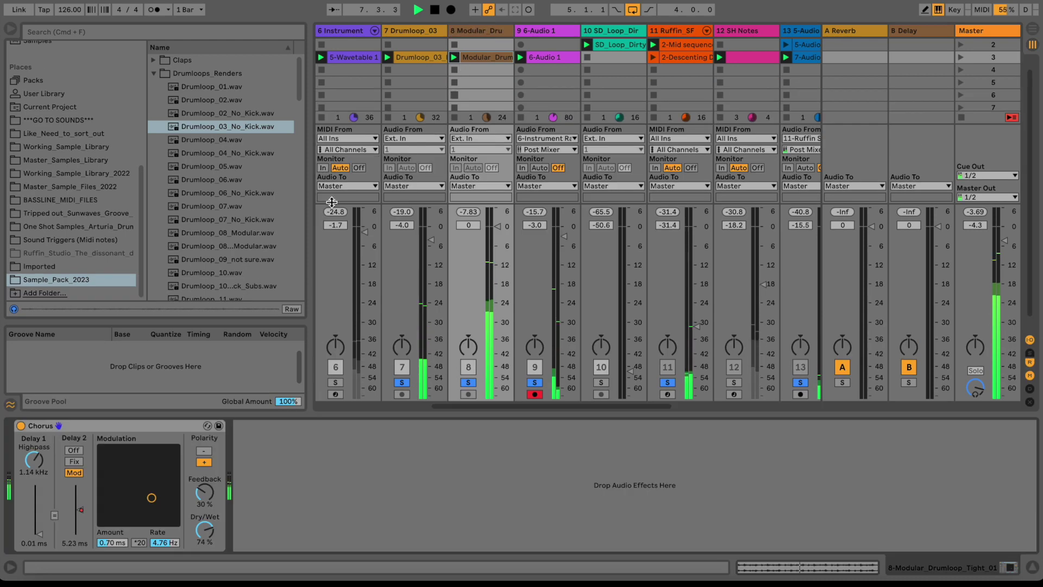
{"action": "left_click", "coordinate": [150, 428]}
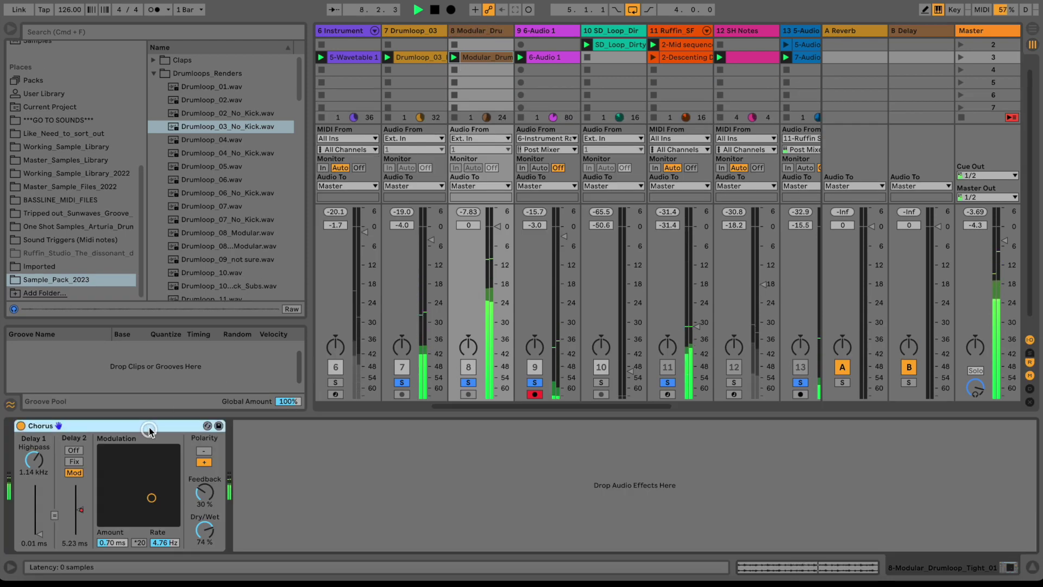
{"action": "left_click", "coordinate": [407, 71]}
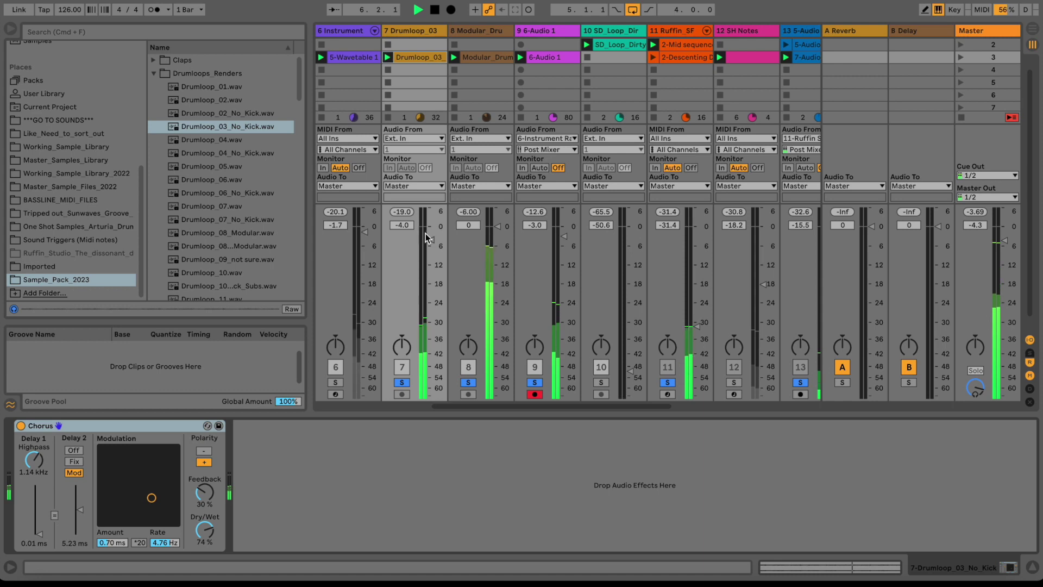
{"action": "left_click_drag", "start_coordinate": [425, 233], "coordinate": [428, 253]}
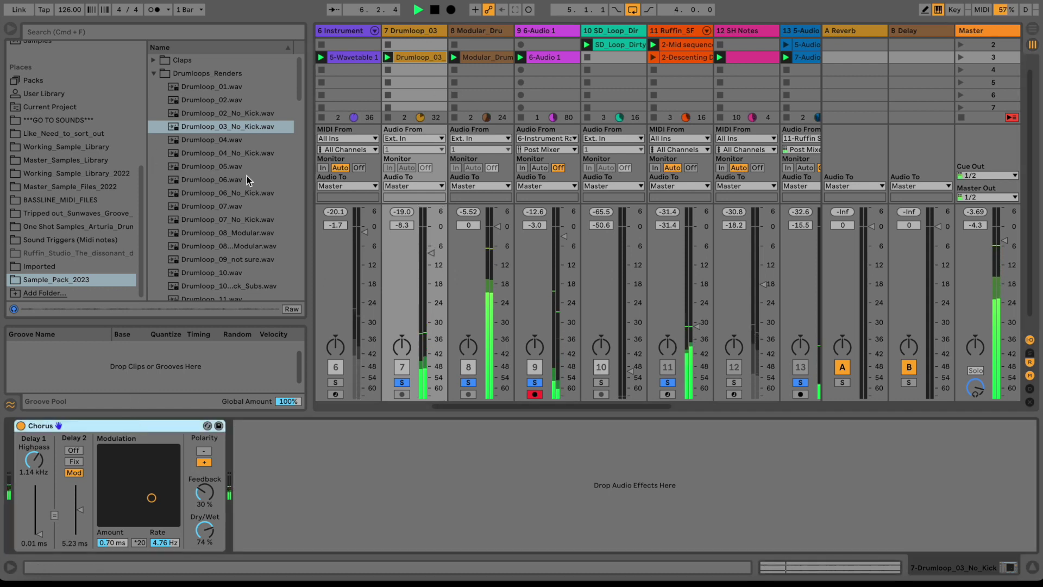
Step: Add the Audio Damage Ricochet plug-in after Chorus on the Drumloop_03 track, with mix at 21.5 % and grid size at 0.14
{"action": "scroll", "coordinate": [62, 168], "scroll_direction": "up", "scroll_amount": 8}
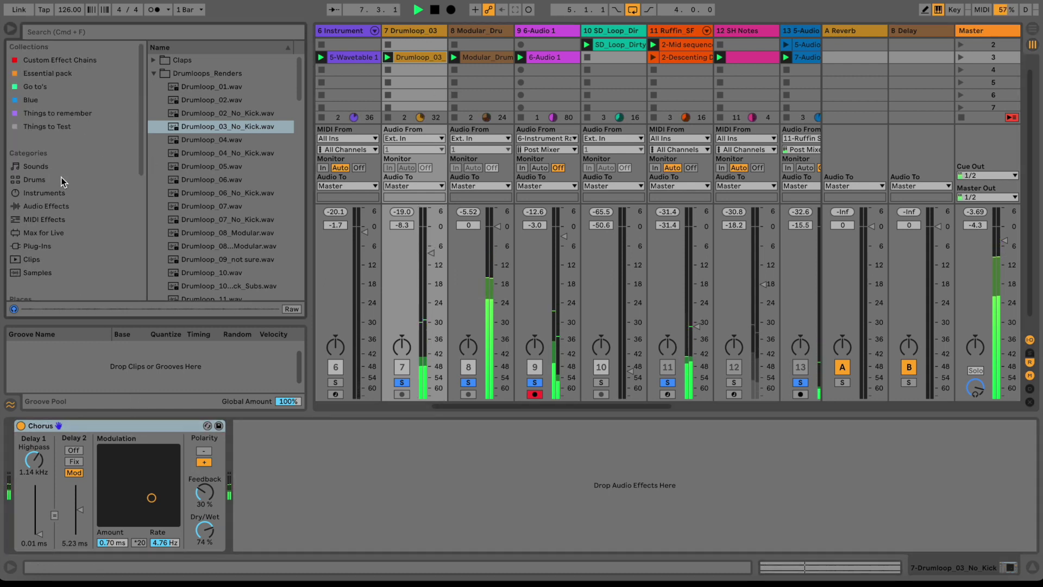
{"action": "left_click", "coordinate": [43, 245]}
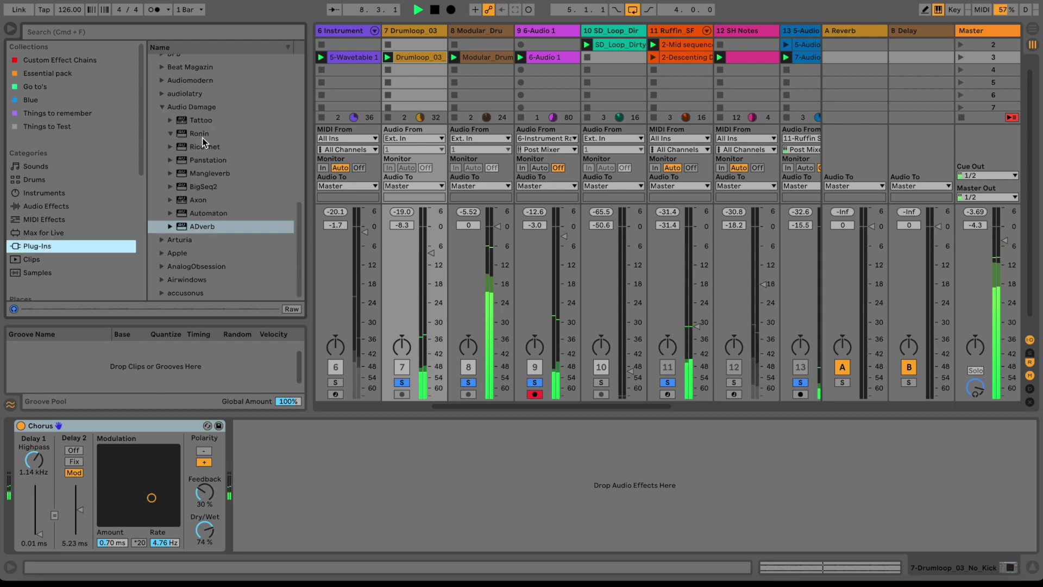
{"action": "left_click_drag", "start_coordinate": [202, 145], "coordinate": [289, 441]}
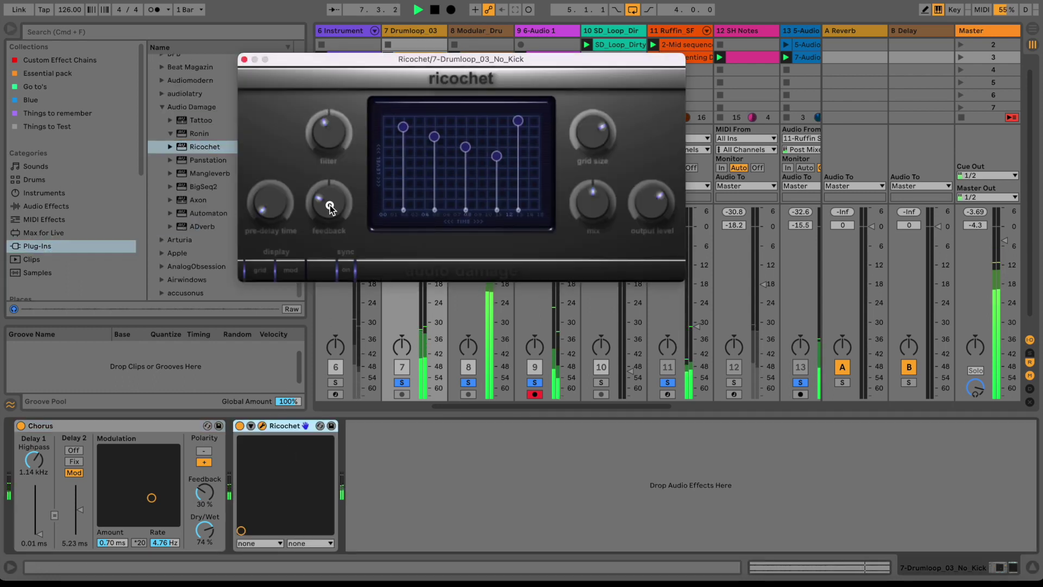
{"action": "left_click", "coordinate": [252, 426]}
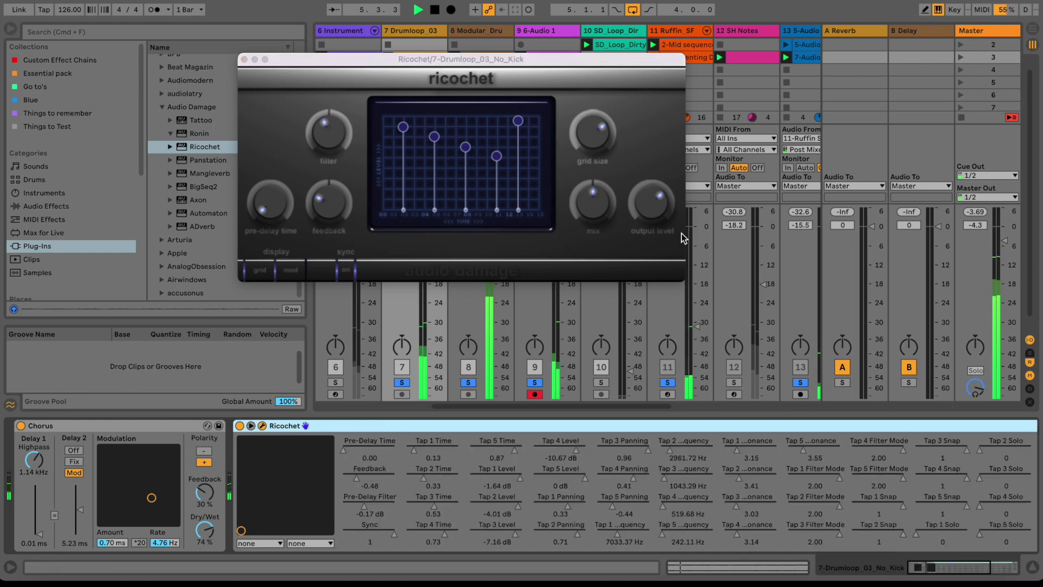
{"action": "left_click", "coordinate": [642, 263]}
{"action": "left_click_drag", "start_coordinate": [594, 203], "coordinate": [597, 233]}
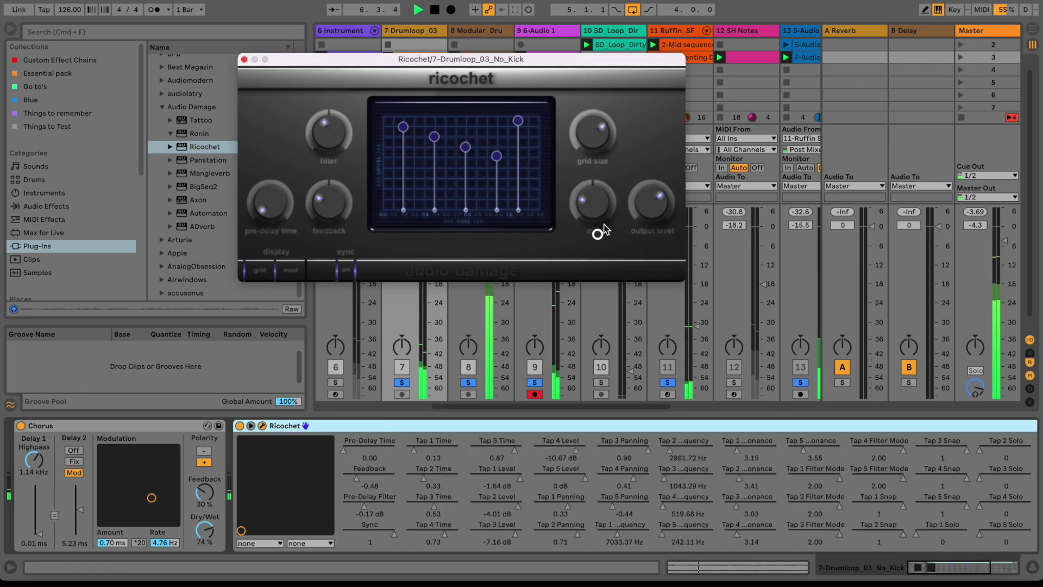
{"action": "left_click_drag", "start_coordinate": [597, 134], "coordinate": [598, 217]}
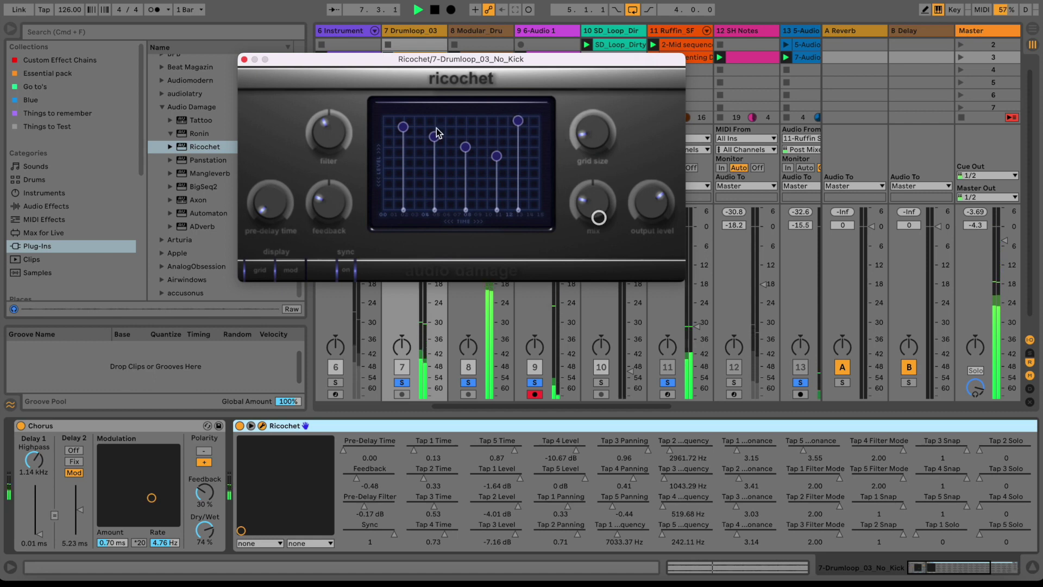
{"action": "left_click", "coordinate": [244, 59]}
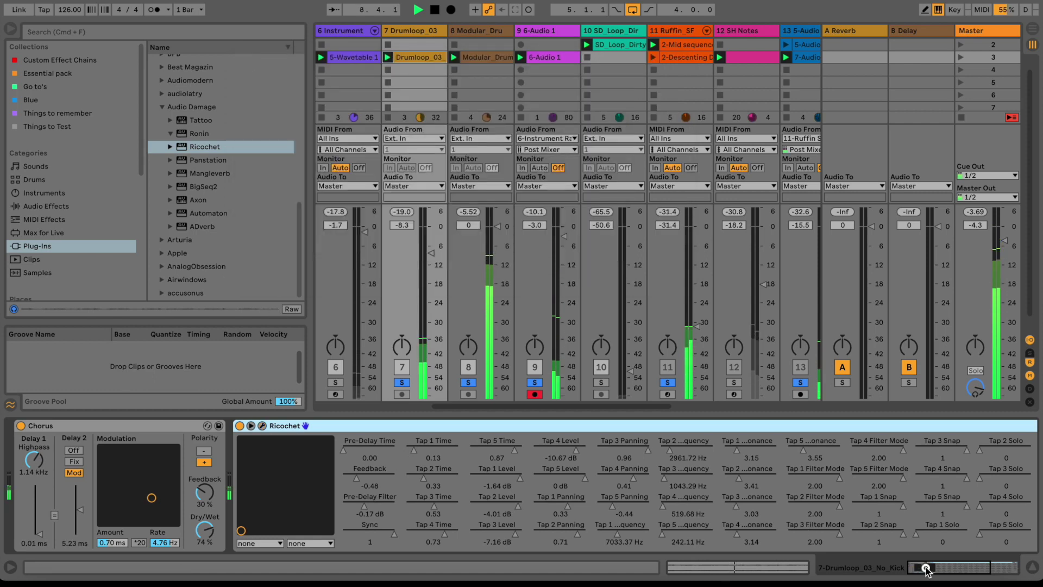
Step: Add the ADverb plug-in to the Drumloop_03 track and delete Ricochet from its device chain
{"action": "left_click_drag", "start_coordinate": [925, 569], "coordinate": [812, 559]}
{"action": "left_click_drag", "start_coordinate": [194, 227], "coordinate": [363, 157]}
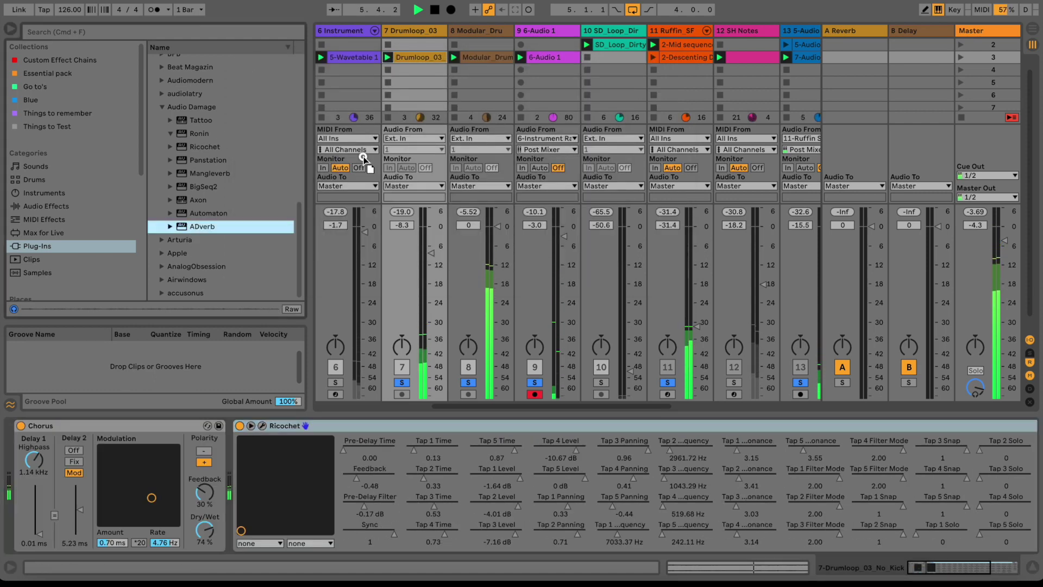
{"action": "key", "text": "Return"}
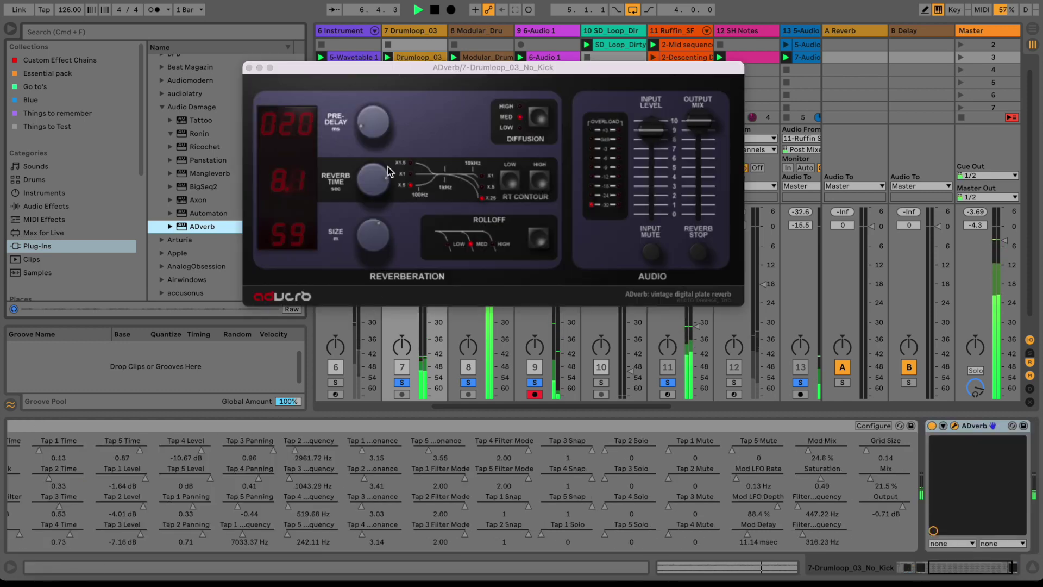
{"action": "left_click", "coordinate": [744, 428]}
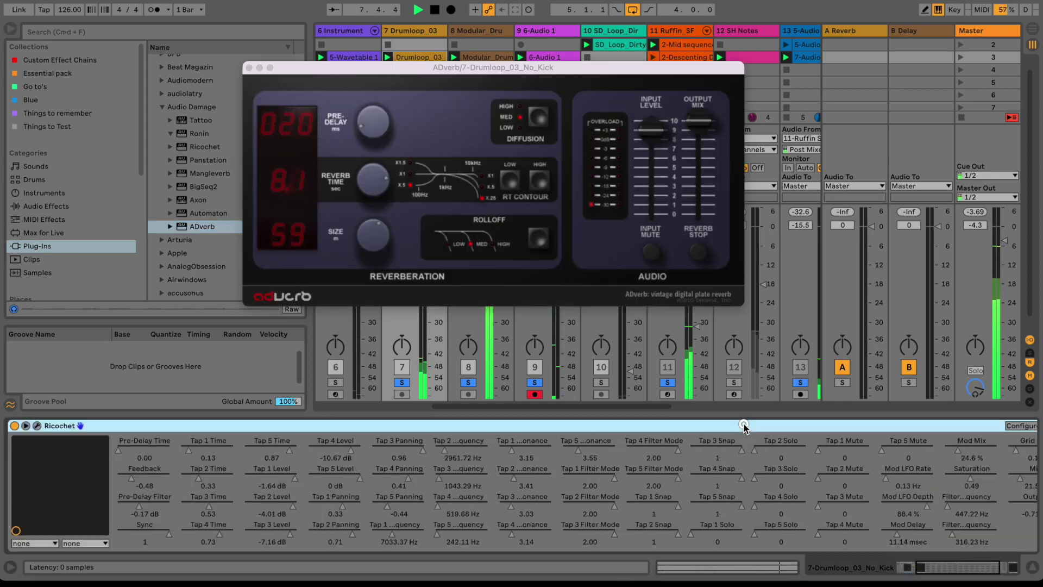
{"action": "key", "text": "Delete"}
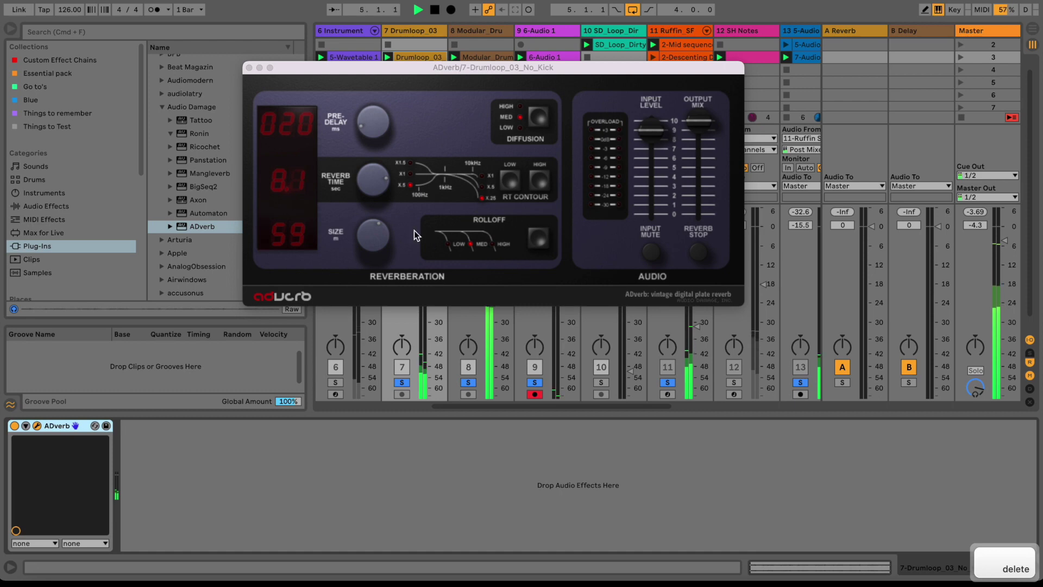
Step: Set ADverb's size to 28 m and reverb time to 4.9 s, and set the Drumloop_03 track volume to -11.4 dB
{"action": "left_click_drag", "start_coordinate": [376, 232], "coordinate": [374, 292]}
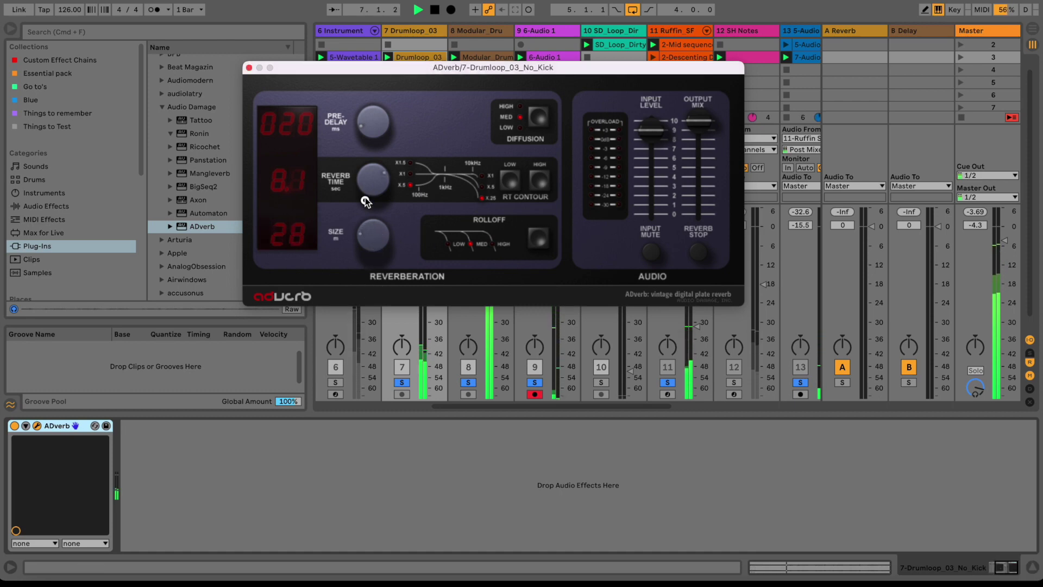
{"action": "left_click_drag", "start_coordinate": [365, 202], "coordinate": [365, 232]}
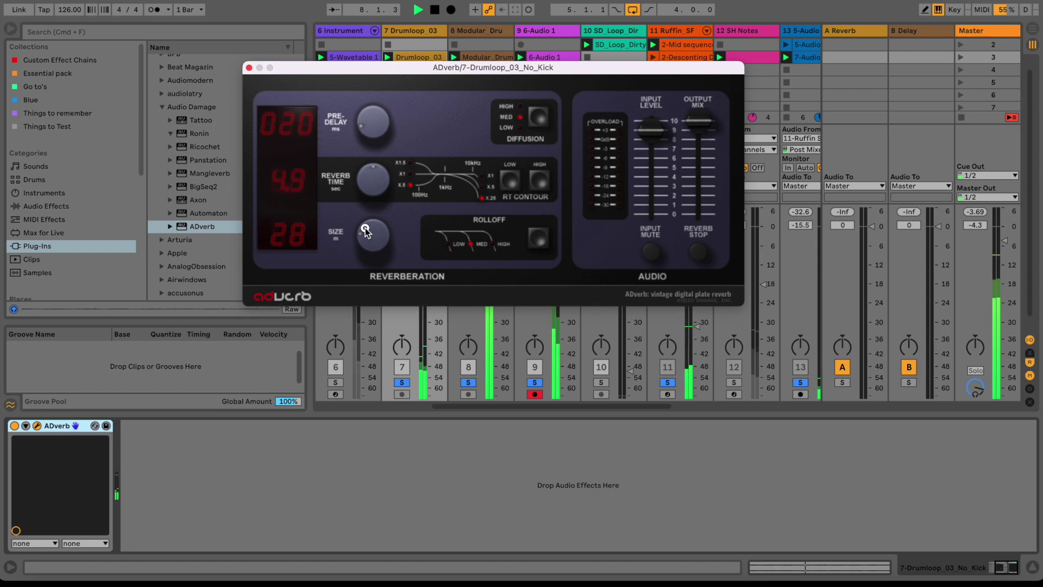
{"action": "left_click", "coordinate": [249, 68]}
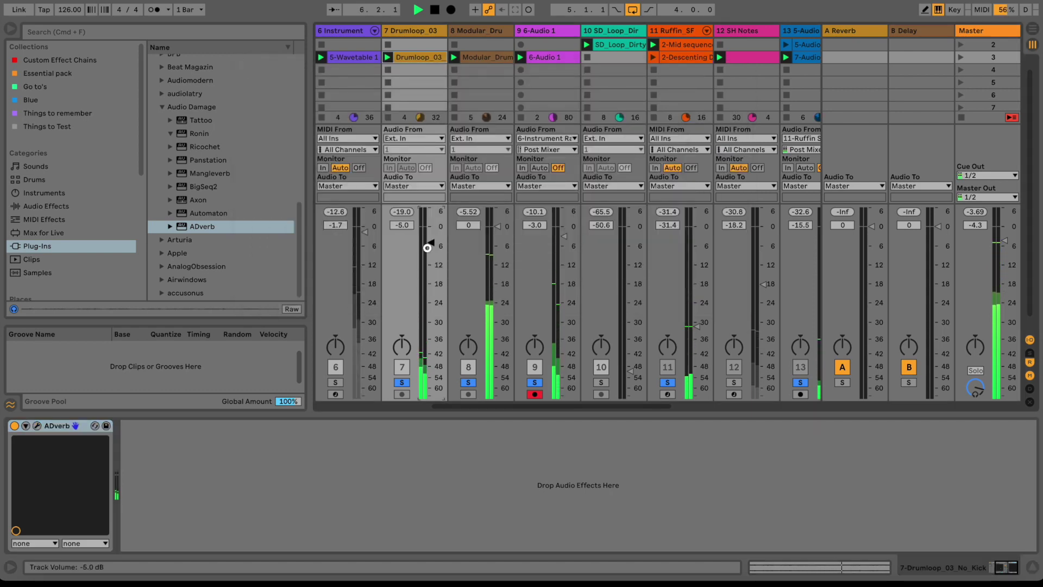
{"action": "mouse_move", "coordinate": [433, 247]}
{"action": "left_mouse_down"}
{"action": "mouse_move", "coordinate": [433, 273]}
{"action": "mouse_move", "coordinate": [427, 247]}
{"action": "left_mouse_up"}
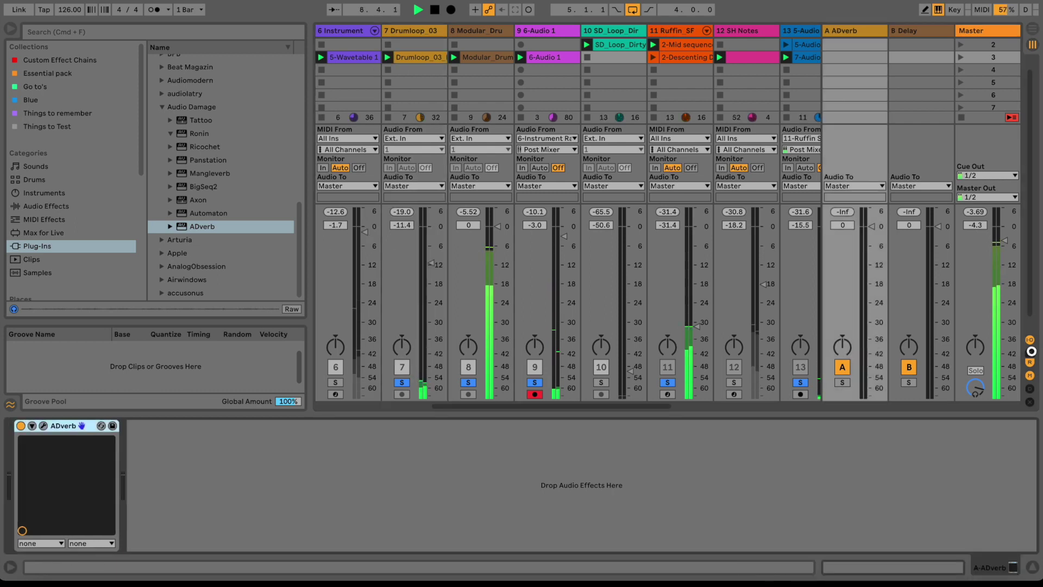
Step: Show the sends, put ADverb on return track A in place of Reverb and set the Modular_Drumloop track's send A to -23.0 dB
{"action": "key", "text": "super+alt+s"}
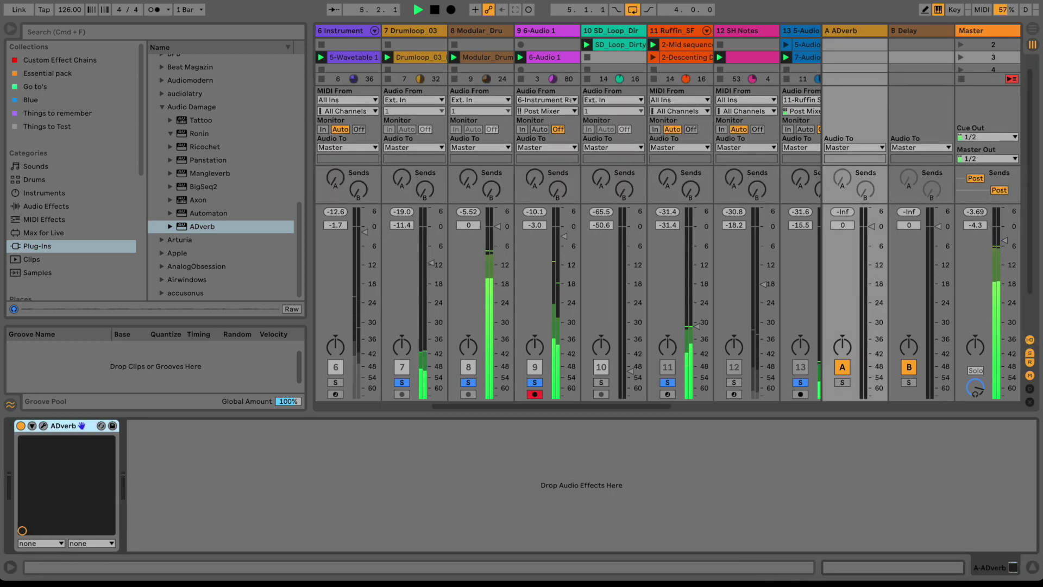
{"action": "left_click_drag", "start_coordinate": [469, 185], "coordinate": [476, 180]}
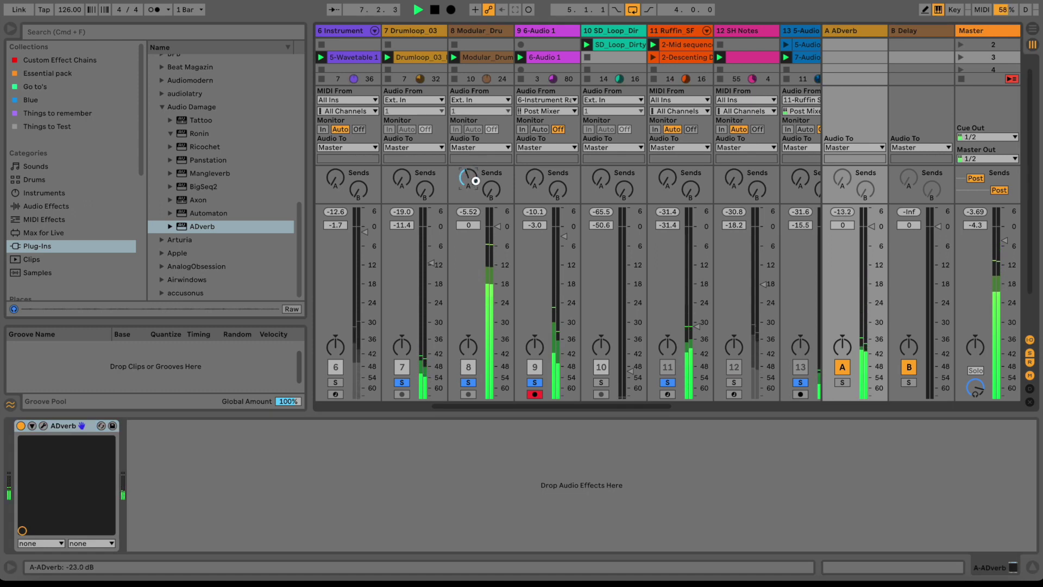
Step: Lower the Modular_Drumloop track's send A to -37.0 dB
{"action": "scroll", "coordinate": [475, 180], "scroll_direction": "down", "scroll_amount": 3}
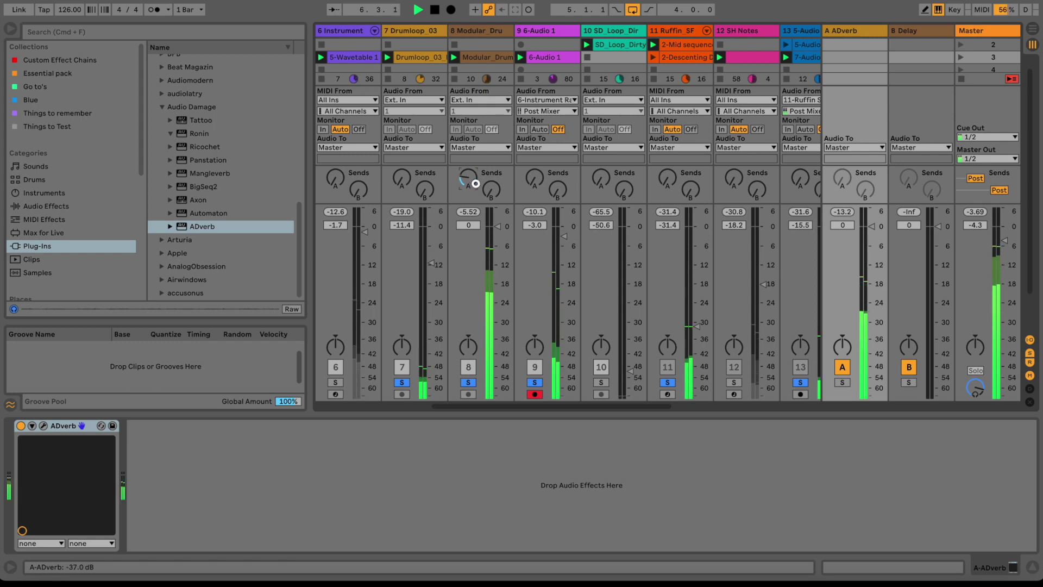
{"action": "scroll", "coordinate": [475, 181], "scroll_direction": "down", "scroll_amount": 2}
Step: Search for the LFO device, add it after ADverb on return track A and map it to the Modular_Drumloop track's send A
{"action": "left_click", "coordinate": [287, 28]}
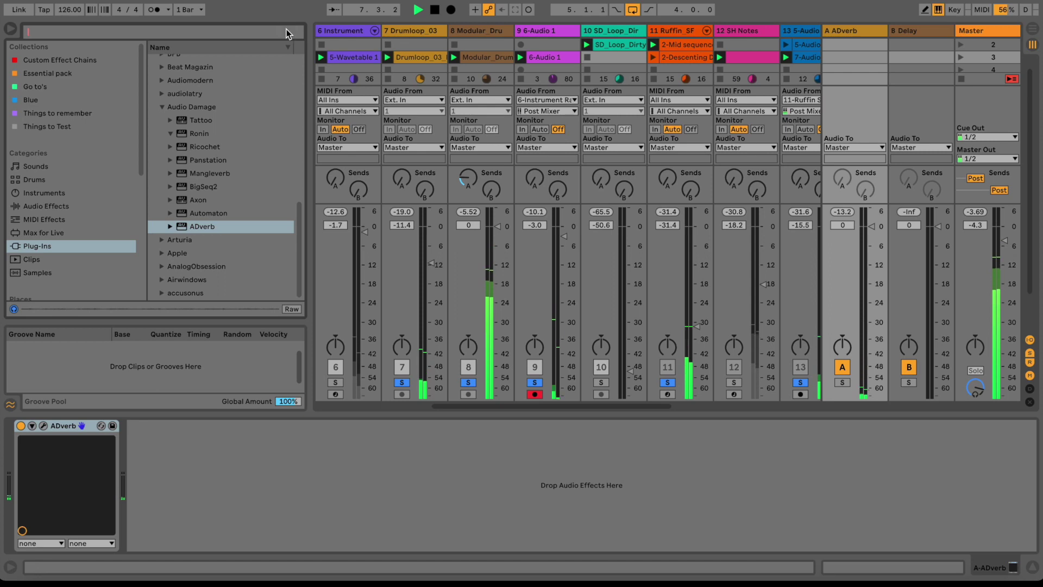
{"action": "type", "text": "lfo"}
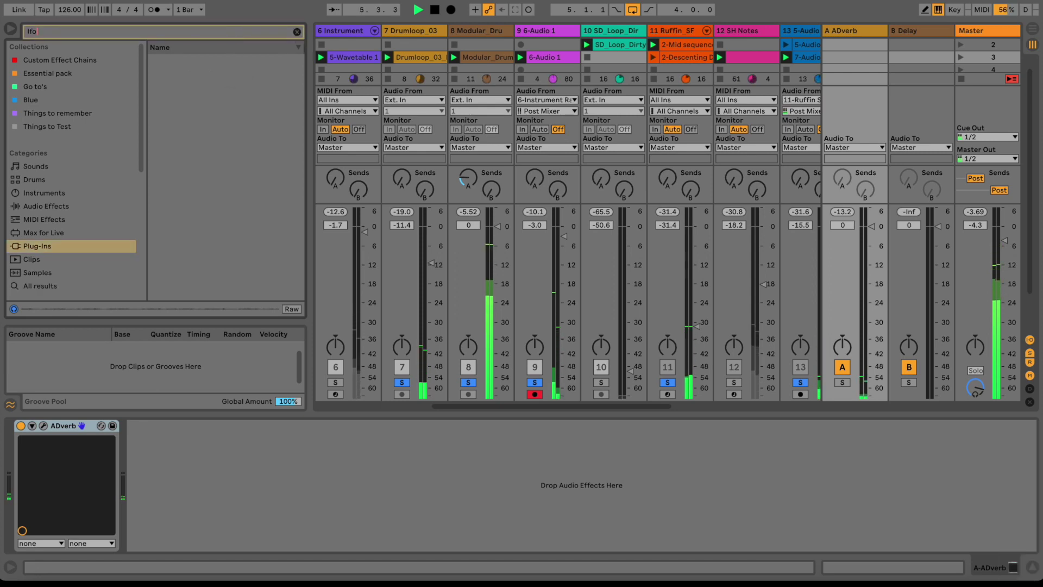
{"action": "left_click", "coordinate": [42, 288]}
{"action": "left_click_drag", "start_coordinate": [189, 112], "coordinate": [199, 450]}
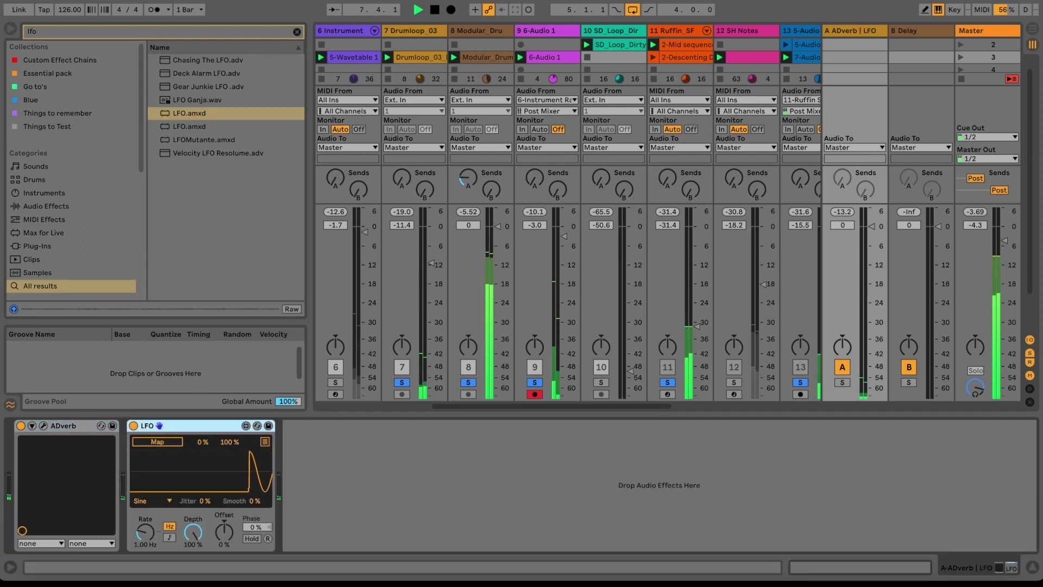
{"action": "left_click", "coordinate": [466, 177]}
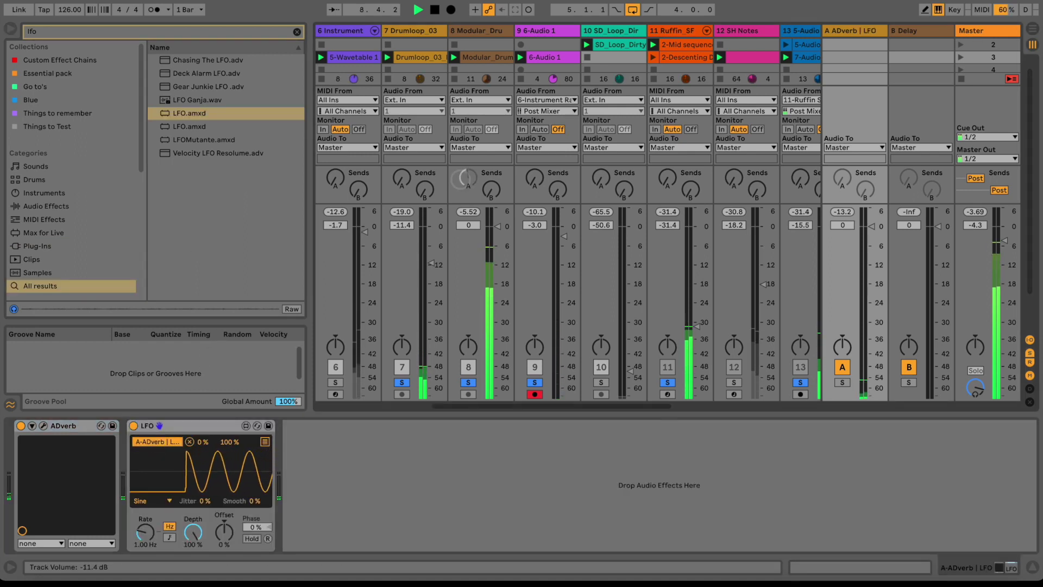
Step: Set the LFO to a tempo-synced rate of 1 with the Random waveform and a mapping range of 25 % to 59 %
{"action": "left_click_drag", "start_coordinate": [222, 442], "coordinate": [222, 478]}
{"action": "left_click", "coordinate": [169, 537]}
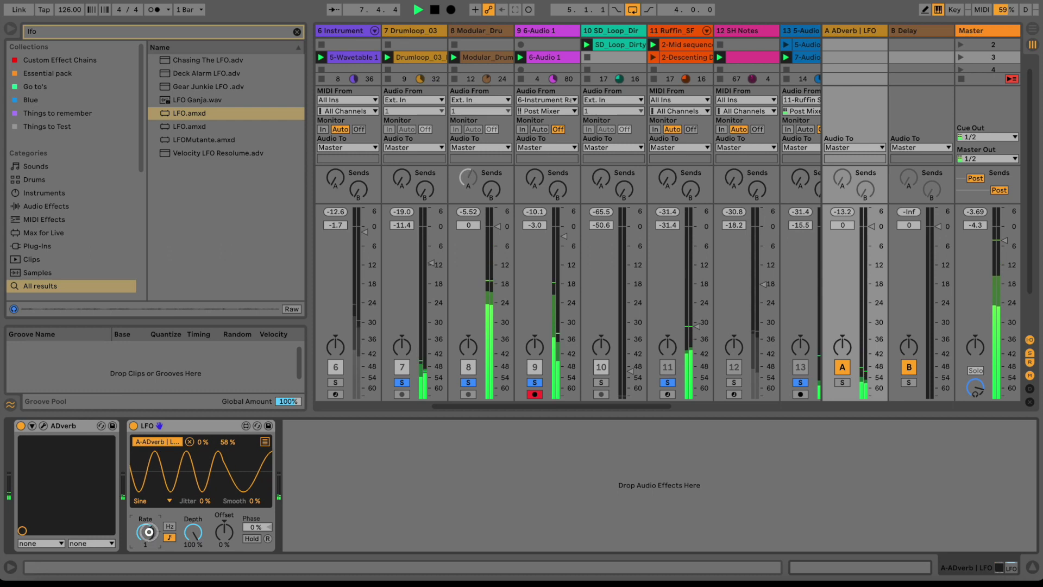
{"action": "left_click", "coordinate": [153, 501]}
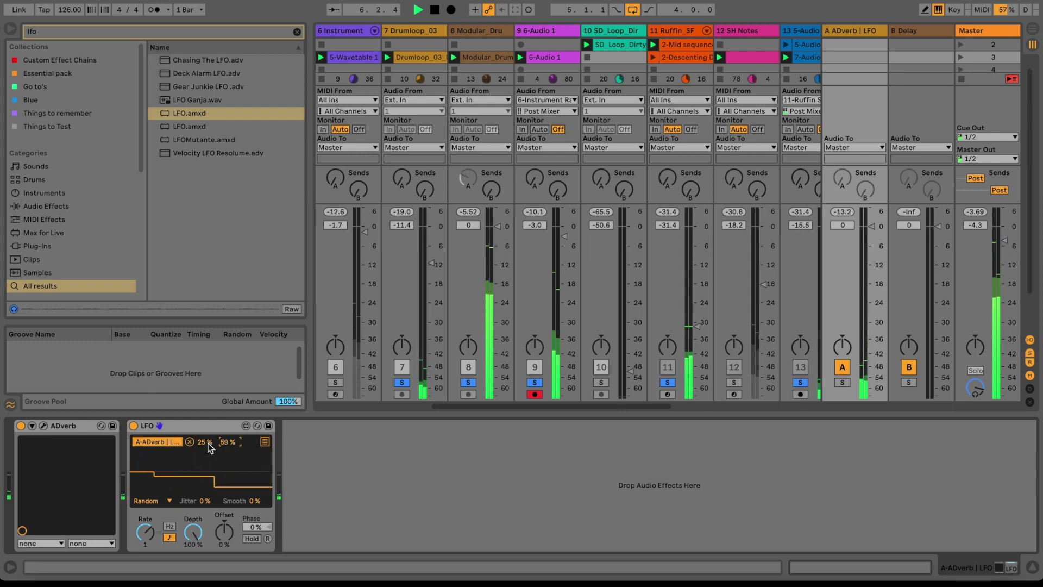
Step: Change the LFO waveform to Square and set the mapping's maximum to 40 %
{"action": "left_click", "coordinate": [158, 501]}
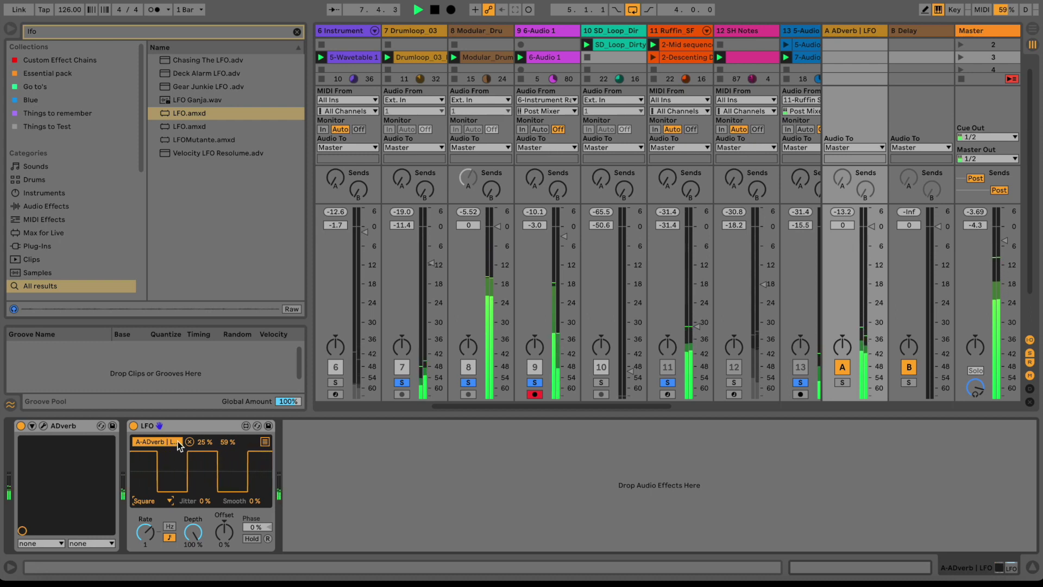
{"action": "left_click_drag", "start_coordinate": [230, 442], "coordinate": [232, 429]}
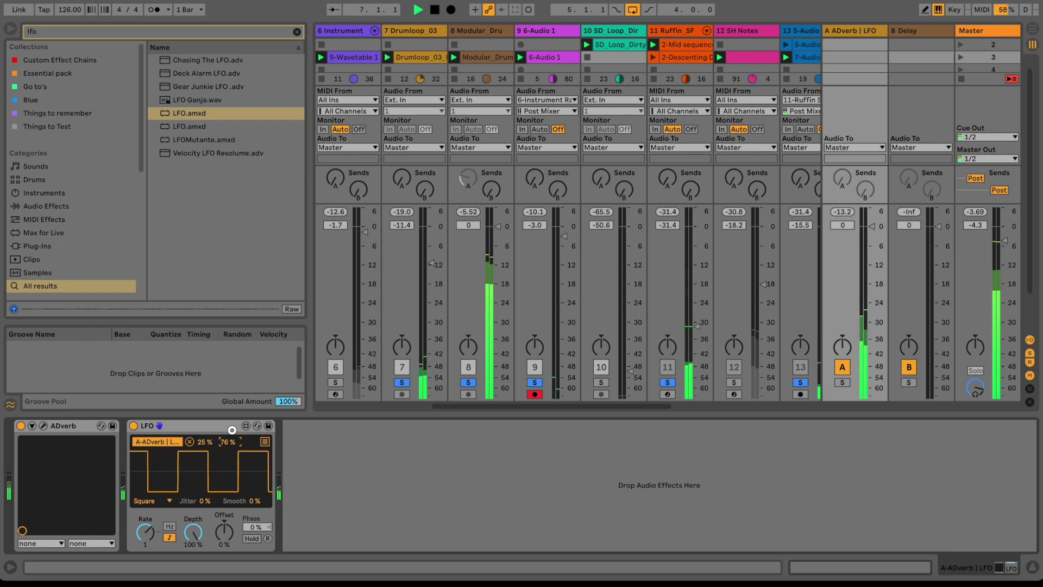
{"action": "left_click_drag", "start_coordinate": [232, 430], "coordinate": [231, 456]}
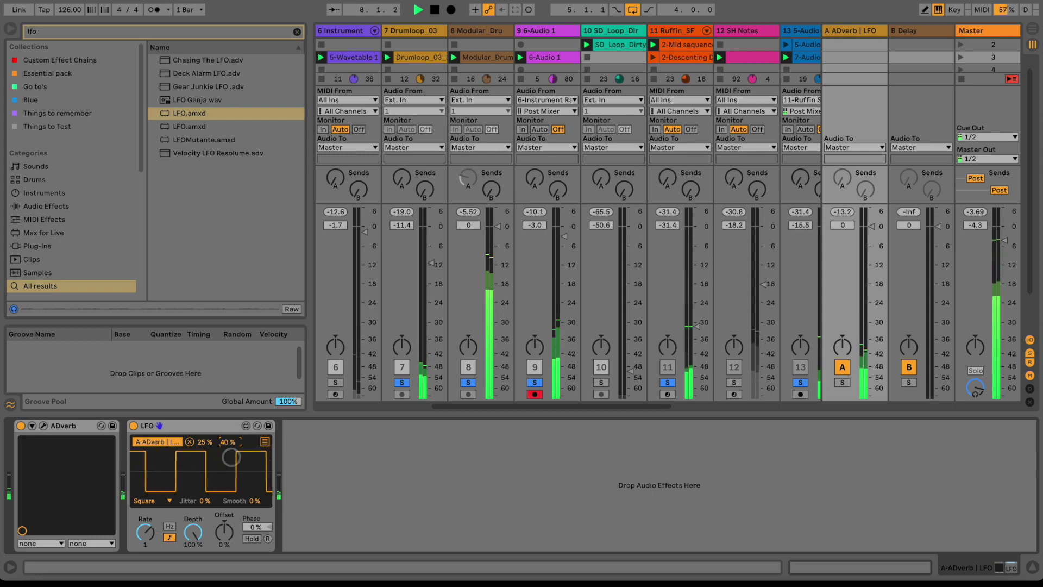
Step: Unsolo the Kick shorter track and raise send A on the Drum_Loop_Modular track
{"action": "left_click_drag", "start_coordinate": [633, 406], "coordinate": [785, 406]}
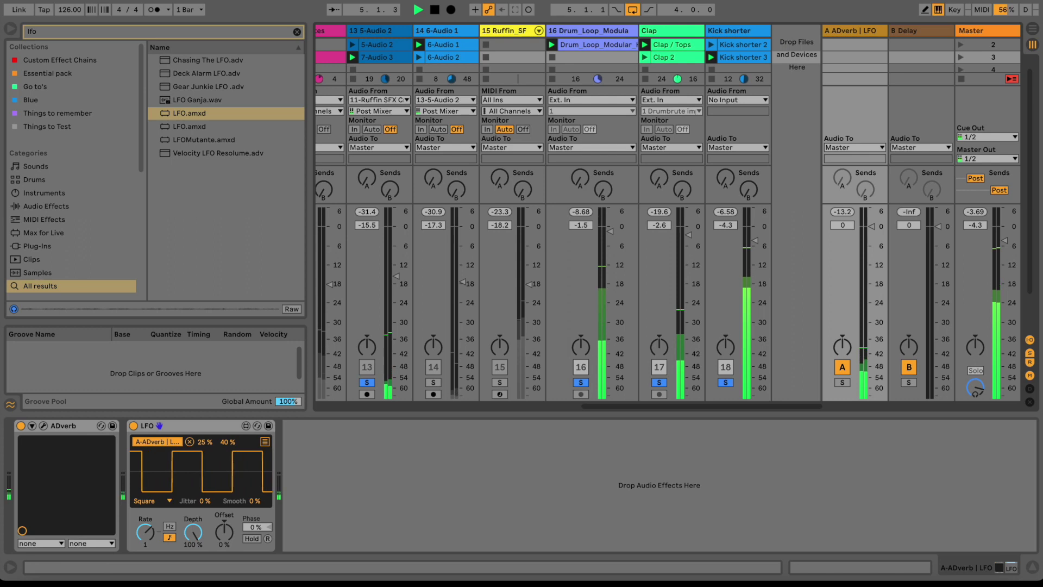
{"action": "left_click", "coordinate": [725, 383]}
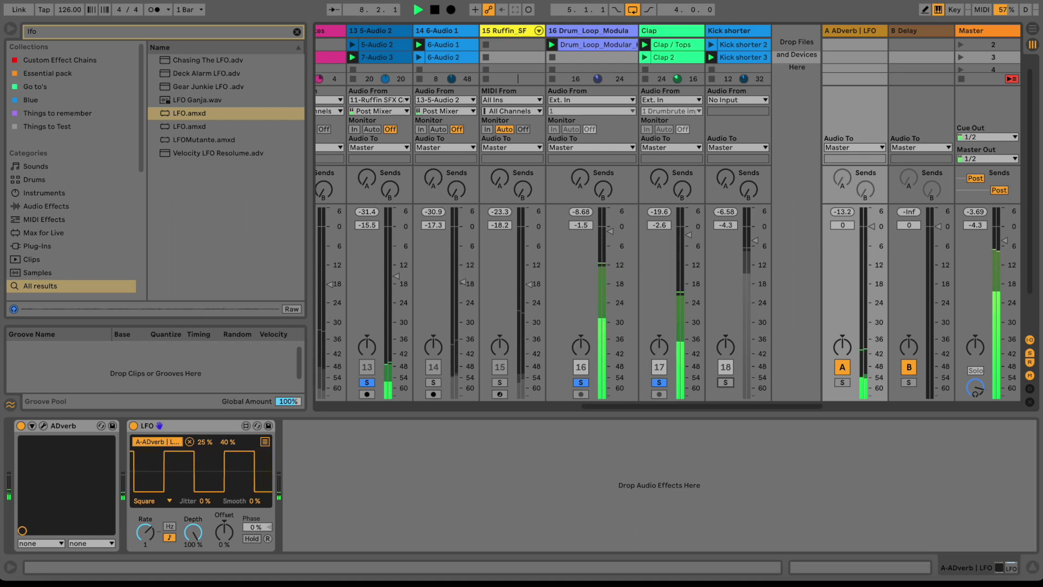
{"action": "left_click_drag", "start_coordinate": [580, 178], "coordinate": [581, 142]}
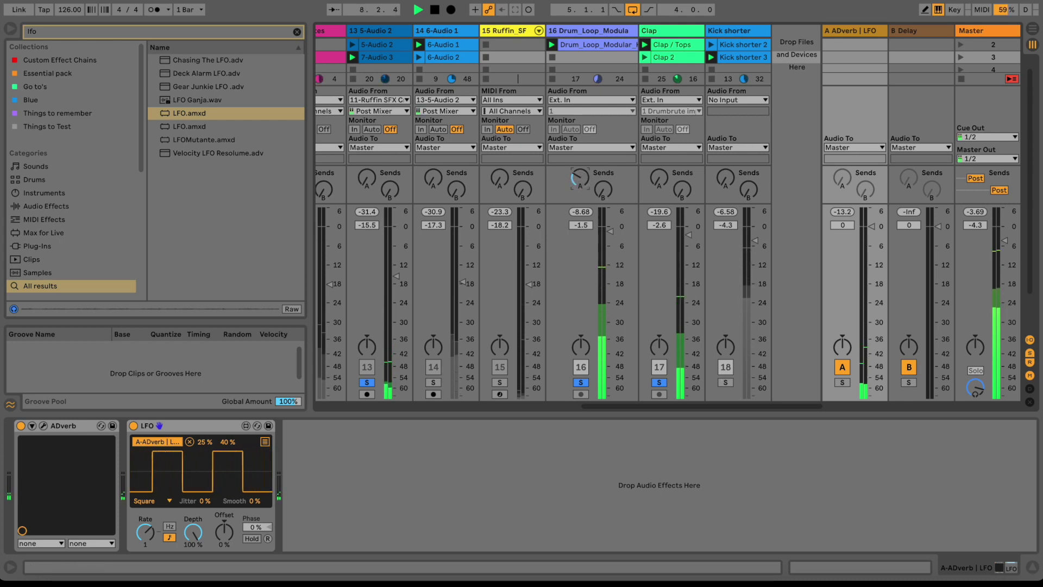
Step: Solo the Kick shorter track again and set its volume to -3.9 dB
{"action": "left_click", "coordinate": [725, 383]}
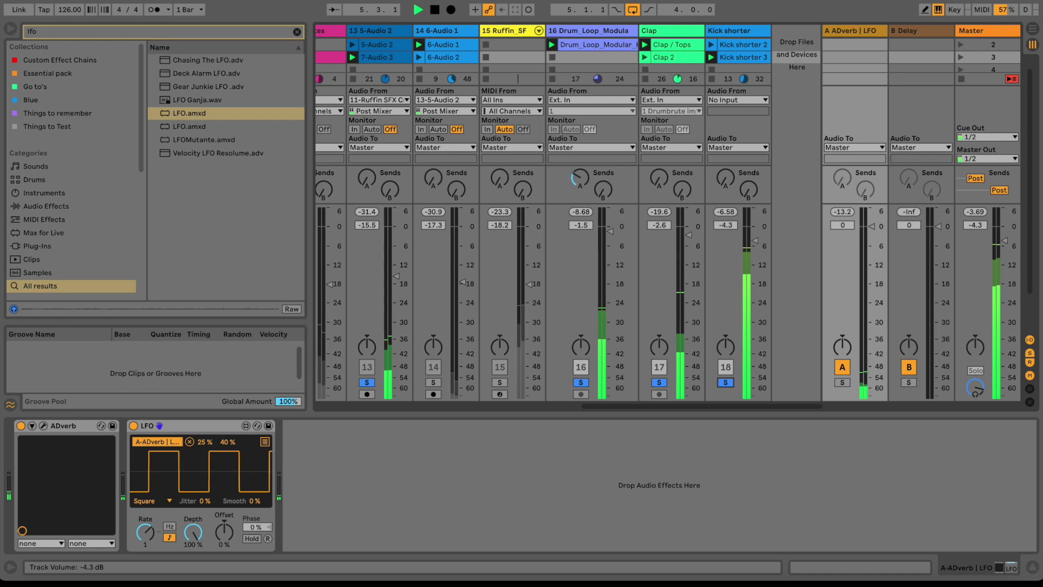
{"action": "left_click_drag", "start_coordinate": [756, 242], "coordinate": [757, 241]}
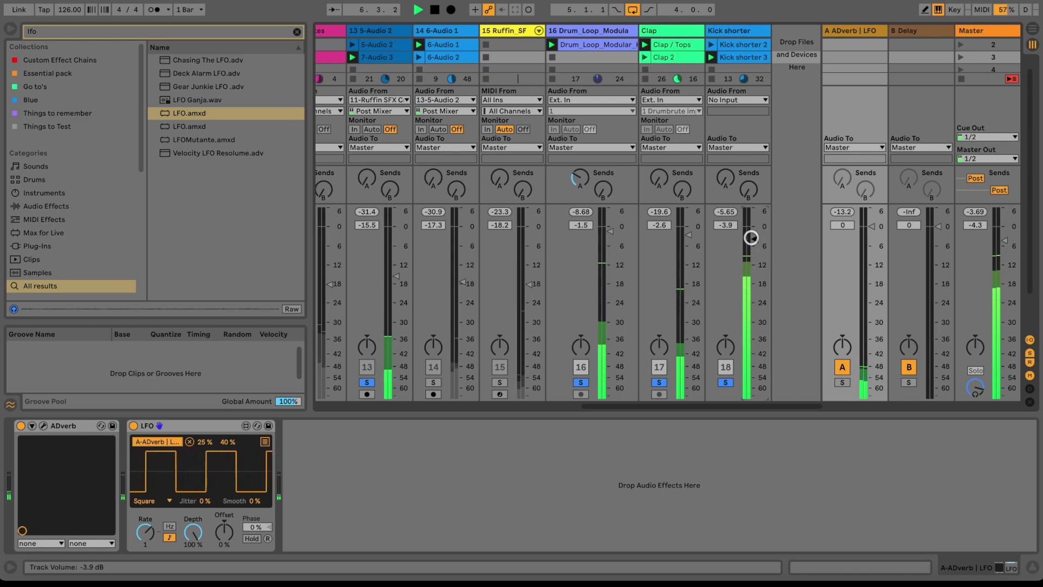